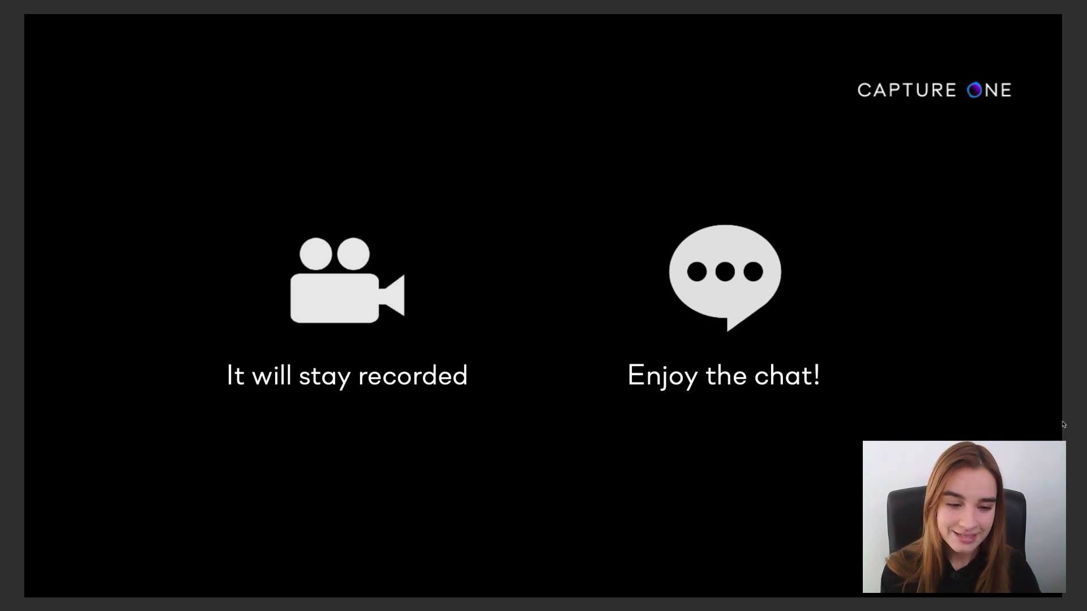
pyautogui.press('Right')
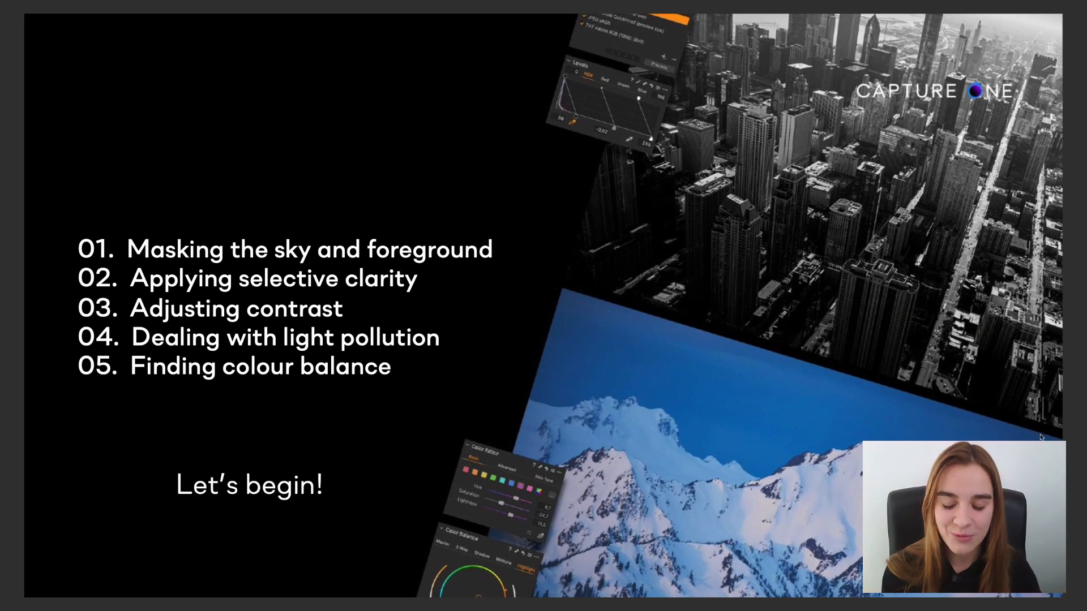
# - Switch to Capture One and crop the moon photo at its original aspect ratio, trimming empty sky above and left of the moon
pyautogui.press('super+Tab')
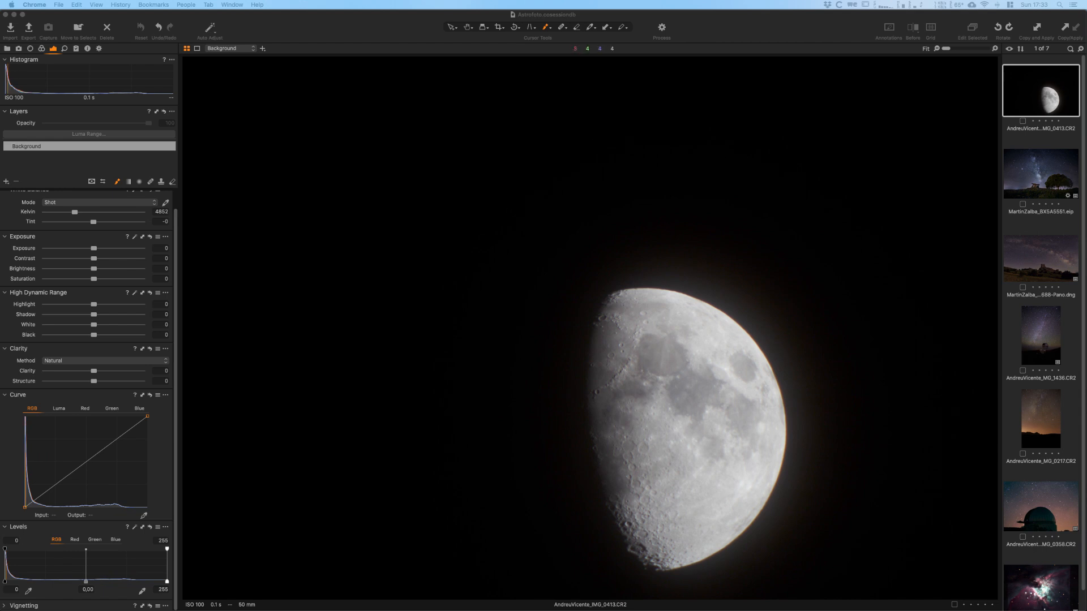
pyautogui.click(497, 26)
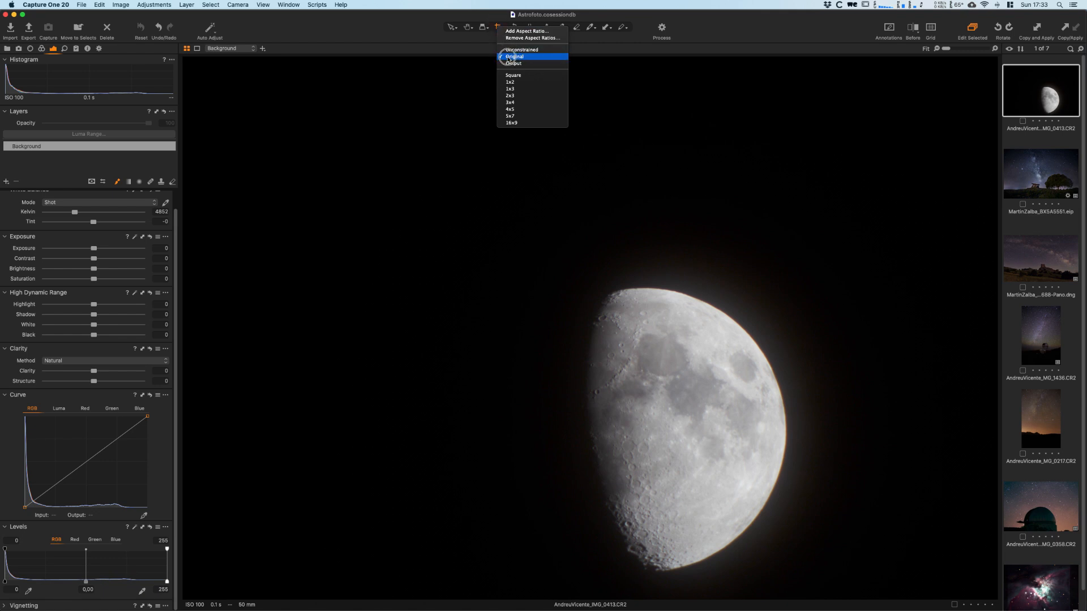
pyautogui.click(511, 57)
pyautogui.moveTo(184, 58); pyautogui.dragTo(366, 195)
pyautogui.press('v')
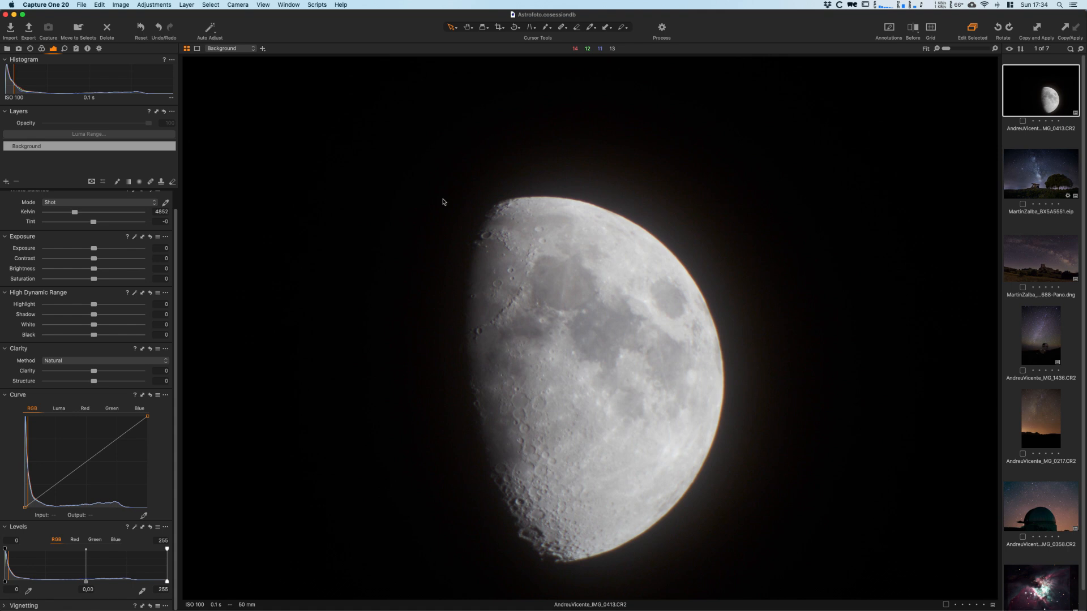
# - Tighten the crop above the moon, undo the accidental crop reset and apply the tighter frame around the moon
pyautogui.press('c')
pyautogui.moveTo(686, 191); pyautogui.dragTo(686, 236)
pyautogui.click(680, 226)
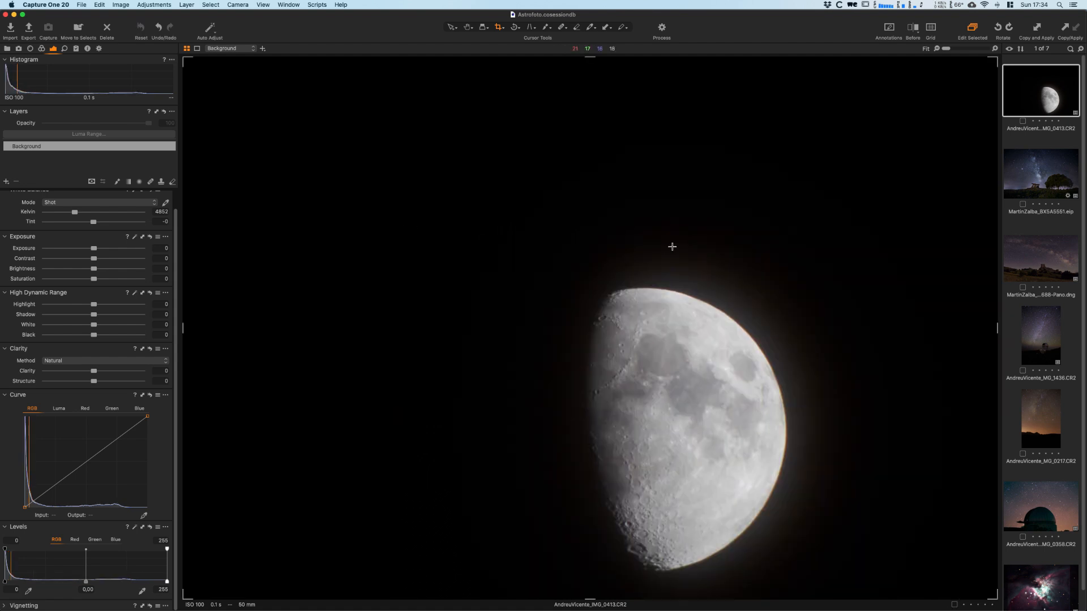
pyautogui.press('super+z')
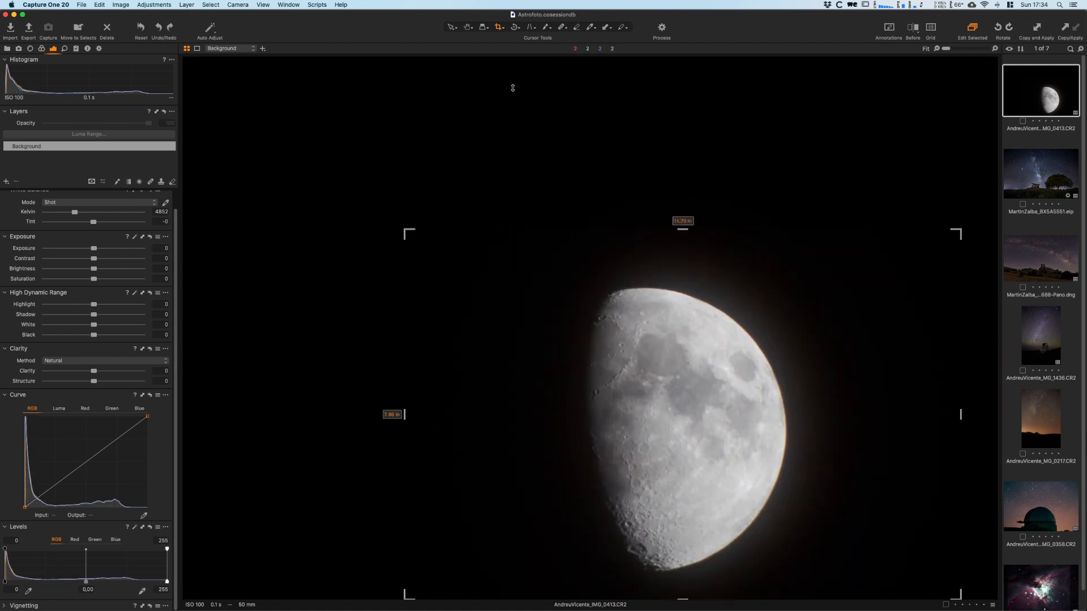
pyautogui.click(452, 27)
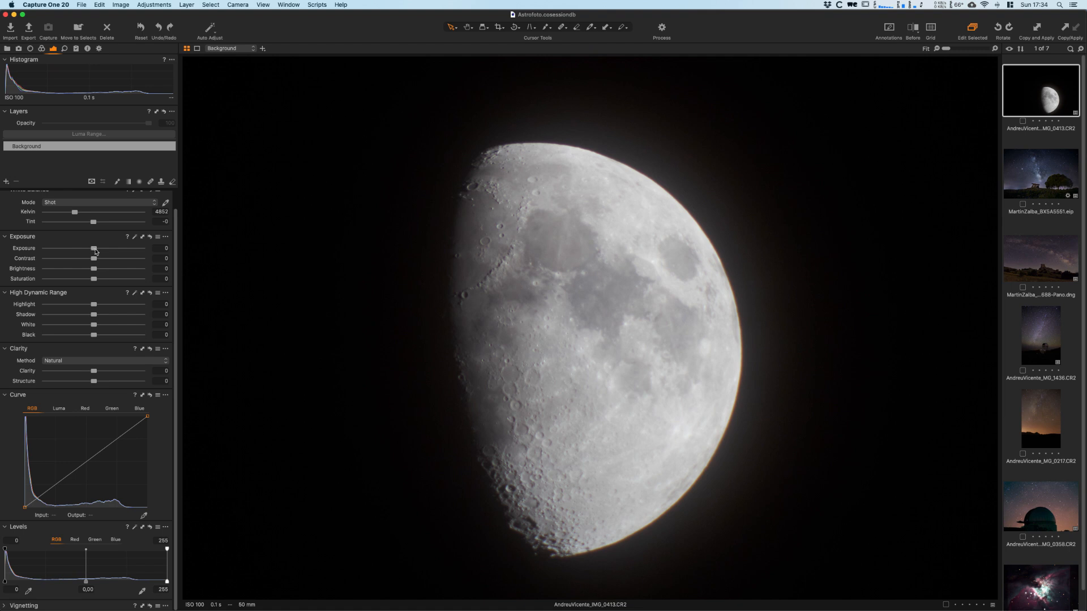
# - Try an exposure of 2.12 on the moon photo, reset it and raise the brightness to 37
pyautogui.moveTo(96, 251); pyautogui.dragTo(120, 251)
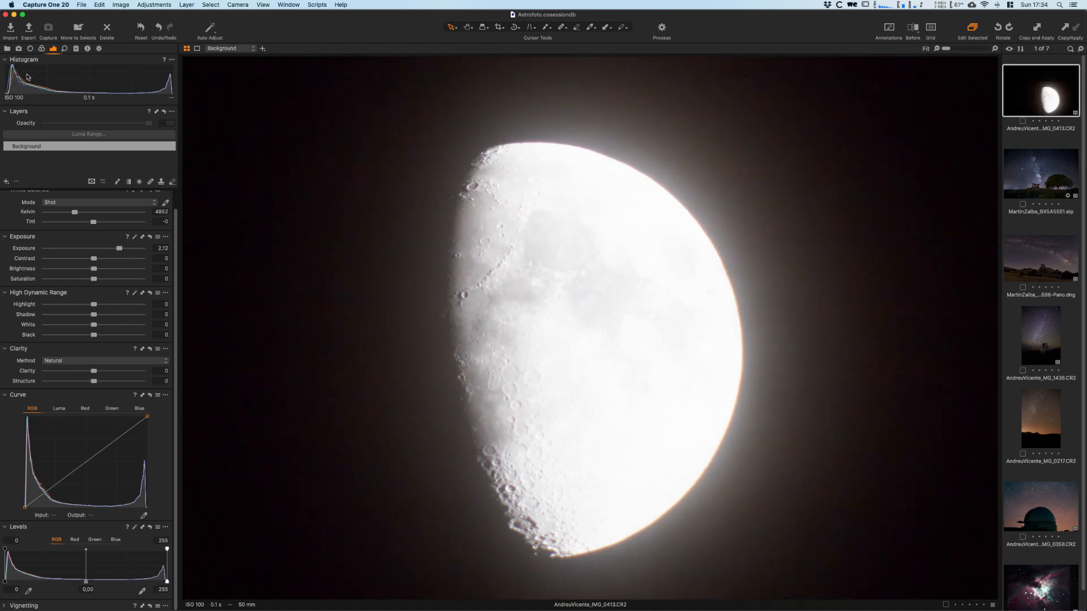
pyautogui.moveTo(118, 250); pyautogui.dragTo(128, 276)
pyautogui.click(150, 237)
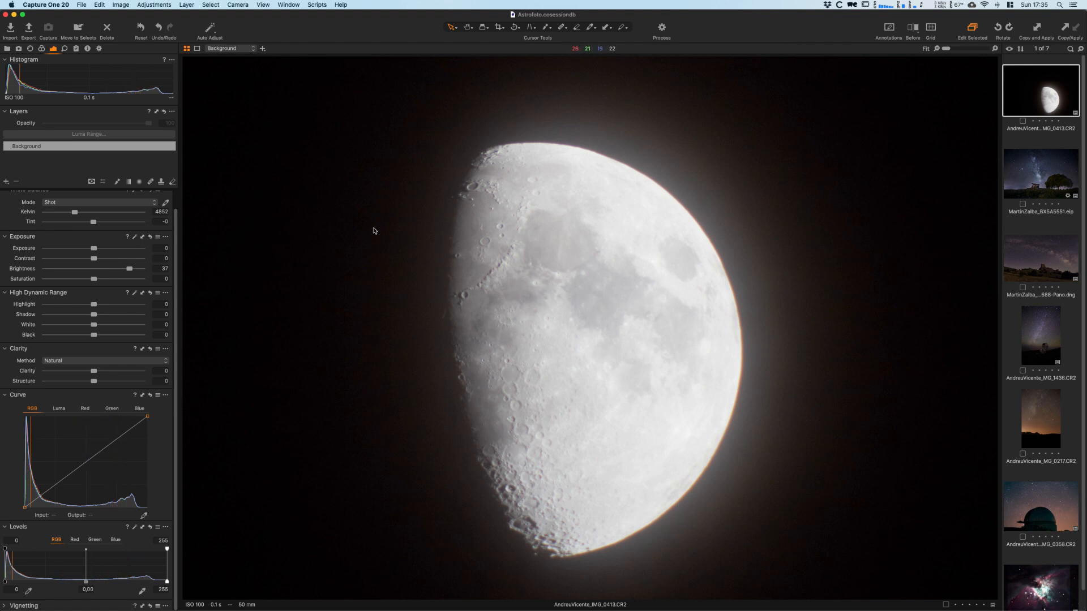
# - Try brightness at -21 and contrast at 43 in turn, resetting the exposure adjustments after each trial
pyautogui.moveTo(129, 269); pyautogui.dragTo(130, 268)
pyautogui.moveTo(130, 269); pyautogui.dragTo(73, 272)
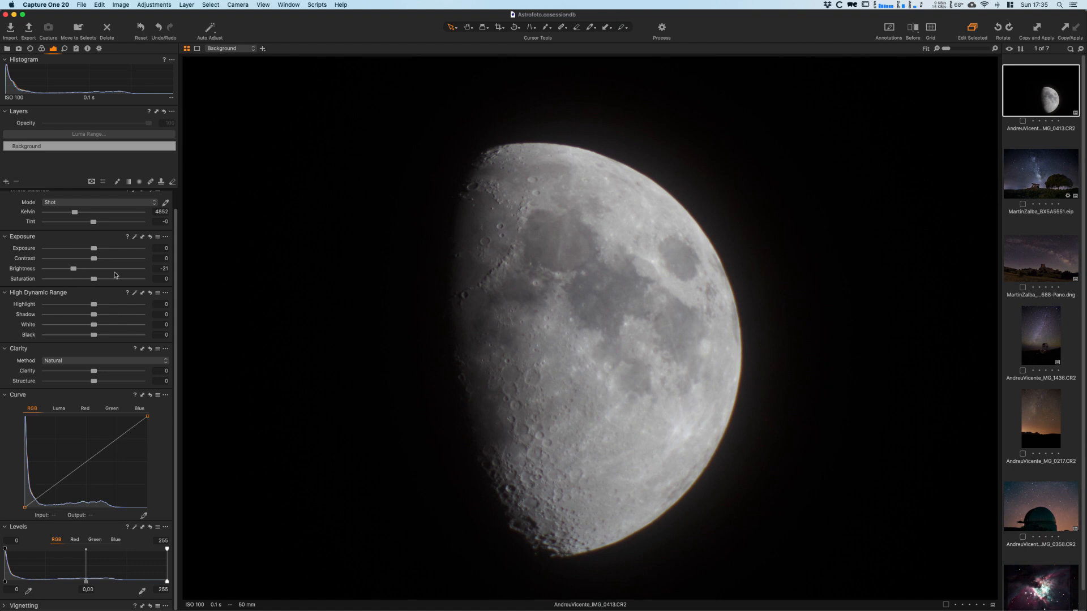
pyautogui.click(149, 237)
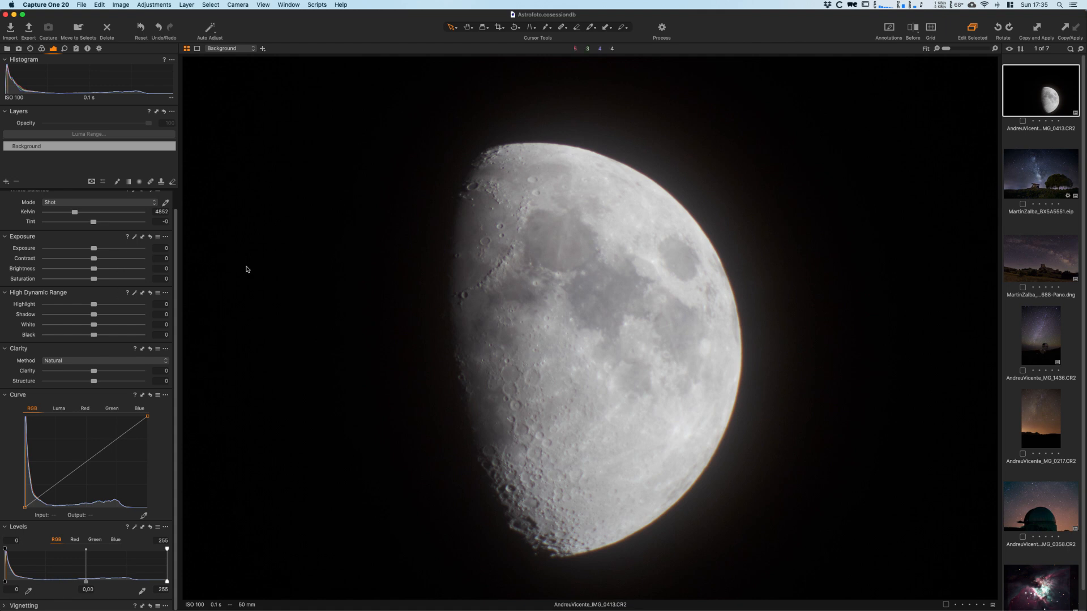
pyautogui.moveTo(94, 259); pyautogui.dragTo(135, 260)
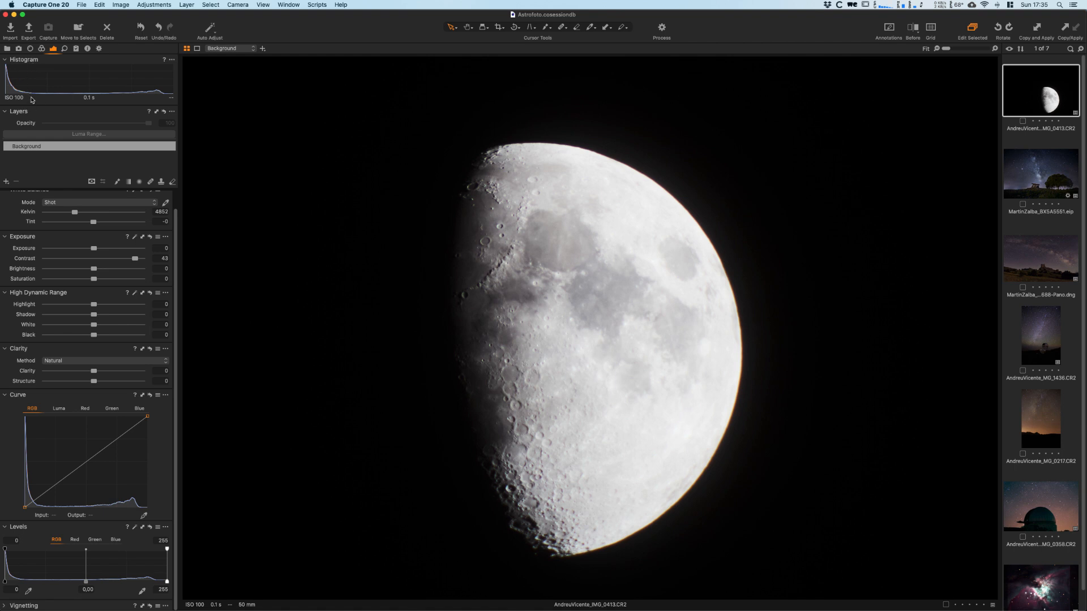
pyautogui.click(150, 236)
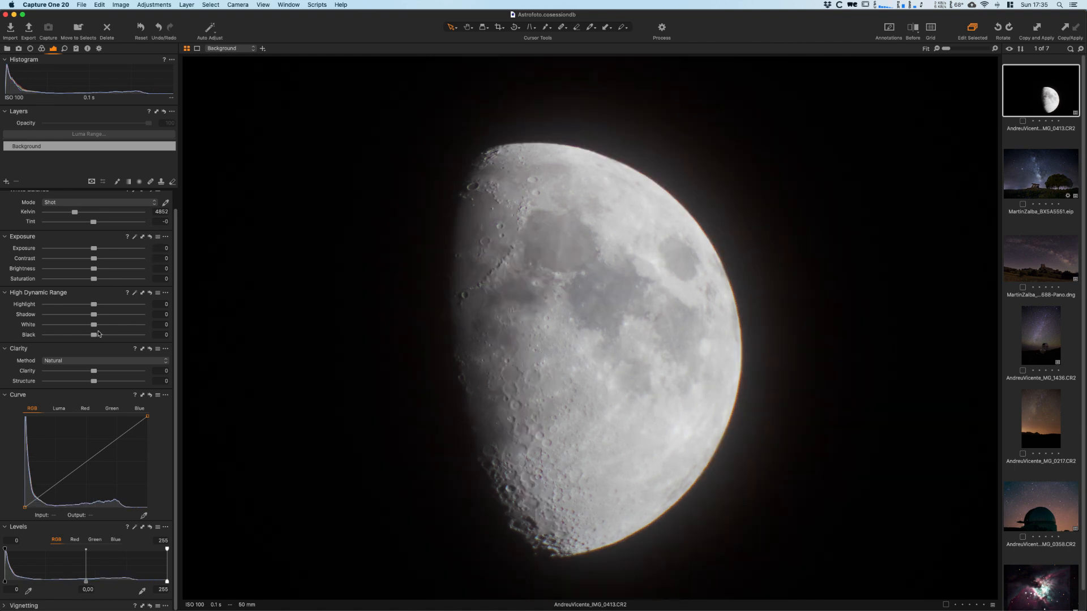
# - Try raising Clarity to 89 with the Natural method and return it to 0
pyautogui.moveTo(94, 370); pyautogui.dragTo(137, 378)
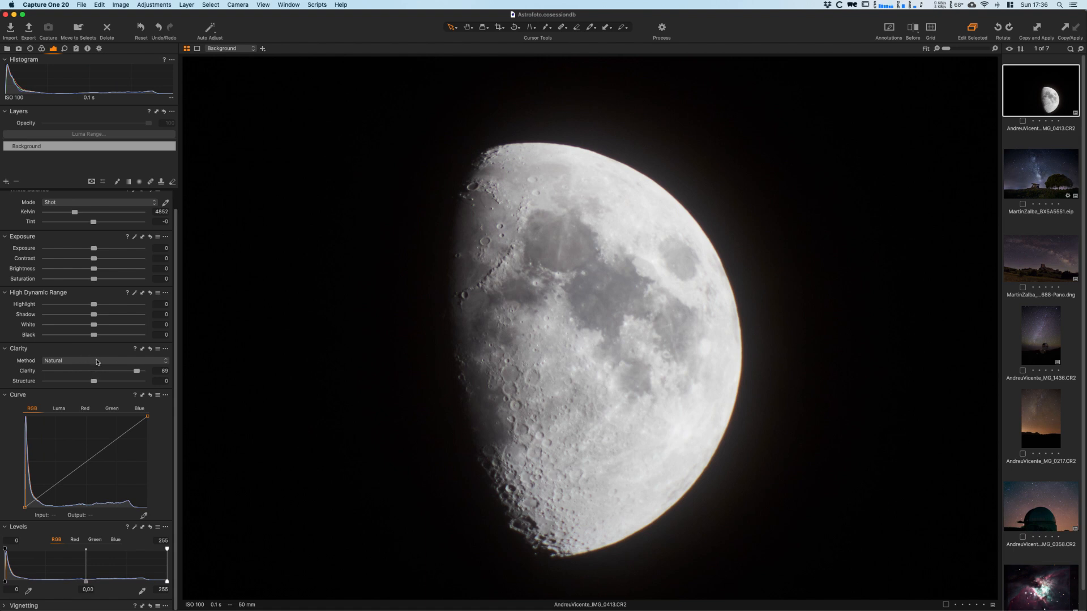
pyautogui.moveTo(139, 375); pyautogui.dragTo(98, 375)
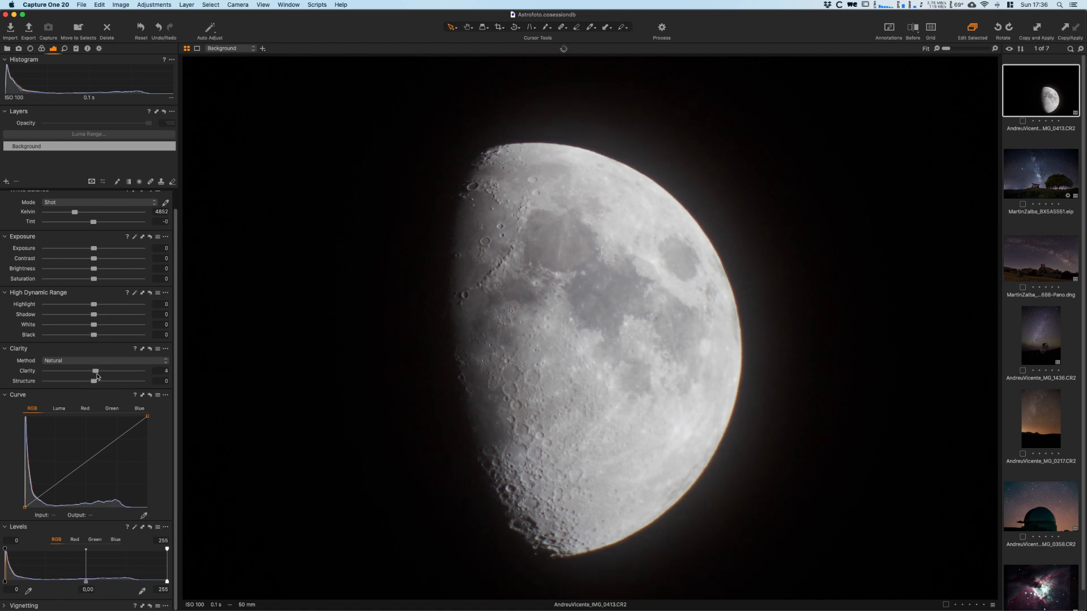
pyautogui.click(167, 372)
pyautogui.press('Return')
# - Try Structure at 100 and settle it at 41, checking the lunar craters at 100% zoom
pyautogui.click(94, 383)
pyautogui.moveTo(94, 384); pyautogui.dragTo(153, 392)
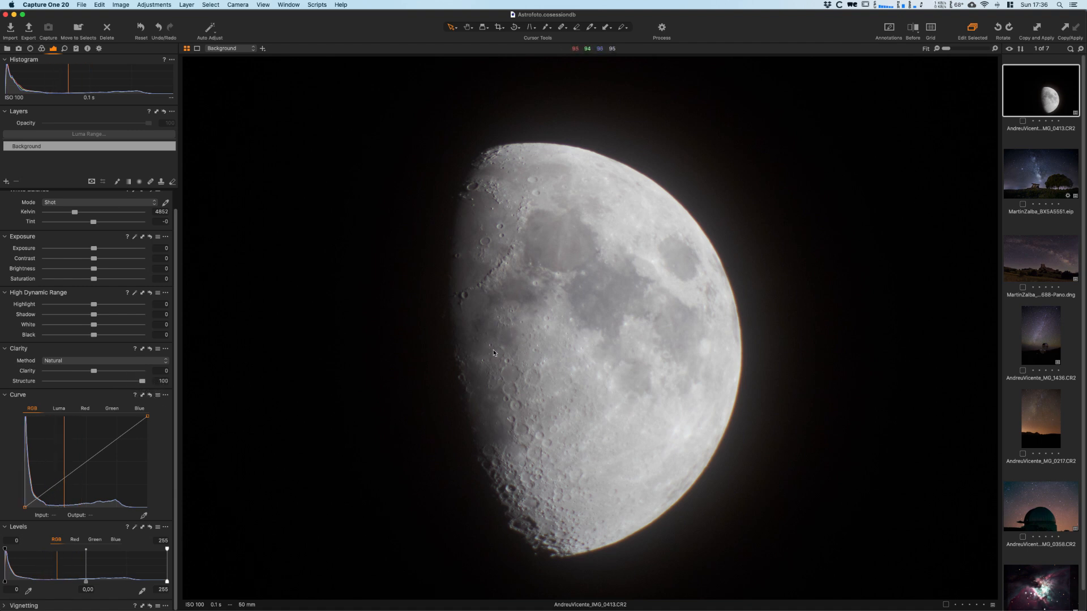
pyautogui.click(469, 27)
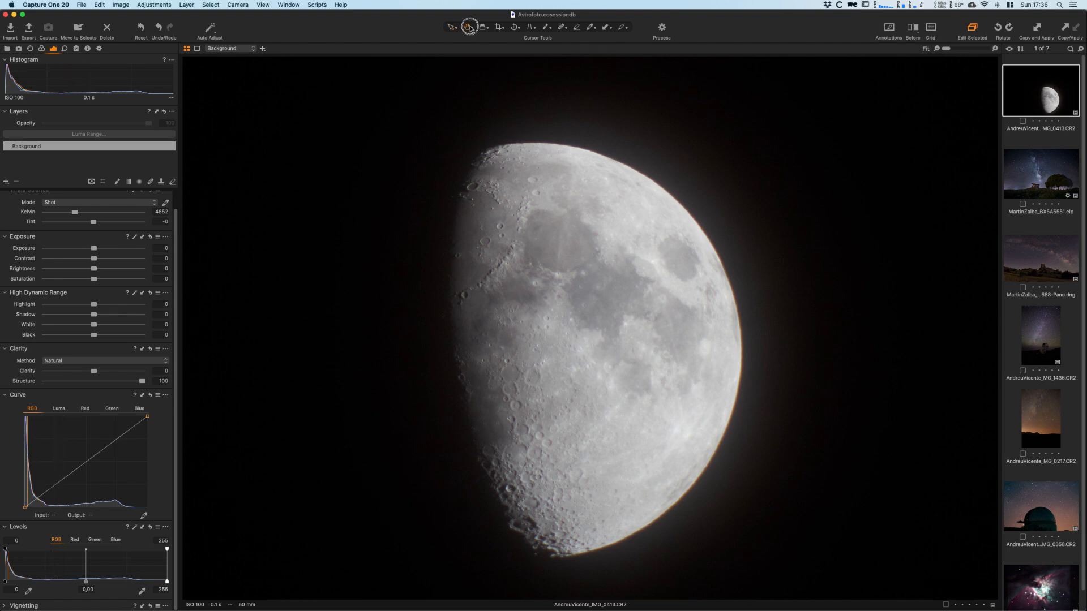
pyautogui.click(526, 328)
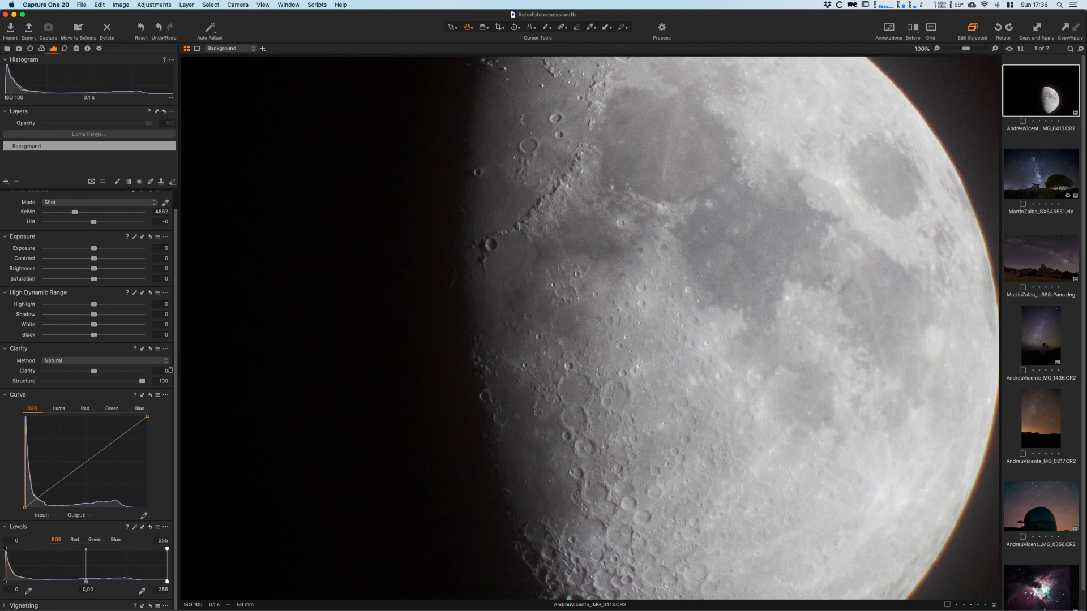
pyautogui.moveTo(143, 385)
pyautogui.mouseDown()
pyautogui.moveTo(92, 386)
pyautogui.moveTo(152, 390)
pyautogui.moveTo(102, 385)
pyautogui.moveTo(114, 384)
pyautogui.mouseUp()
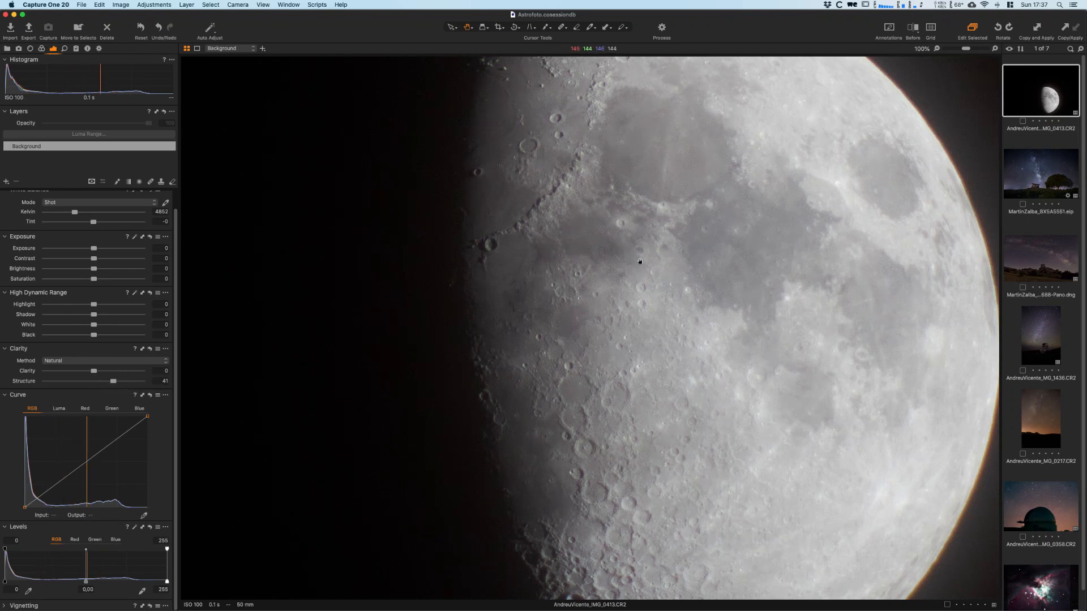
pyautogui.doubleClick(638, 299)
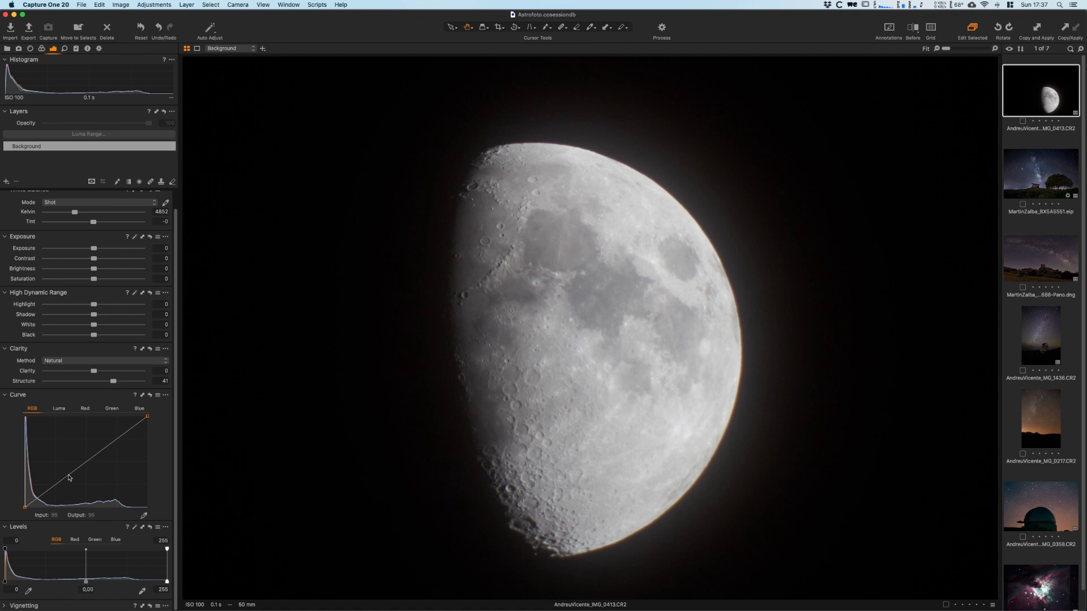
# - Try adjusting a midtone point on the RGB curve and reset the curve
pyautogui.moveTo(63, 480); pyautogui.dragTo(80, 465)
pyautogui.click(150, 395)
pyautogui.click(153, 395)
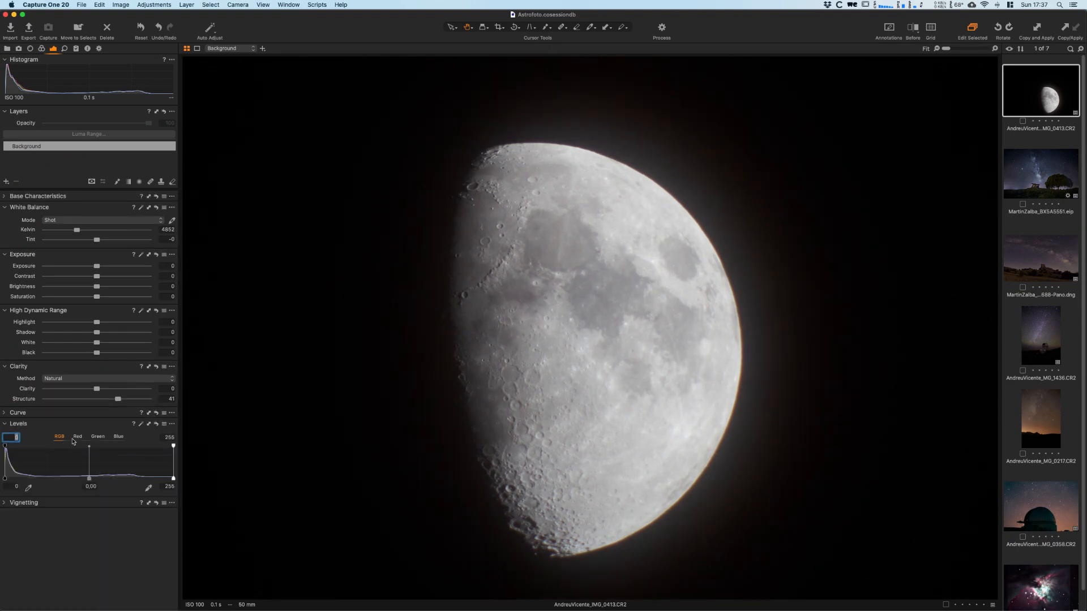
# - Set the RGB levels' input white point to 220 and the midtone to -0.30
pyautogui.click(43, 426)
pyautogui.click(5, 479)
pyautogui.moveTo(6, 478)
pyautogui.mouseDown()
pyautogui.moveTo(26, 486)
pyautogui.moveTo(6, 485)
pyautogui.mouseUp()
pyautogui.moveTo(89, 479)
pyautogui.mouseDown()
pyautogui.moveTo(79, 480)
pyautogui.moveTo(99, 482)
pyautogui.moveTo(88, 488)
pyautogui.mouseUp()
pyautogui.moveTo(173, 479)
pyautogui.mouseDown()
pyautogui.moveTo(140, 480)
pyautogui.moveTo(162, 481)
pyautogui.moveTo(142, 484)
pyautogui.moveTo(153, 481)
pyautogui.mouseUp()
pyautogui.moveTo(78, 479); pyautogui.dragTo(101, 481)
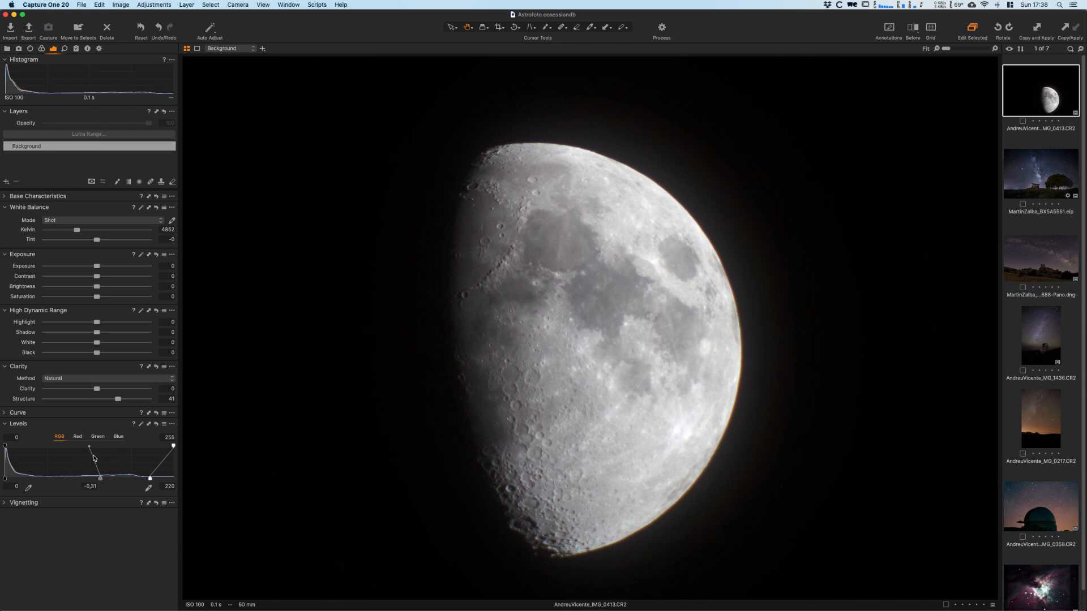
pyautogui.moveTo(100, 481); pyautogui.dragTo(99, 478)
# - Set Clarity to 16 and the High Dynamic Range Highlight value to -58
pyautogui.moveTo(97, 389); pyautogui.dragTo(105, 389)
pyautogui.moveTo(96, 328); pyautogui.dragTo(67, 329)
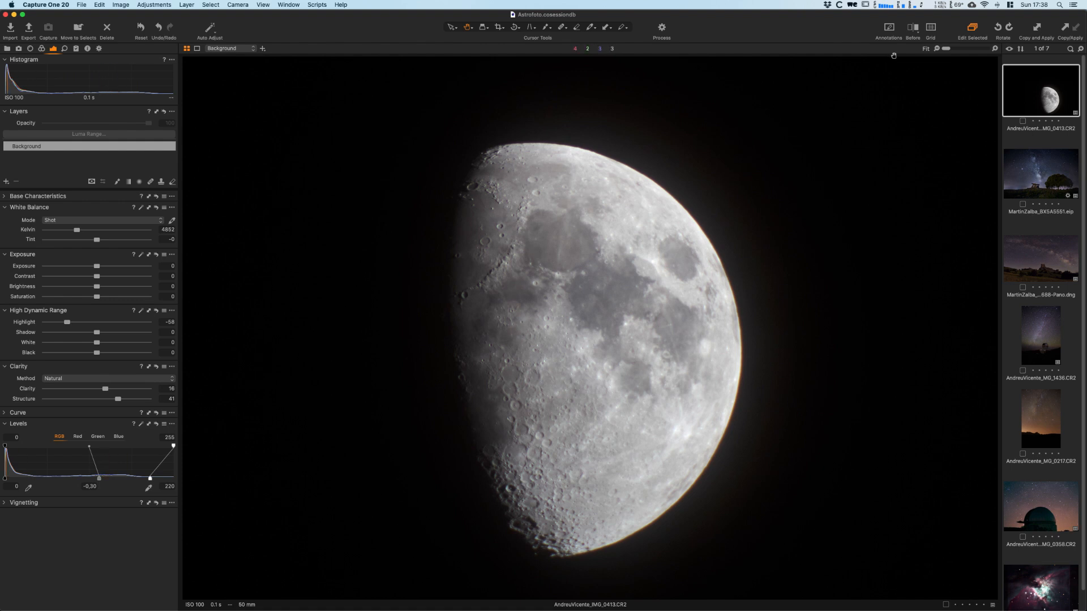
# - Compare the original and edited versions of the moon photo, examining the craters, contrast and glow around the edge
pyautogui.click(912, 29)
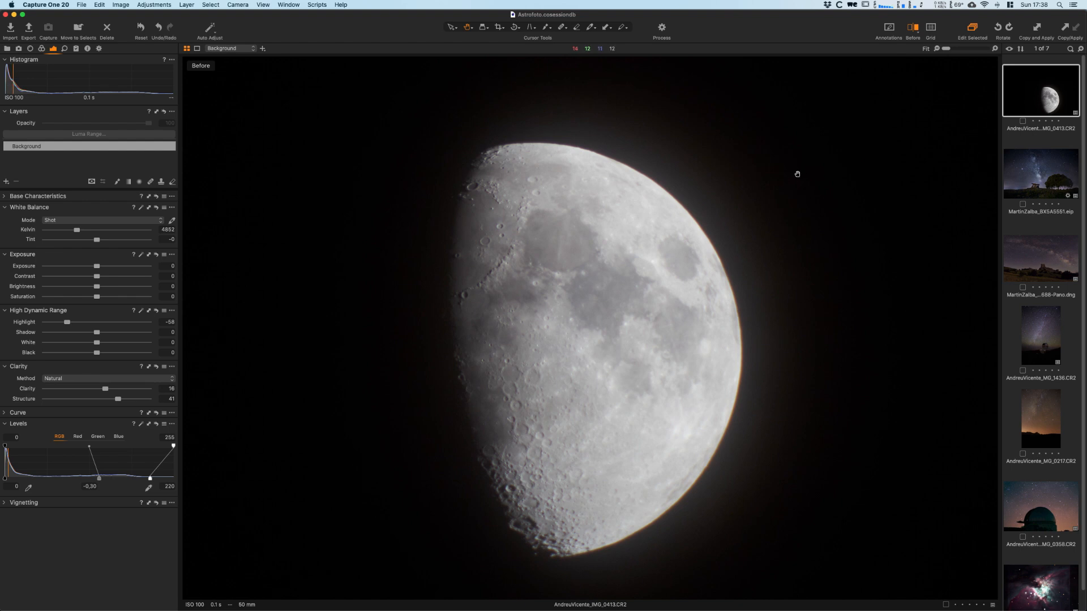
pyautogui.press('y')
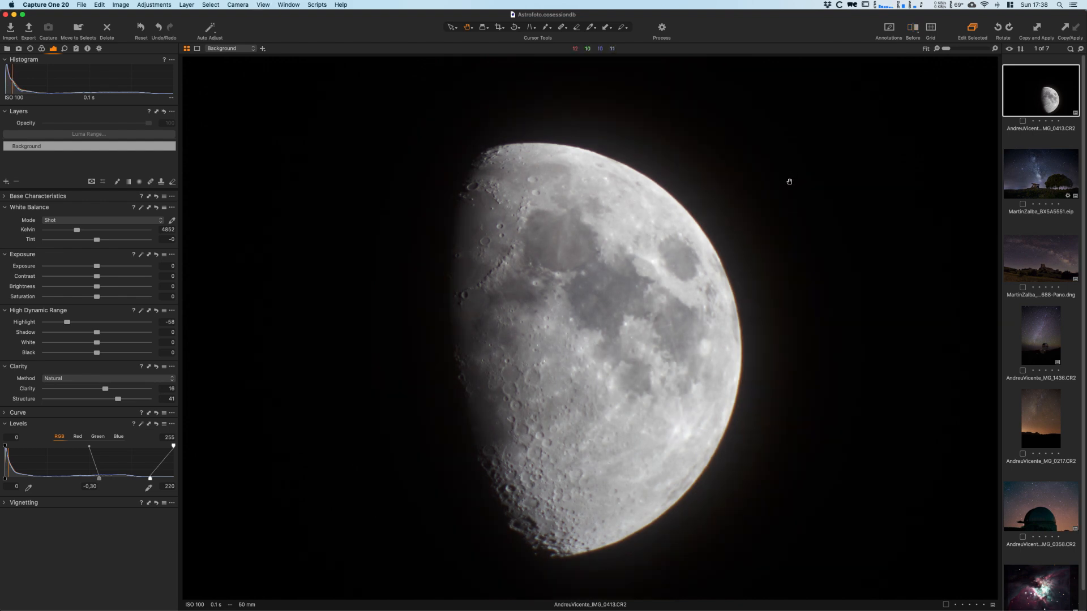
pyautogui.press('y')
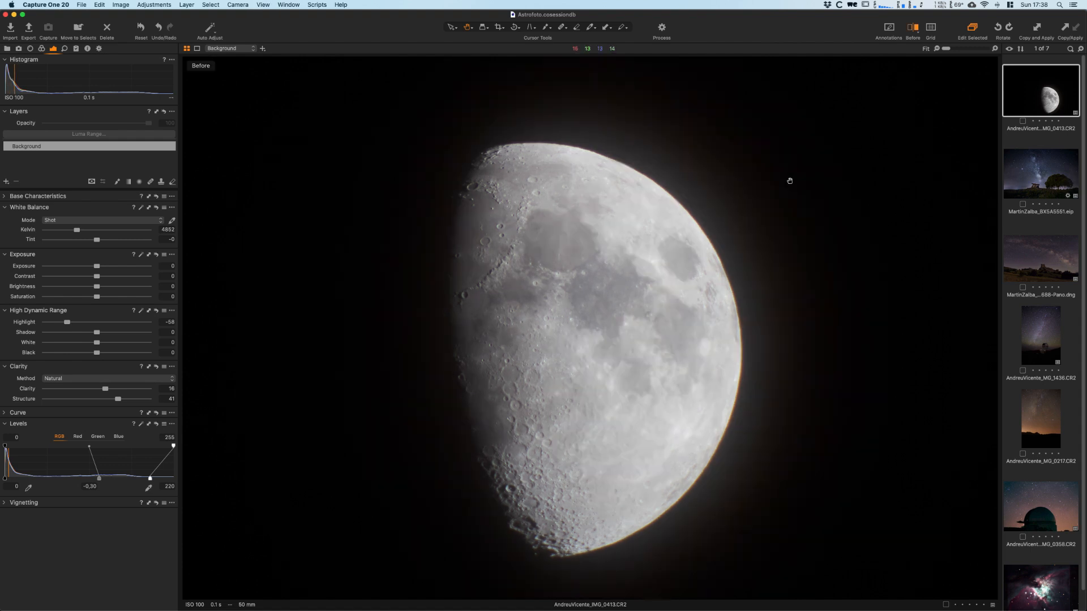
pyautogui.press('y')
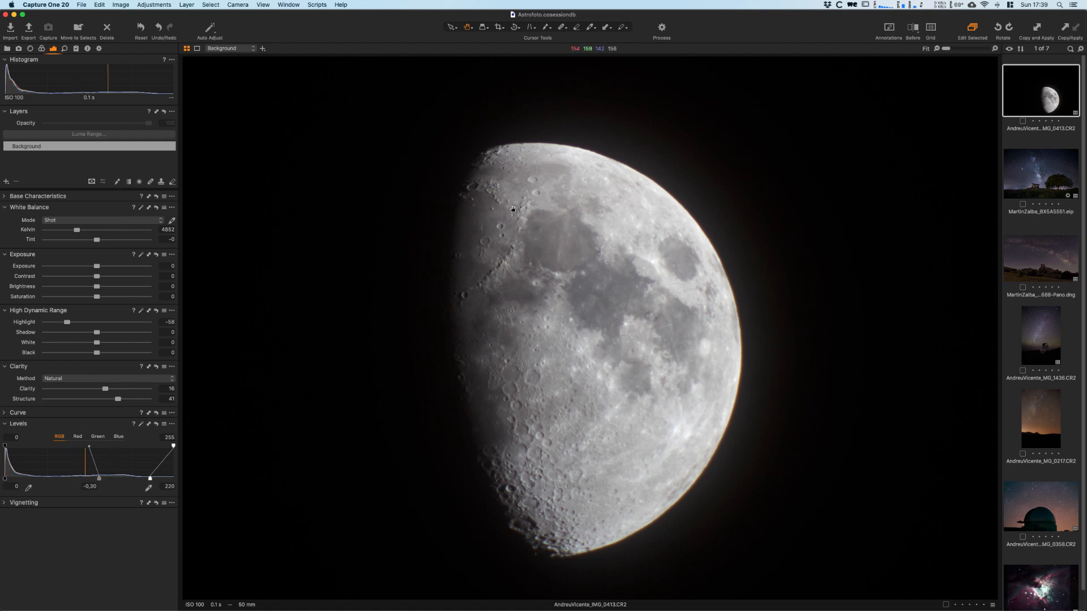
pyautogui.press('y')
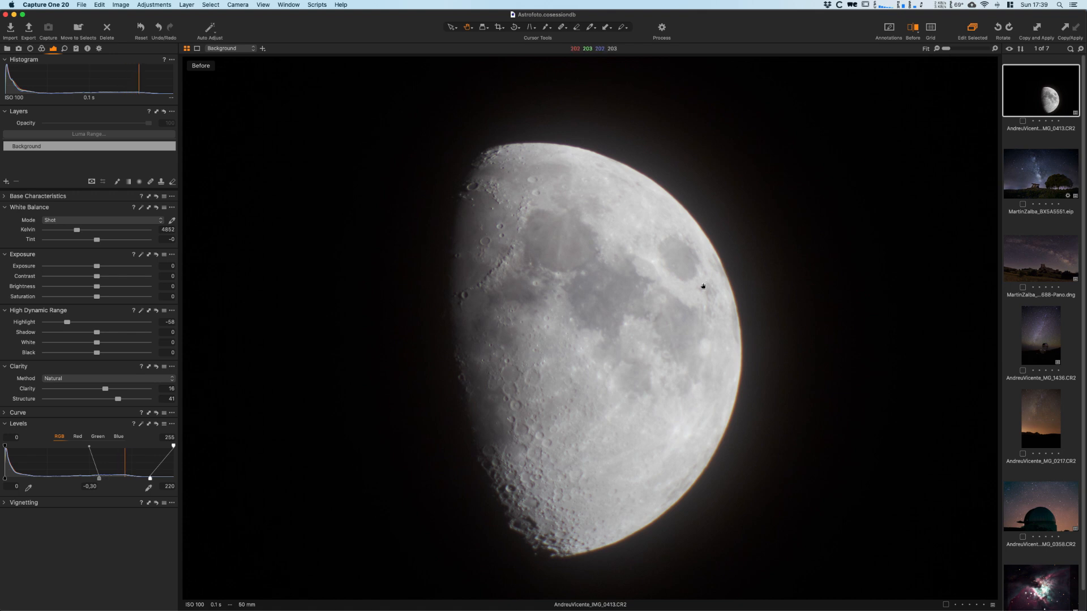
pyautogui.press('y')
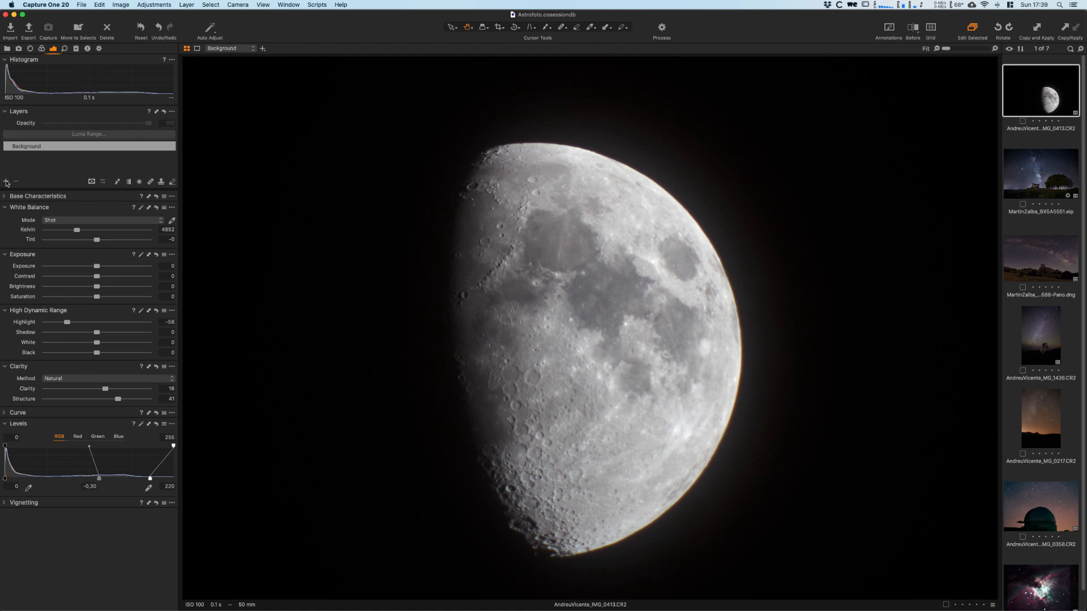
# - Add an empty adjustment layer named Glow and invert its mask
pyautogui.click(7, 181)
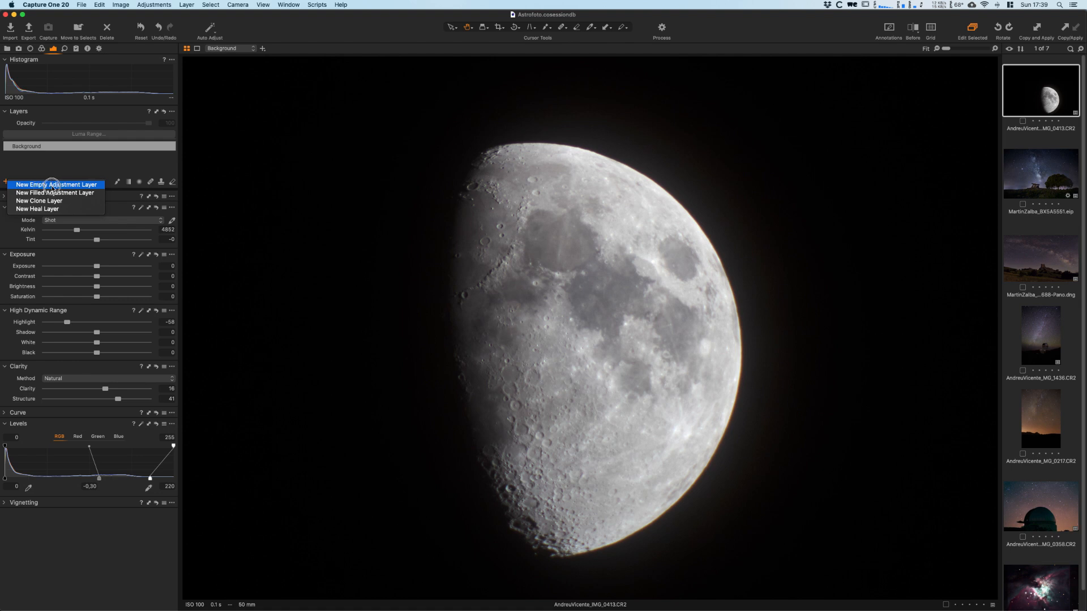
pyautogui.click(53, 185)
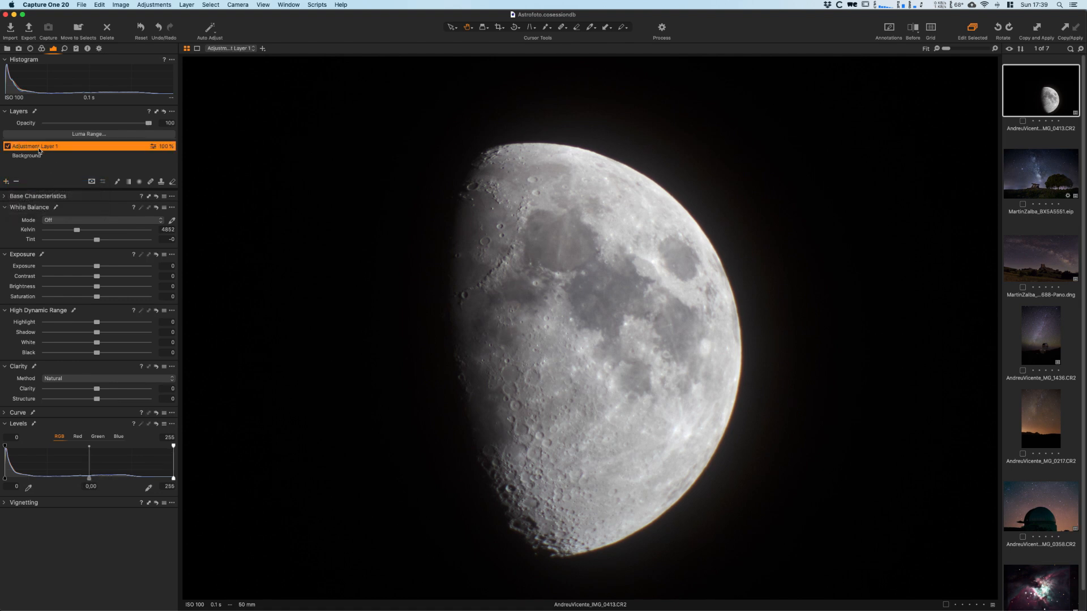
pyautogui.write('G')
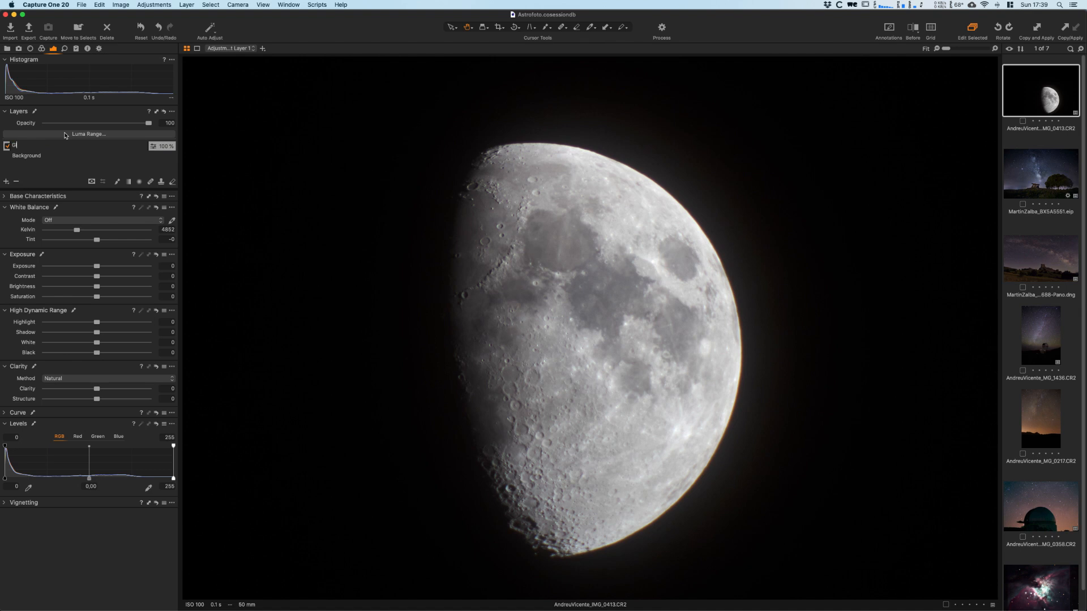
pyautogui.write('low')
pyautogui.press('Return')
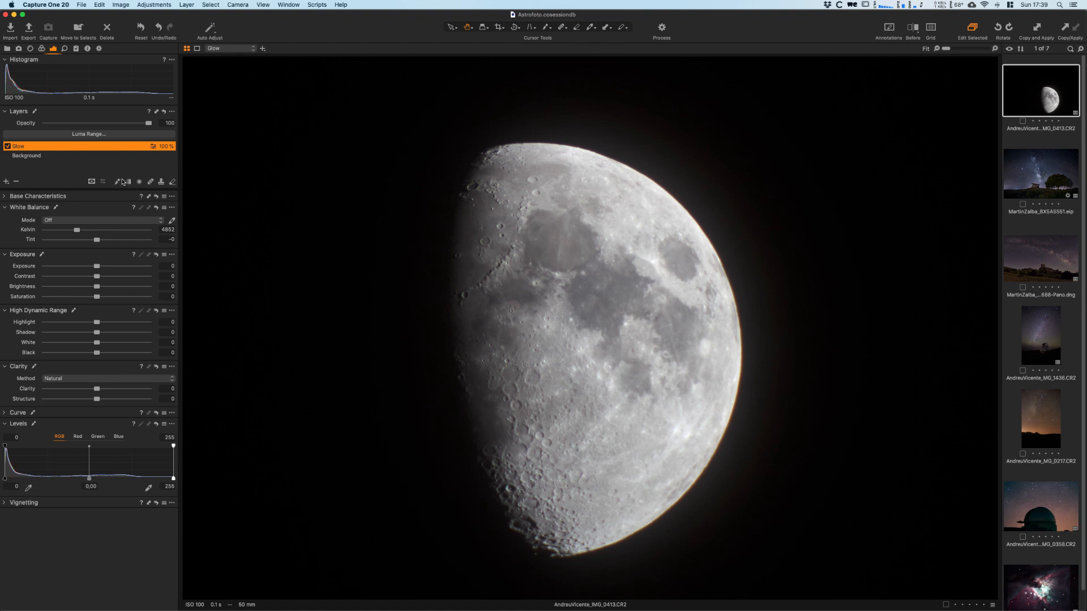
pyautogui.rightClick(23, 146)
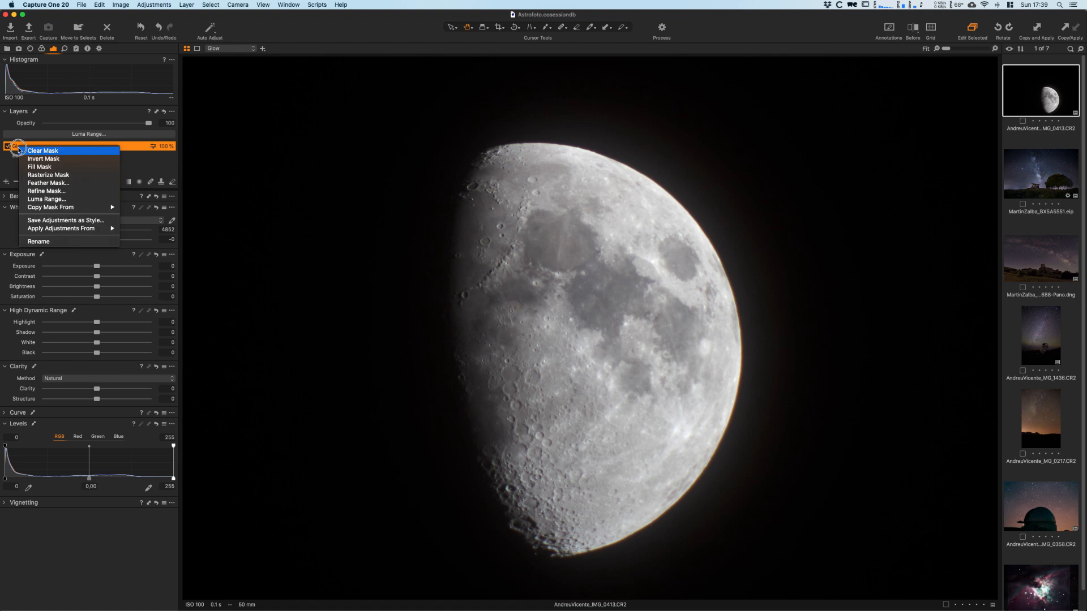
pyautogui.click(57, 159)
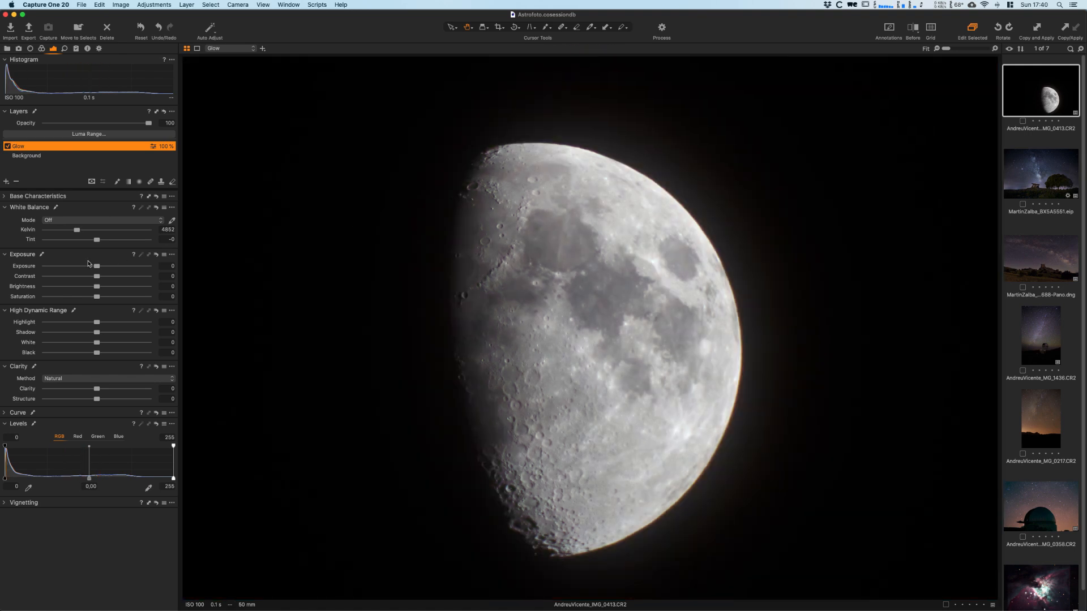
# - Set Exposure to 0.5 and Brightness to 10 on the Glow layer and invert its mask
pyautogui.moveTo(97, 266); pyautogui.dragTo(107, 286)
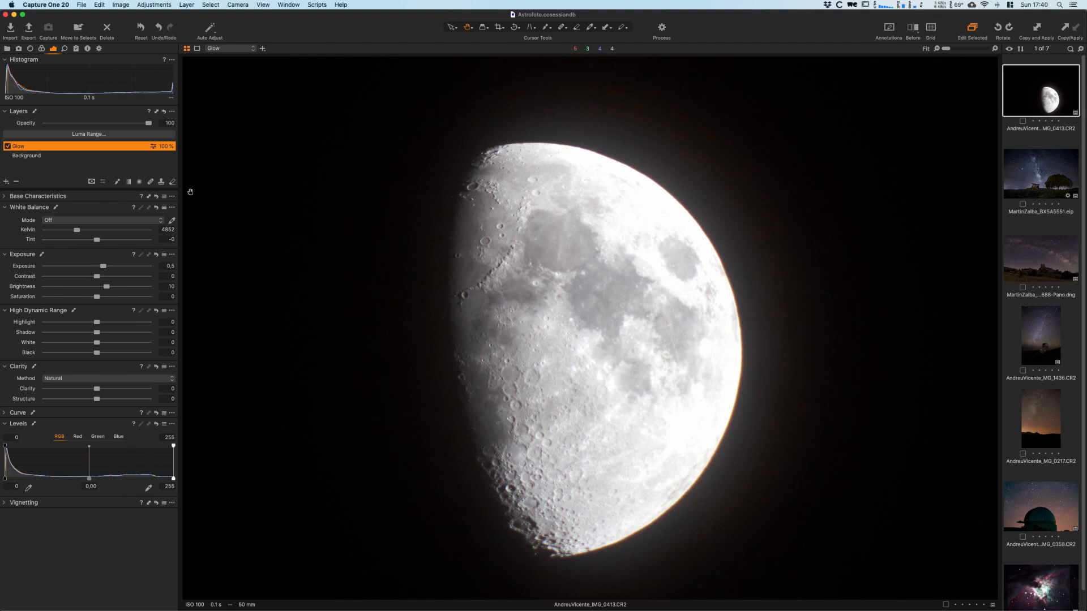
pyautogui.rightClick(22, 150)
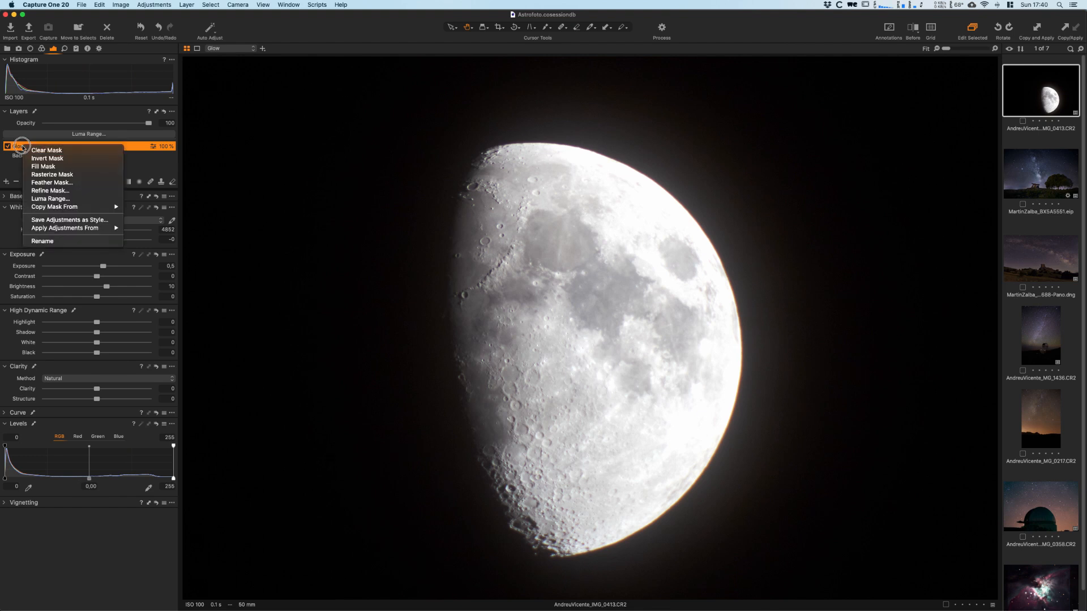
pyautogui.click(50, 160)
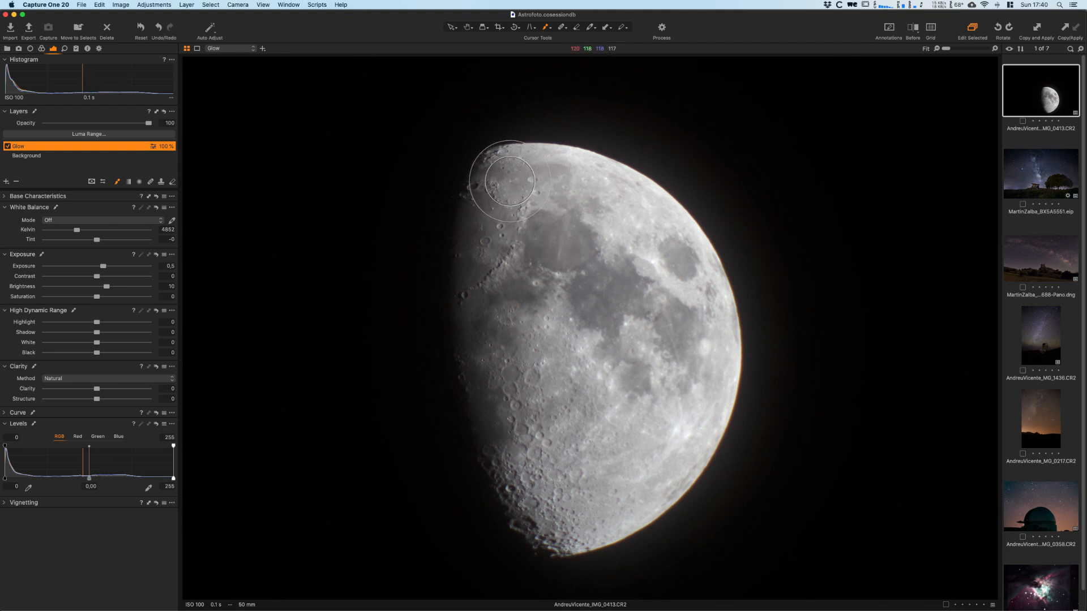
# - Paint the Glow mask along the moon's bright outer edge with a brush of size 217, hardness 0, opacity 30 and flow 18
pyautogui.rightClick(511, 183)
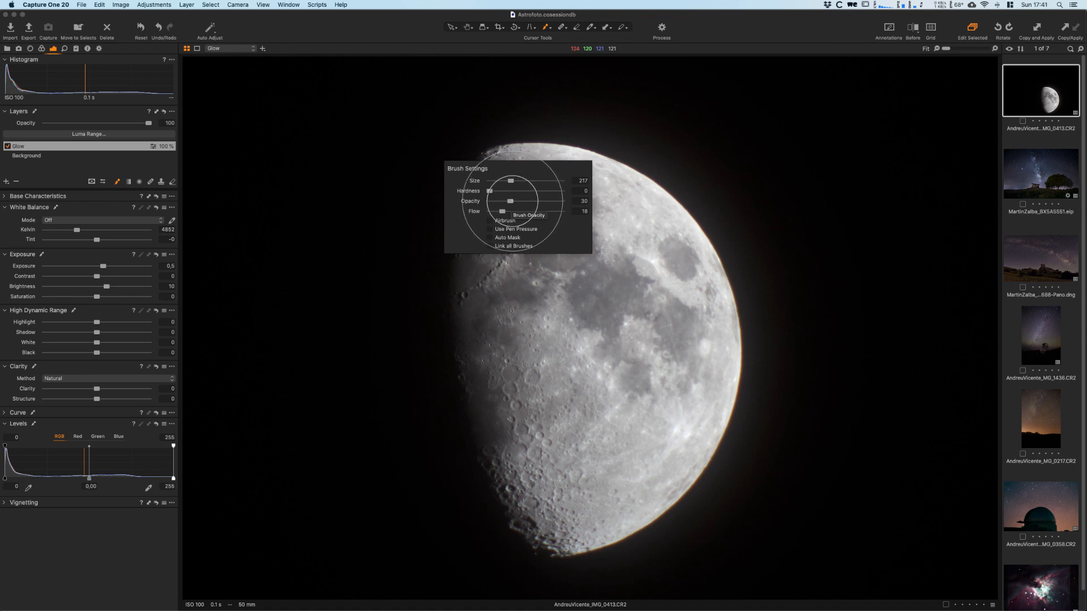
pyautogui.click(531, 123)
pyautogui.moveTo(508, 142); pyautogui.dragTo(621, 154)
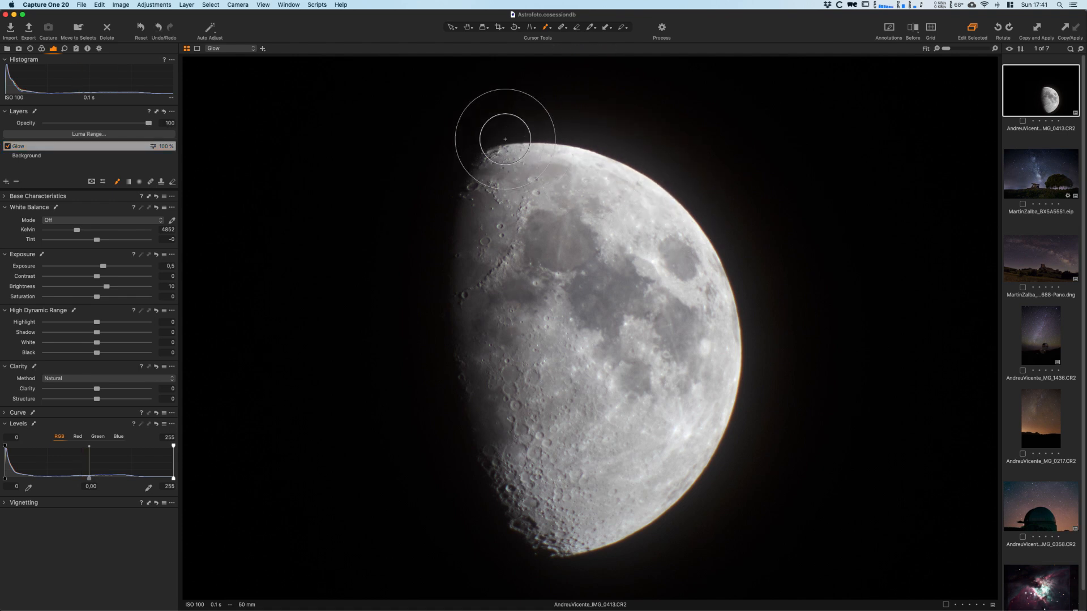
pyautogui.moveTo(566, 139)
pyautogui.mouseDown()
pyautogui.moveTo(735, 260)
pyautogui.moveTo(690, 206)
pyautogui.moveTo(731, 309)
pyautogui.moveTo(674, 528)
pyautogui.moveTo(639, 545)
pyautogui.mouseUp()
pyautogui.moveTo(735, 410)
pyautogui.mouseDown()
pyautogui.moveTo(720, 448)
pyautogui.moveTo(651, 538)
pyautogui.moveTo(578, 553)
pyautogui.mouseUp()
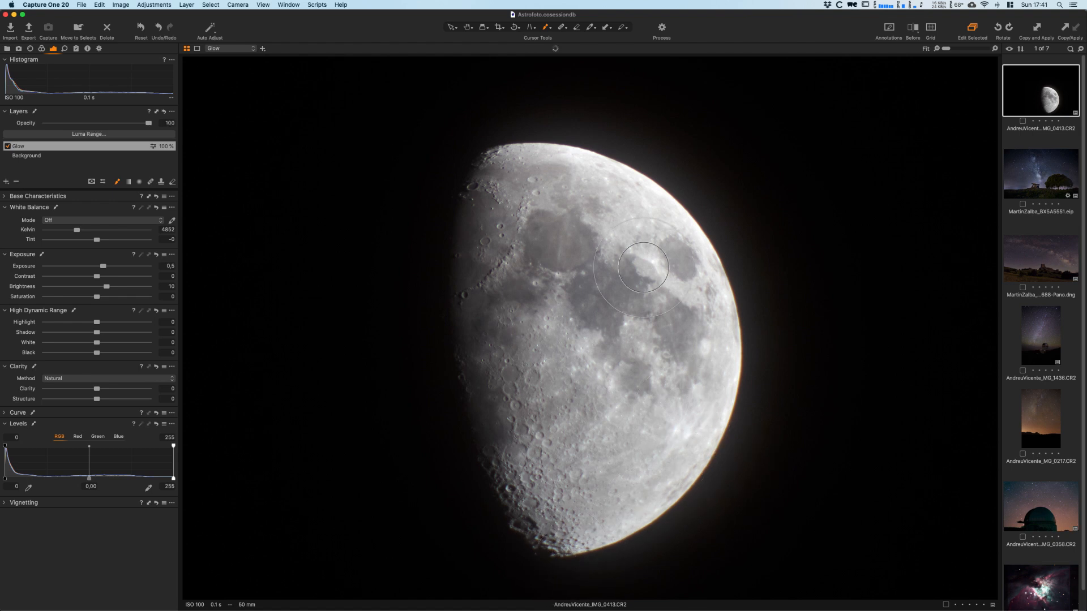
# - Paint over the moon's bright outer edge again with brush opacity 45 and flow 20, and check the mask overlay
pyautogui.rightClick(657, 280)
pyautogui.moveTo(657, 301); pyautogui.dragTo(650, 311)
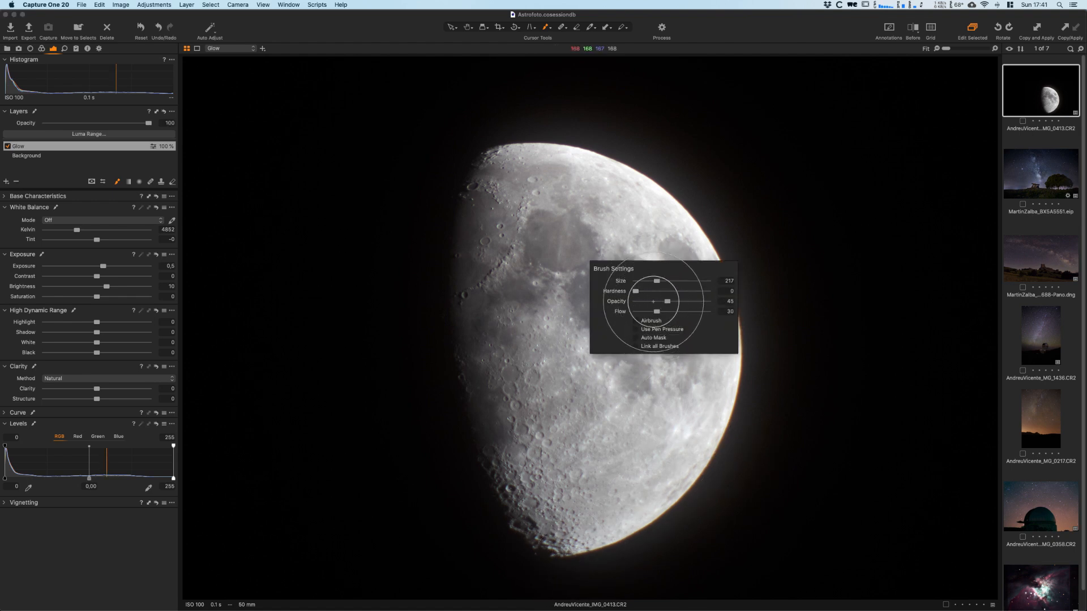
pyautogui.moveTo(502, 139)
pyautogui.mouseDown()
pyautogui.moveTo(571, 137)
pyautogui.moveTo(702, 225)
pyautogui.moveTo(690, 230)
pyautogui.moveTo(735, 327)
pyautogui.mouseUp()
pyautogui.moveTo(693, 219)
pyautogui.mouseDown()
pyautogui.moveTo(747, 368)
pyautogui.moveTo(757, 371)
pyautogui.mouseUp()
pyautogui.moveTo(731, 255)
pyautogui.mouseDown()
pyautogui.moveTo(765, 391)
pyautogui.moveTo(665, 542)
pyautogui.moveTo(580, 568)
pyautogui.mouseUp()
pyautogui.moveTo(737, 495); pyautogui.dragTo(594, 554)
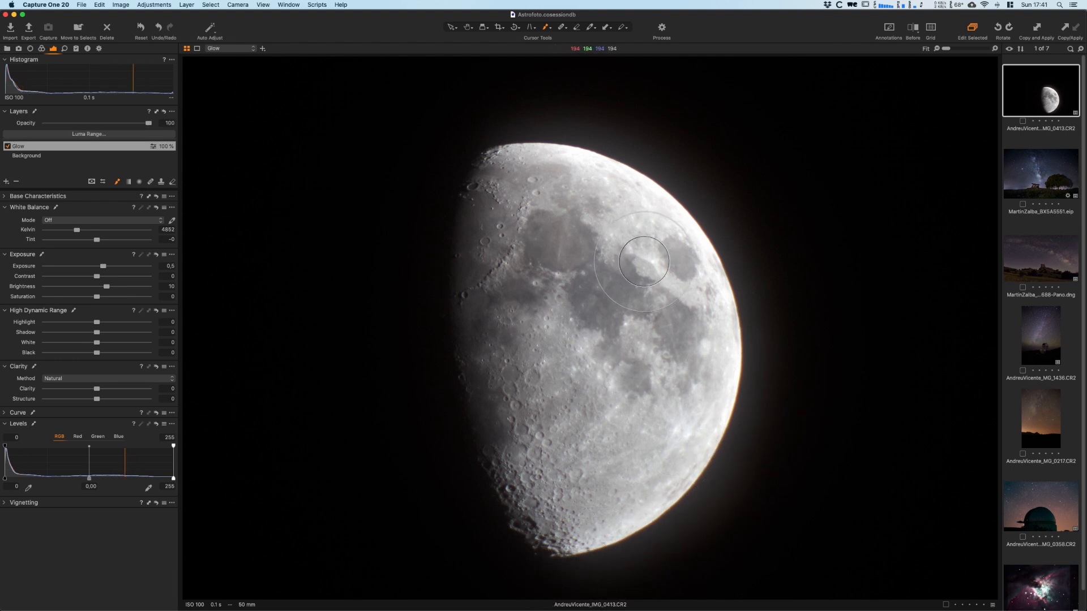
pyautogui.press('m')
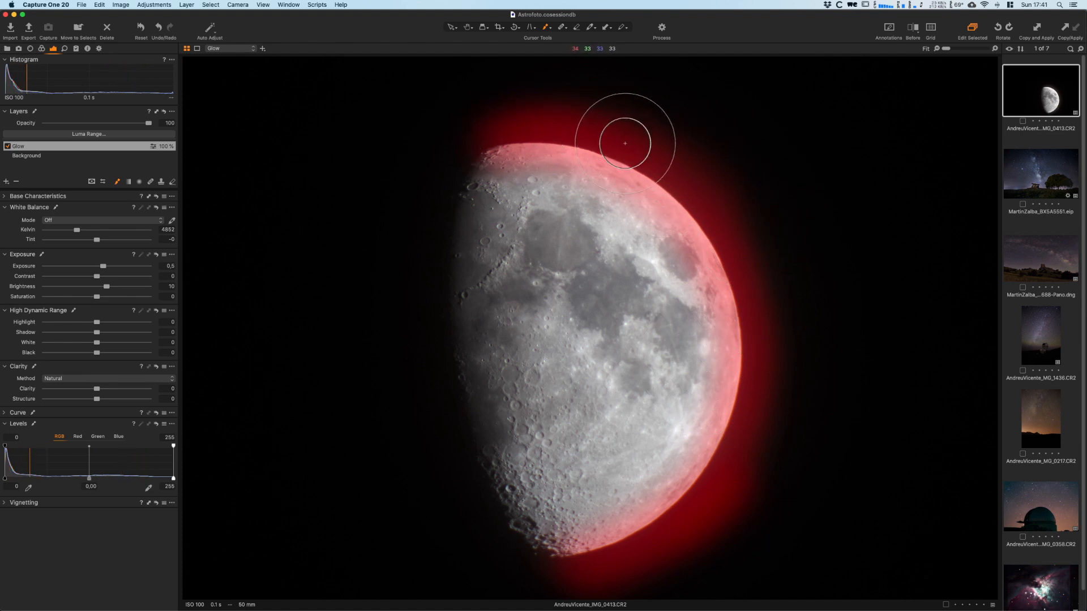
pyautogui.press('m')
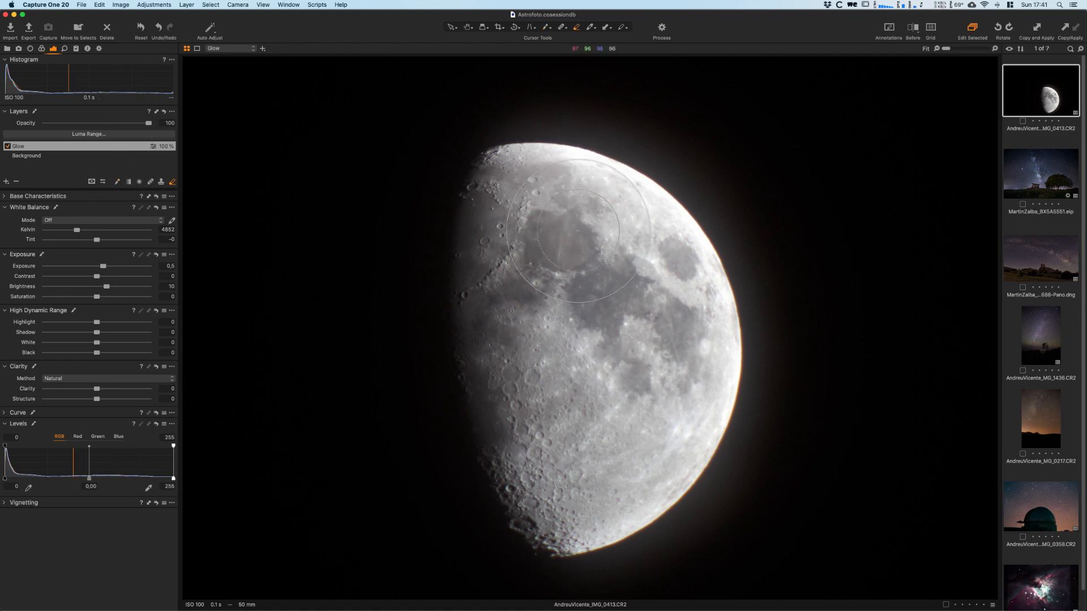
# - Erase the Glow mask on the inner side of the moon's bright edge with a soft eraser at opacity 22 and flow 8
pyautogui.rightClick(565, 235)
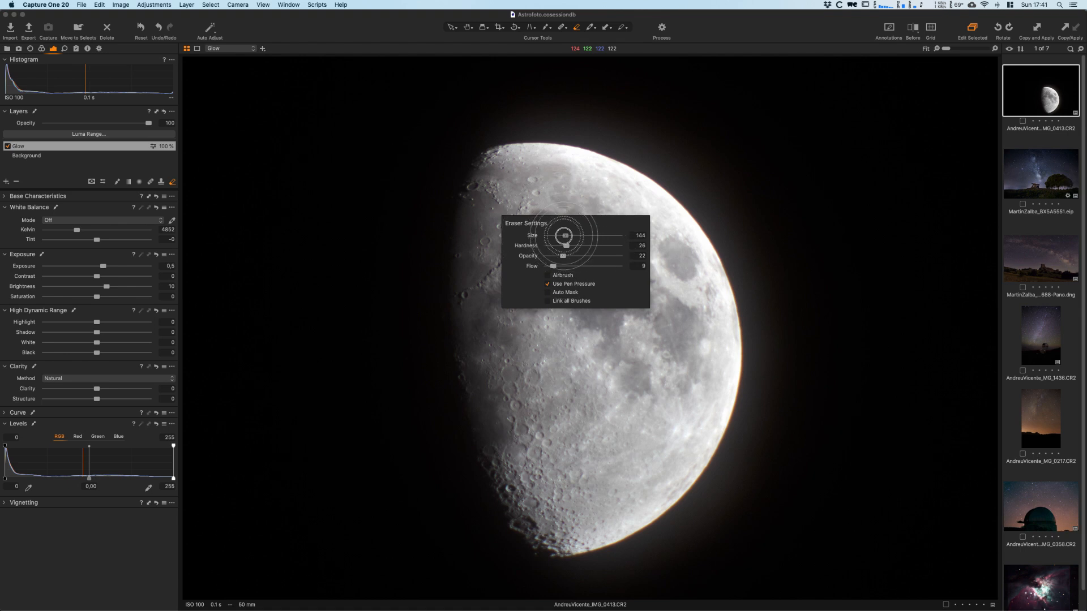
pyautogui.moveTo(563, 256); pyautogui.dragTo(560, 256)
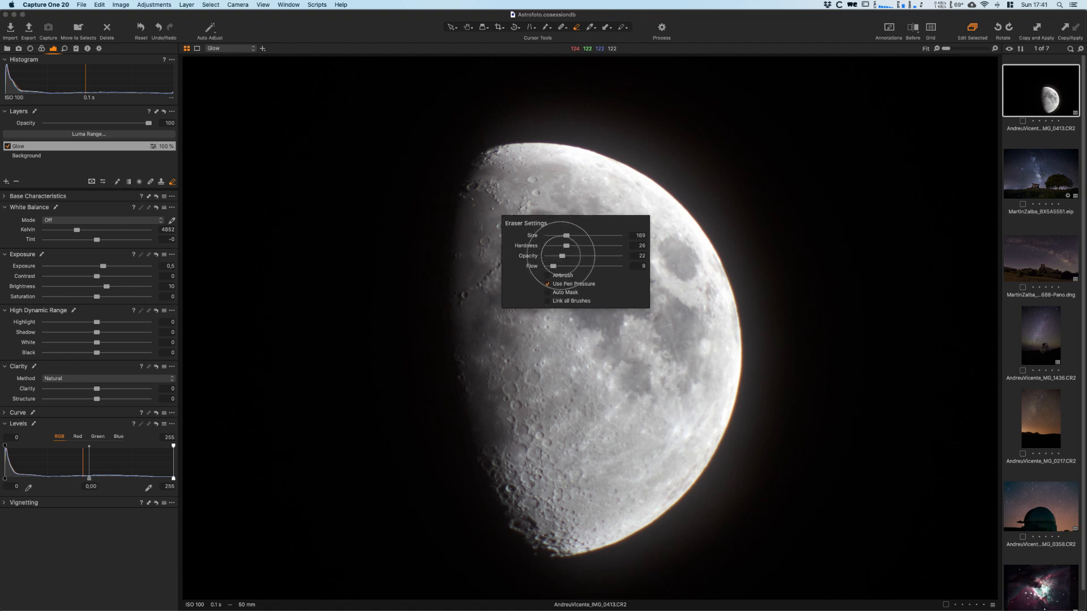
pyautogui.moveTo(544, 153)
pyautogui.mouseDown()
pyautogui.moveTo(592, 177)
pyautogui.moveTo(535, 170)
pyautogui.moveTo(596, 174)
pyautogui.moveTo(579, 171)
pyautogui.moveTo(666, 223)
pyautogui.moveTo(632, 187)
pyautogui.moveTo(691, 244)
pyautogui.moveTo(643, 192)
pyautogui.moveTo(714, 286)
pyautogui.moveTo(736, 404)
pyautogui.moveTo(694, 373)
pyautogui.moveTo(706, 395)
pyautogui.moveTo(566, 545)
pyautogui.mouseUp()
pyautogui.moveTo(566, 545)
pyautogui.mouseDown()
pyautogui.moveTo(659, 497)
pyautogui.moveTo(692, 442)
pyautogui.mouseUp()
pyautogui.moveTo(701, 408); pyautogui.dragTo(679, 272)
pyautogui.press('m')
pyautogui.moveTo(502, 162)
pyautogui.mouseDown()
pyautogui.moveTo(548, 161)
pyautogui.moveTo(493, 168)
pyautogui.moveTo(573, 174)
pyautogui.moveTo(502, 171)
pyautogui.mouseUp()
pyautogui.moveTo(502, 171); pyautogui.dragTo(552, 184)
# - Readjust the eraser, erase more of the Glow mask inside the moon's upper edge, and compare the result with the original photo
pyautogui.rightClick(567, 253)
pyautogui.moveTo(555, 258); pyautogui.dragTo(551, 269)
pyautogui.click(503, 157)
pyautogui.moveTo(504, 157)
pyautogui.mouseDown()
pyautogui.moveTo(538, 163)
pyautogui.moveTo(508, 174)
pyautogui.moveTo(495, 165)
pyautogui.moveTo(631, 203)
pyautogui.moveTo(515, 161)
pyautogui.mouseUp()
pyautogui.moveTo(515, 160)
pyautogui.mouseDown()
pyautogui.moveTo(491, 158)
pyautogui.moveTo(662, 242)
pyautogui.mouseUp()
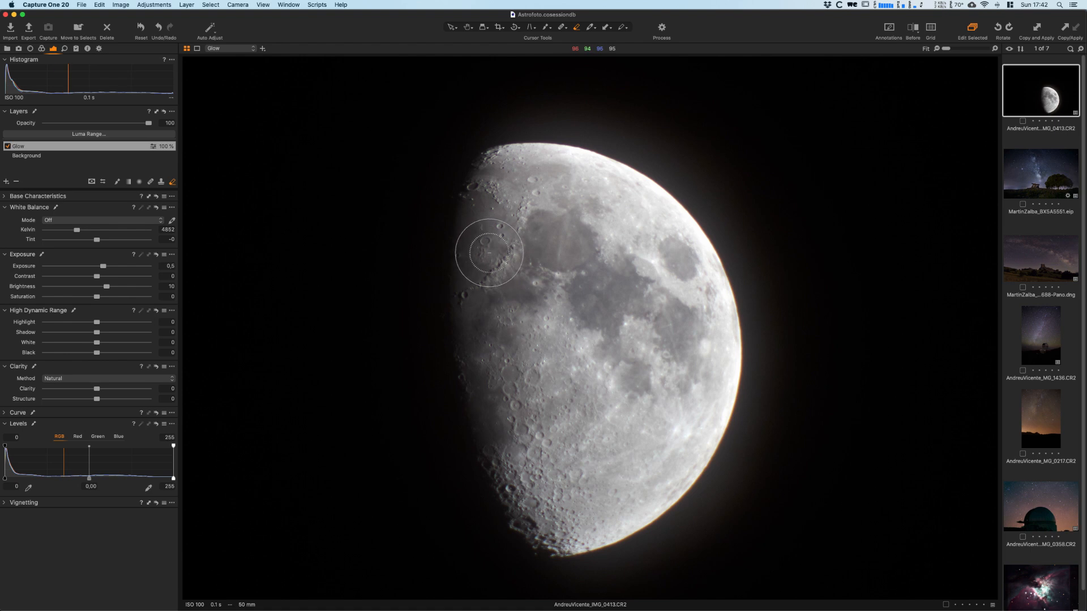
pyautogui.press('y')
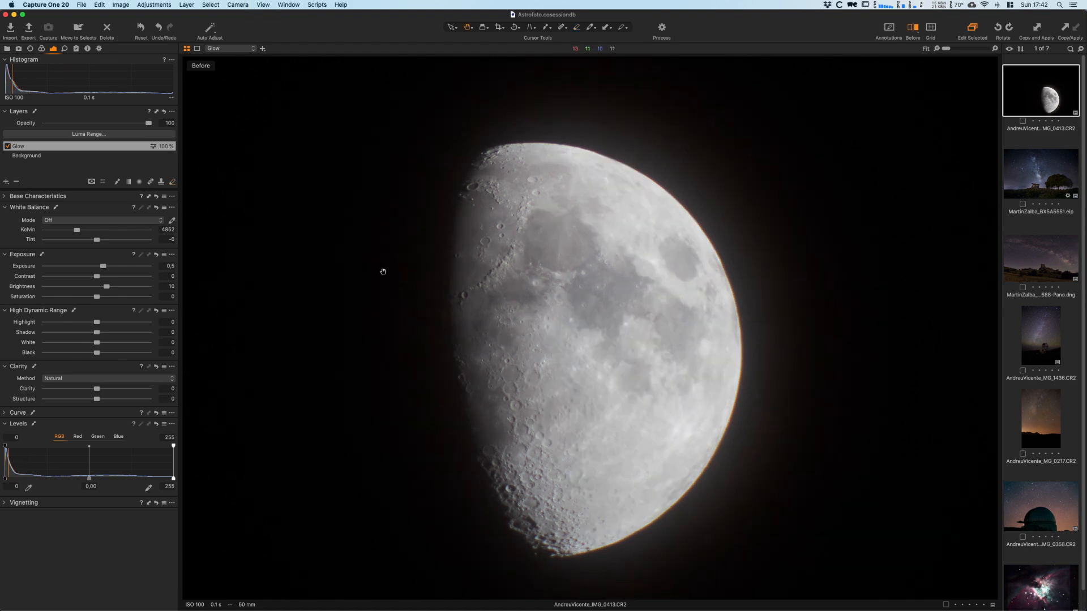
pyautogui.press('y')
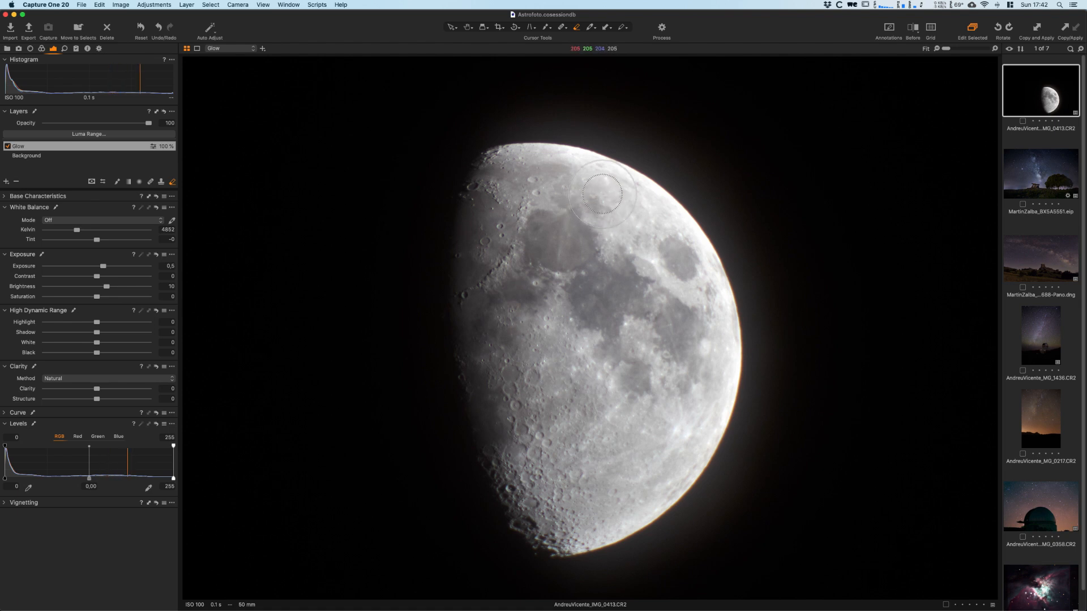
# - Open the Milky Way photo with the dolmen and tree, and reset all its adjustments
pyautogui.click(451, 27)
pyautogui.click(1041, 179)
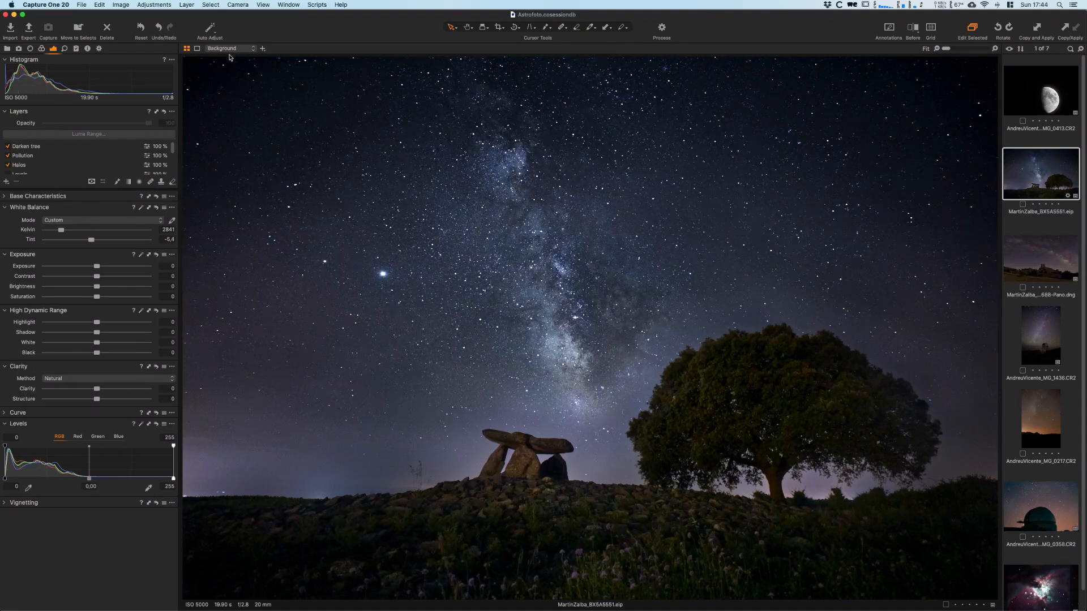
pyautogui.click(140, 27)
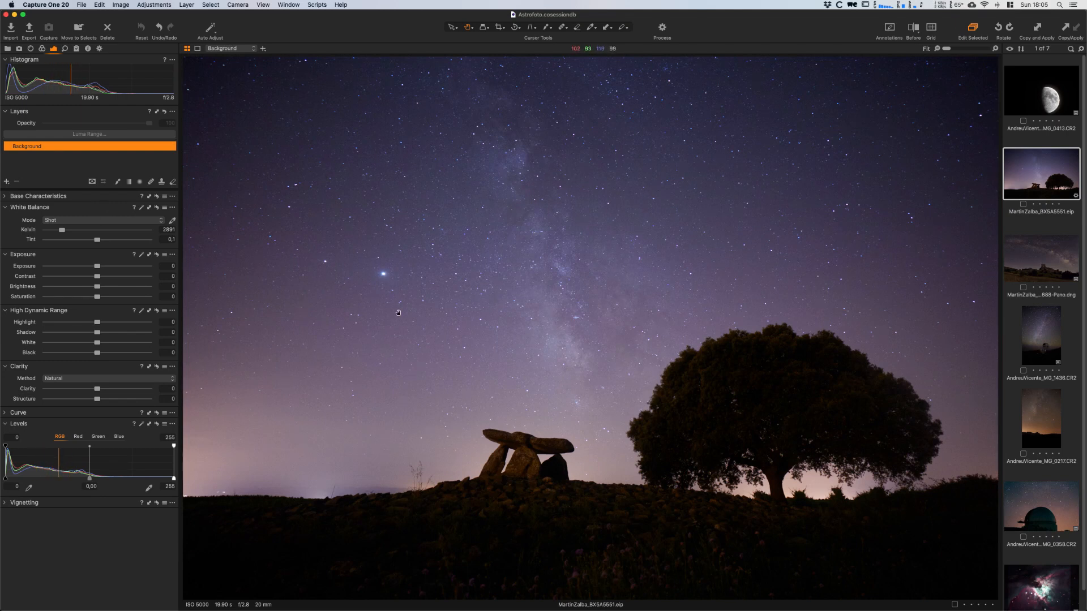
# - Set the white balance Tint to -5.4 and Kelvin to 2841 for the Milky Way photo
pyautogui.click(168, 239)
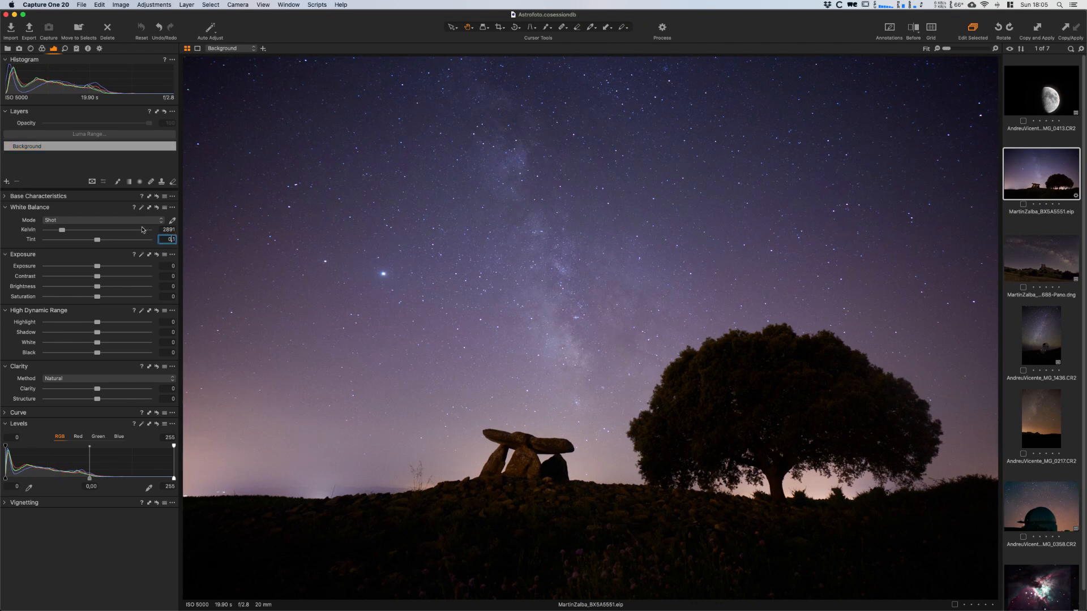
pyautogui.press('Down')
pyautogui.press('Down')
pyautogui.press('Down')
pyautogui.press('Down')
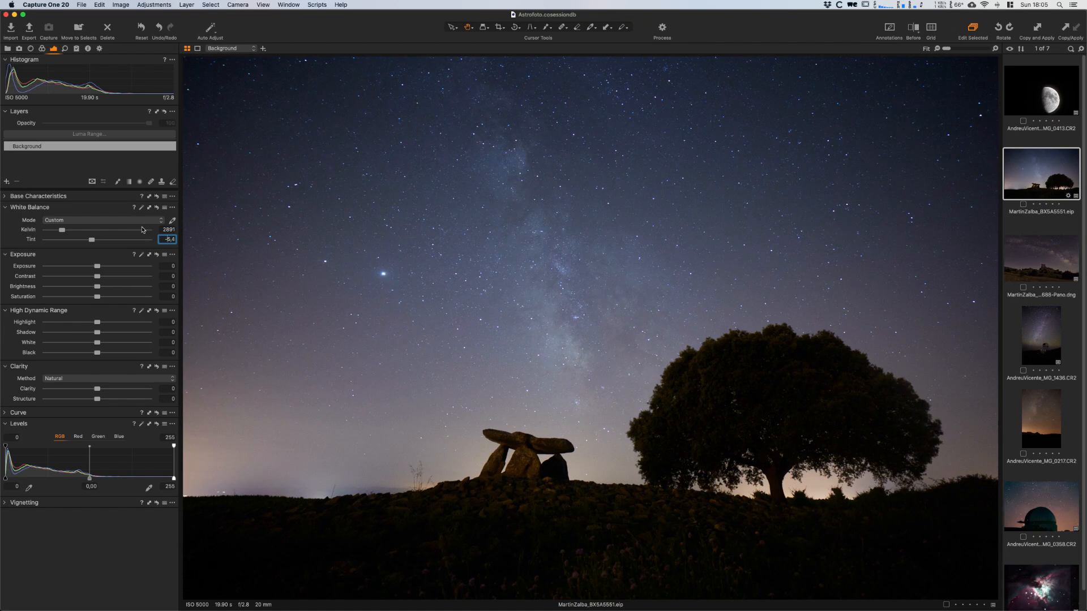
pyautogui.press('Return')
pyautogui.click(164, 230)
pyautogui.press('Return')
# - Try different Luminance noise reduction levels on the stars at 100% view and set the value to 20
pyautogui.click(64, 48)
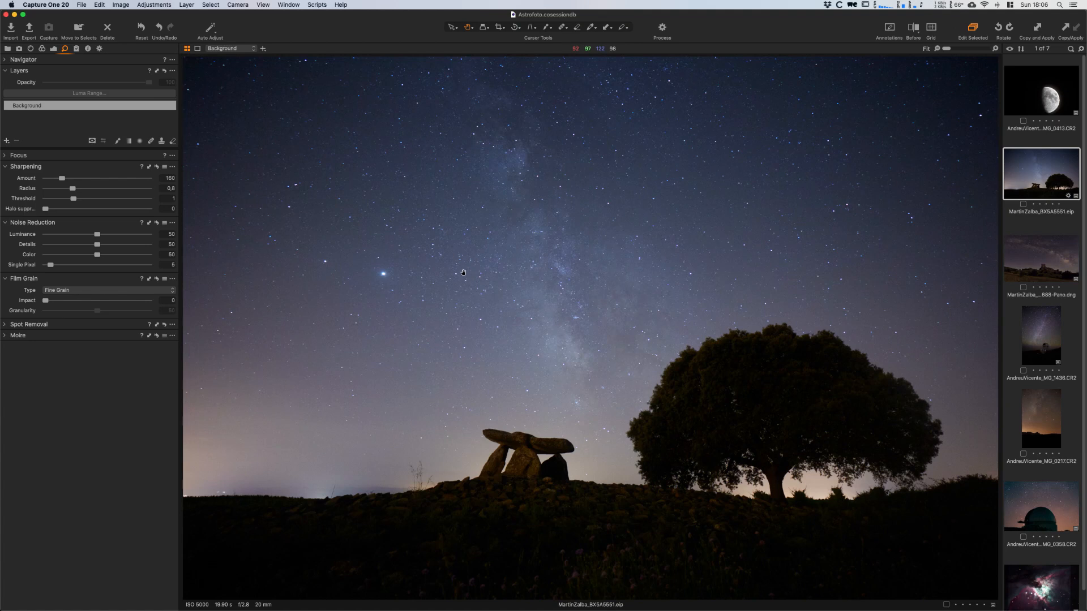
pyautogui.click(465, 274)
pyautogui.moveTo(451, 263); pyautogui.dragTo(479, 258)
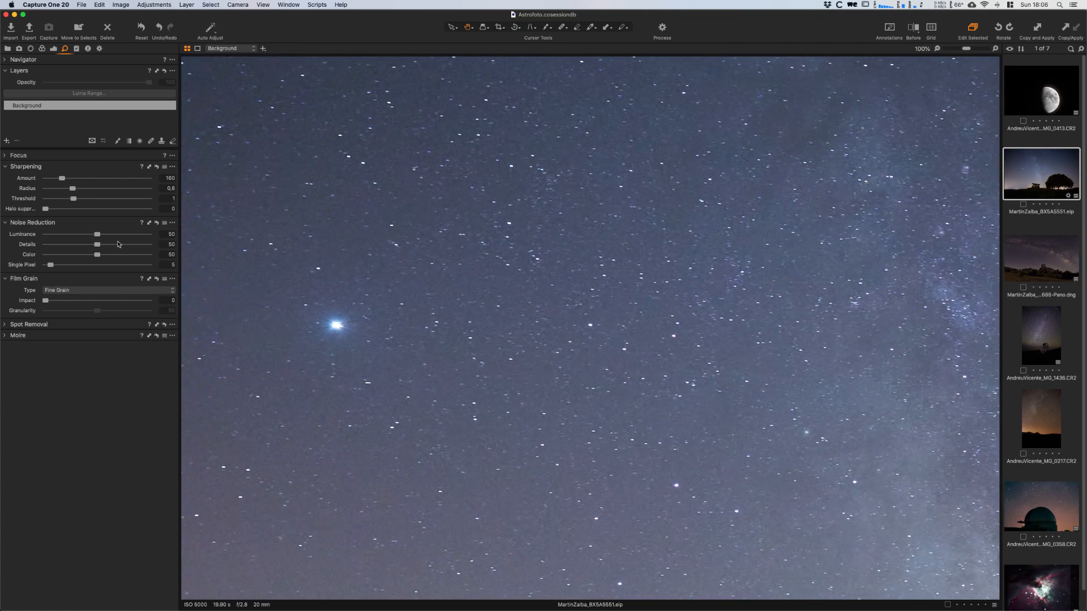
pyautogui.moveTo(97, 234); pyautogui.dragTo(149, 235)
pyautogui.click(149, 235)
pyautogui.moveTo(149, 235); pyautogui.dragTo(70, 238)
pyautogui.moveTo(69, 235); pyautogui.dragTo(62, 236)
pyautogui.moveTo(559, 331); pyautogui.dragTo(537, 283)
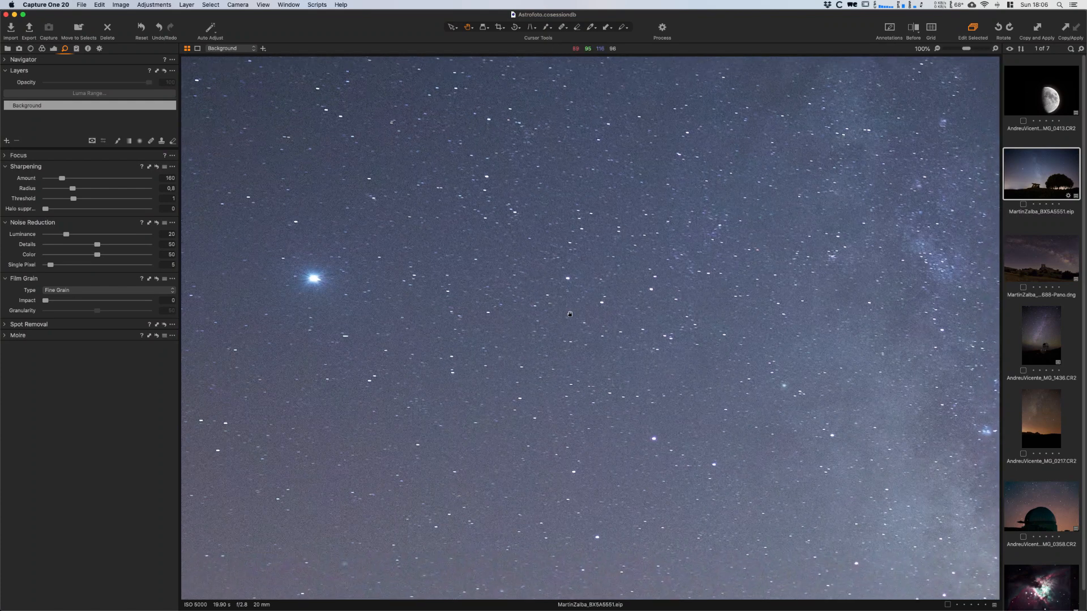
# - Set the High Dynamic Range Shadow value to 36 to brighten the dolmen foreground
pyautogui.moveTo(441, 521); pyautogui.dragTo(540, 348)
pyautogui.moveTo(613, 512); pyautogui.dragTo(507, 210)
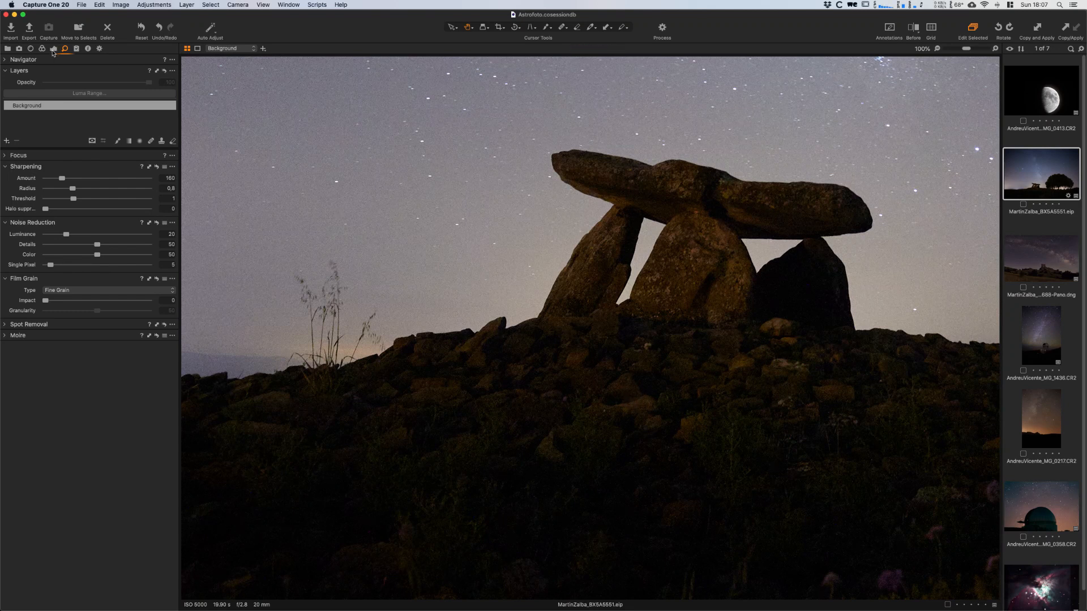
pyautogui.click(53, 49)
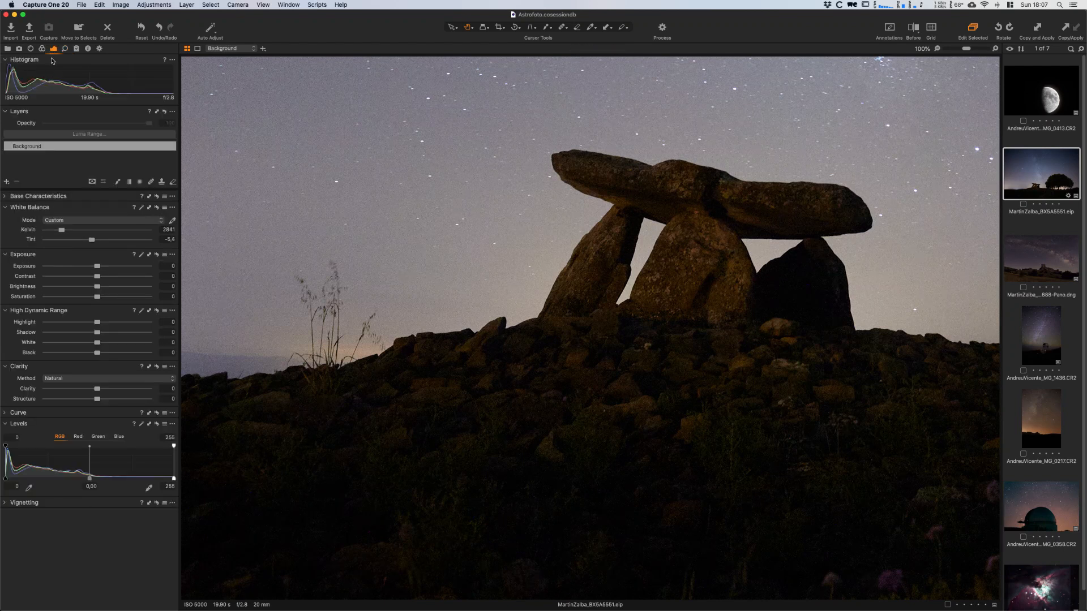
pyautogui.moveTo(96, 337)
pyautogui.mouseDown()
pyautogui.moveTo(107, 332)
pyautogui.moveTo(109, 343)
pyautogui.mouseUp()
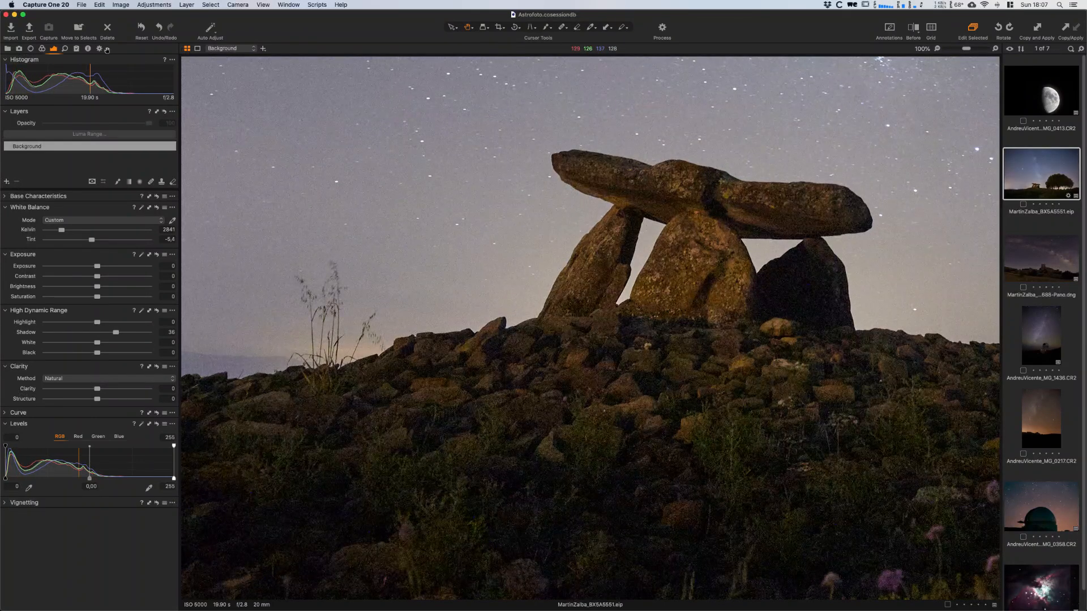
# - Try a higher Color noise reduction value on the dolmen foreground, then reset Noise Reduction
pyautogui.click(65, 48)
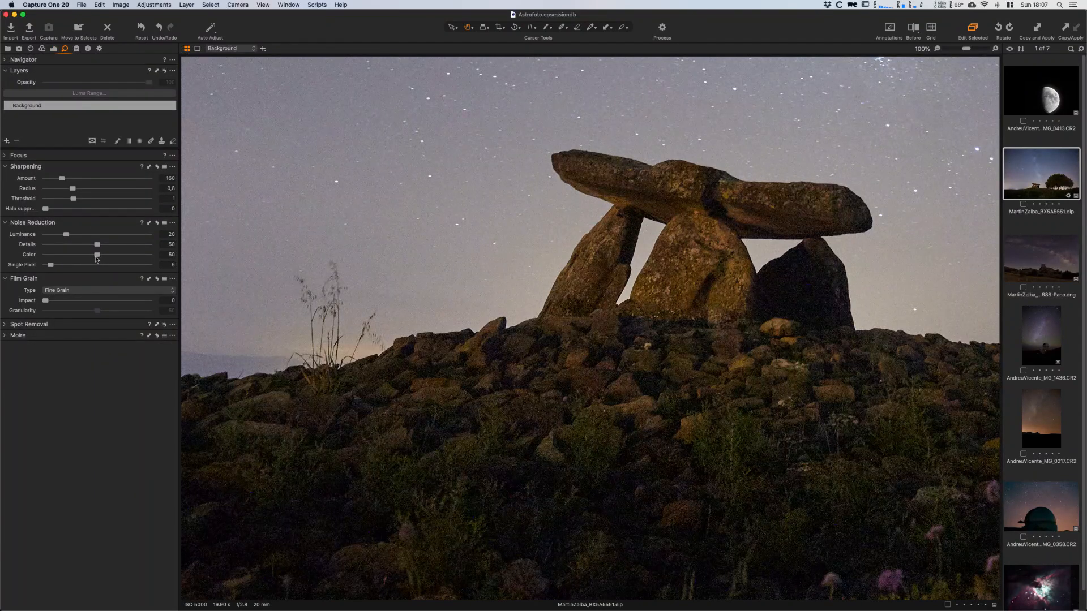
pyautogui.moveTo(97, 256); pyautogui.dragTo(130, 256)
pyautogui.click(157, 223)
# - Reset the High Dynamic Range adjustments and return to viewing the whole photo
pyautogui.click(53, 48)
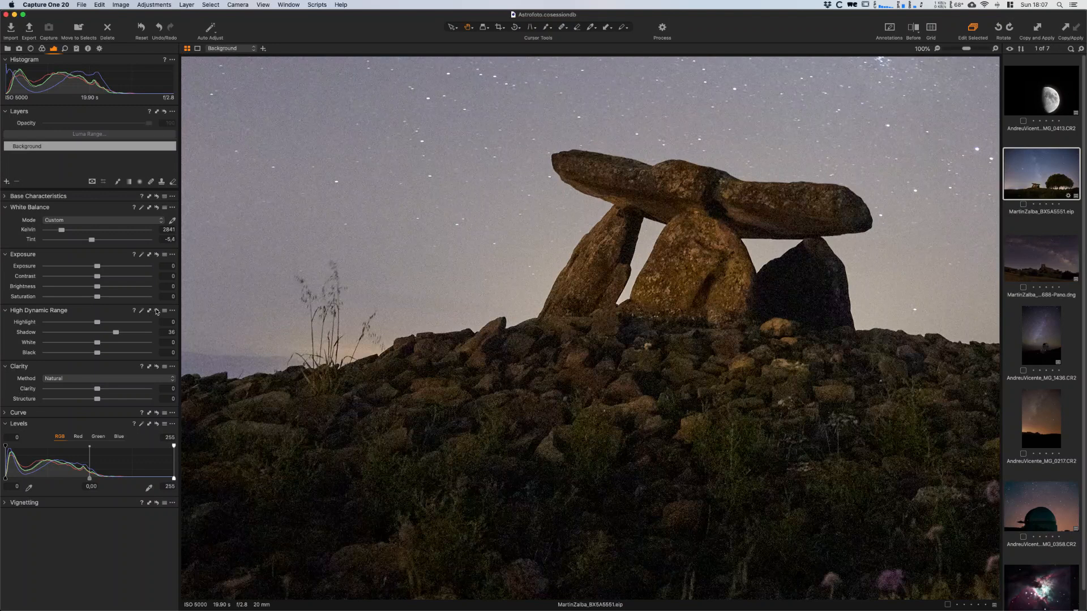
pyautogui.click(157, 310)
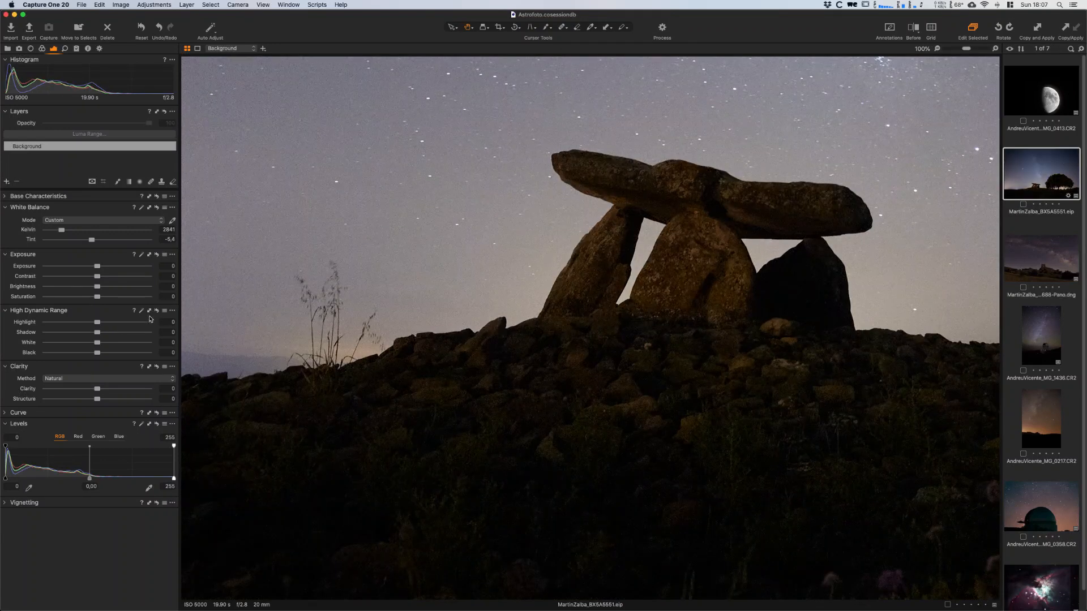
pyautogui.doubleClick(725, 251)
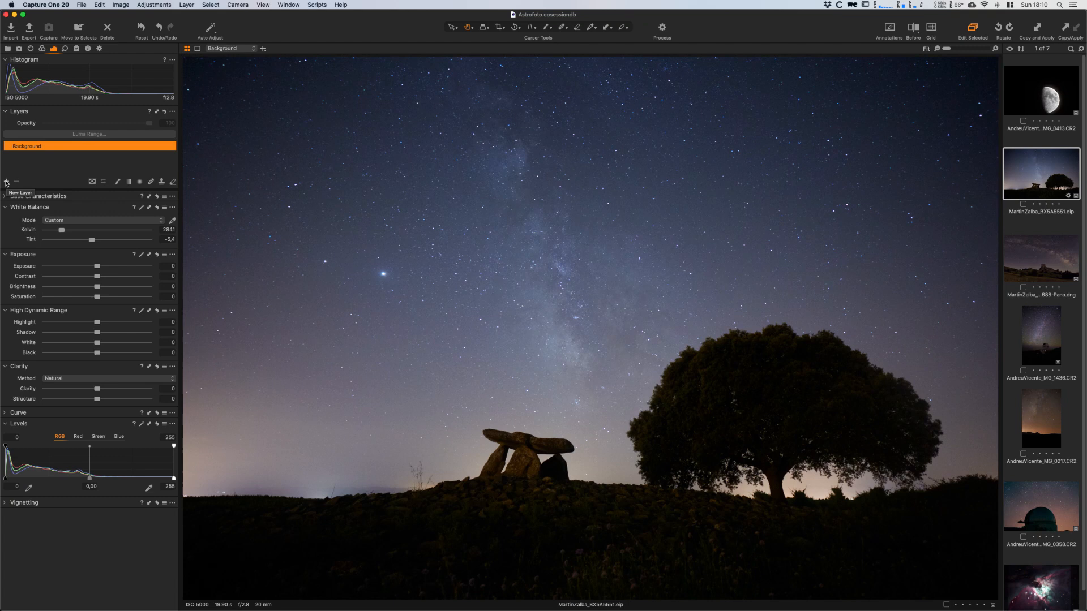
# - Add a filled adjustment layer named Sky base
pyautogui.click(6, 182)
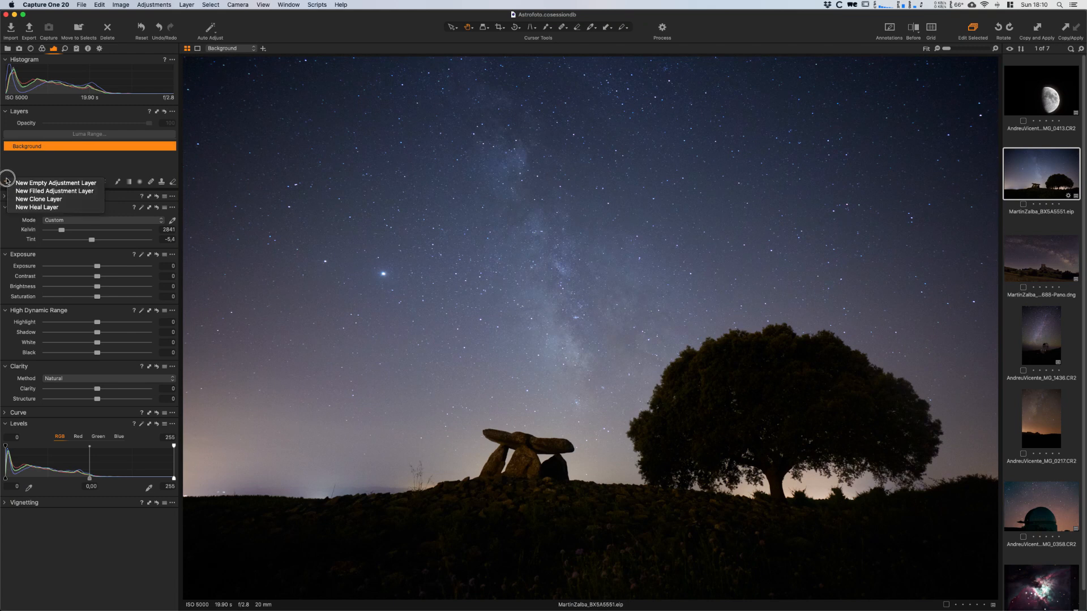
pyautogui.click(66, 192)
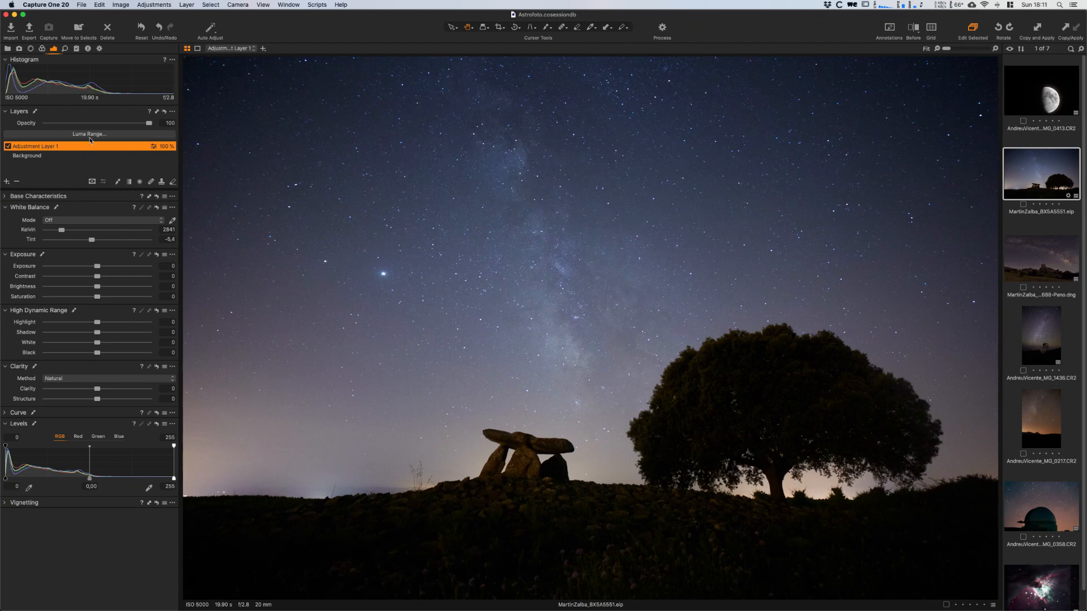
pyautogui.doubleClick(48, 147)
pyautogui.write('Sk')
pyautogui.press('Return')
# - Limit the displayed Sky base mask to a luma range of about 87 to 255 and soften its lower falloff
pyautogui.press('m')
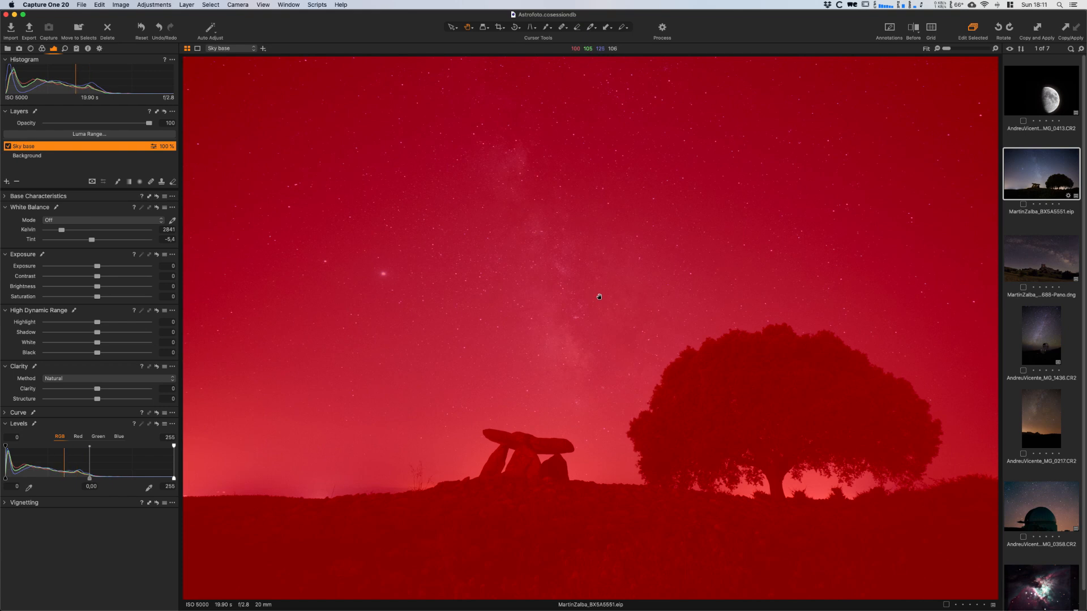
pyautogui.click(74, 135)
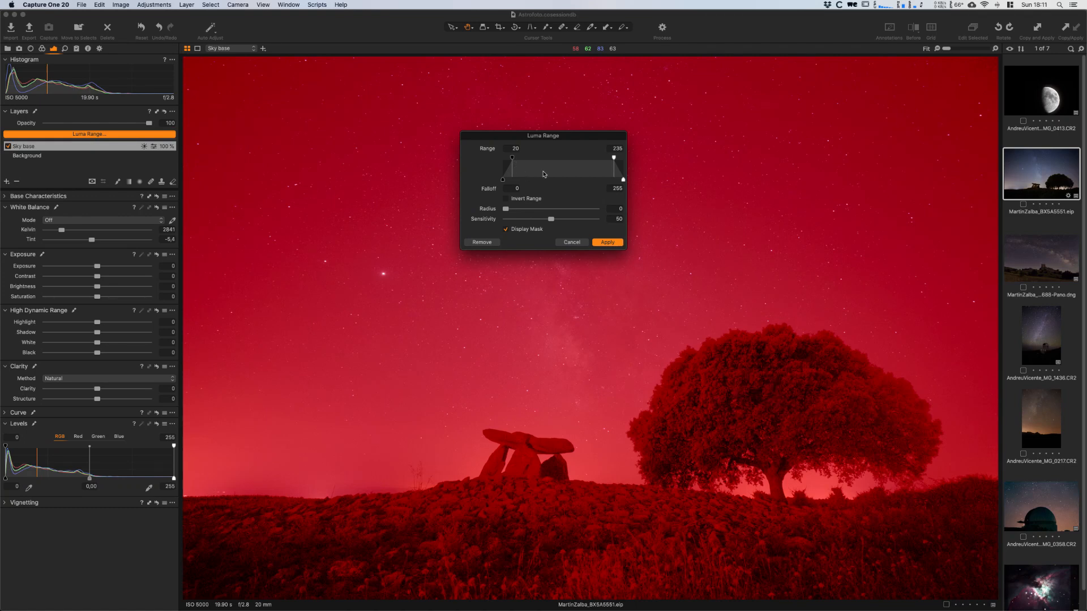
pyautogui.moveTo(614, 158); pyautogui.dragTo(627, 161)
pyautogui.moveTo(513, 159); pyautogui.dragTo(545, 161)
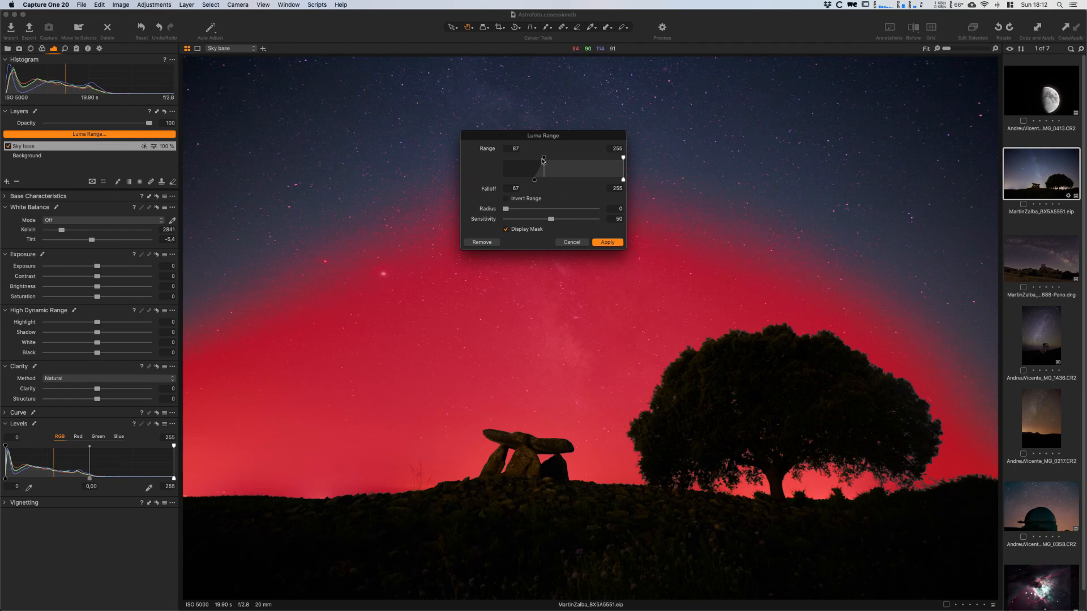
pyautogui.moveTo(543, 158); pyautogui.dragTo(543, 160)
pyautogui.click(527, 184)
pyautogui.moveTo(526, 183); pyautogui.dragTo(518, 182)
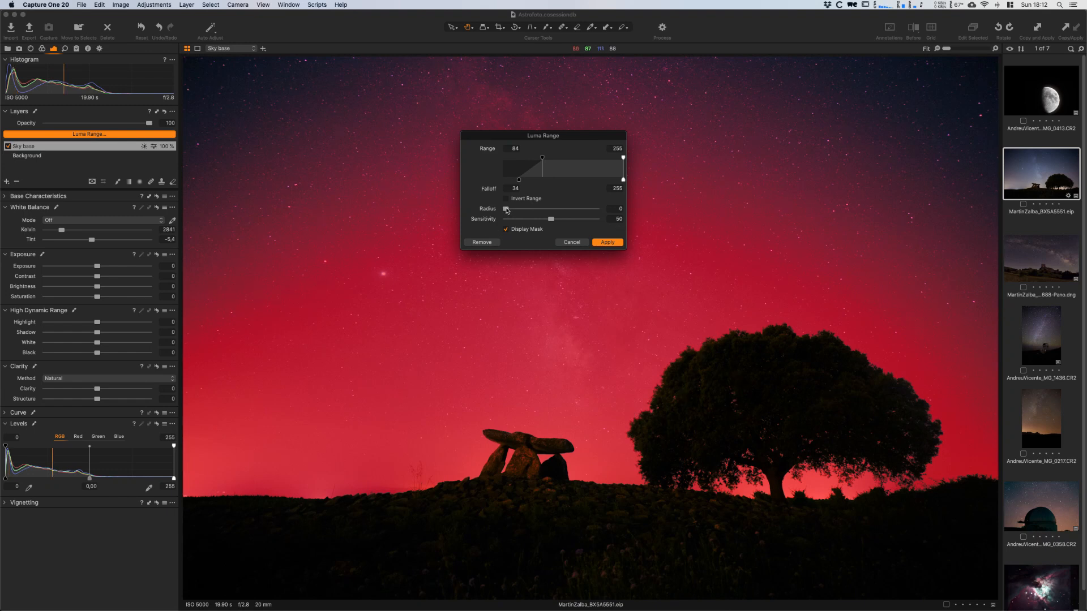
# - Increase the luma range Radius to smooth the Sky base mask and apply the range
pyautogui.moveTo(507, 212); pyautogui.dragTo(561, 212)
pyautogui.click(562, 213)
pyautogui.click(611, 242)
pyautogui.moveTo(613, 244); pyautogui.dragTo(610, 244)
pyautogui.moveTo(592, 210)
pyautogui.mouseDown()
pyautogui.moveTo(563, 211)
pyautogui.moveTo(580, 211)
pyautogui.mouseUp()
pyautogui.click(606, 243)
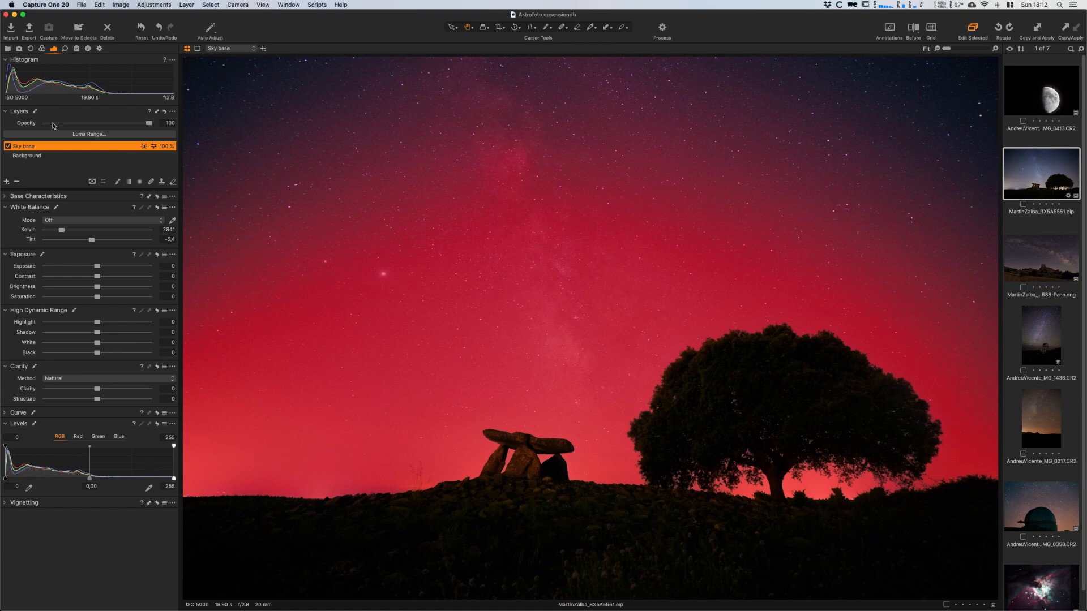
# - Rasterize the Sky base mask and paint the dark upper sky into it with a large, soft, partly transparent brush
pyautogui.rightClick(24, 148)
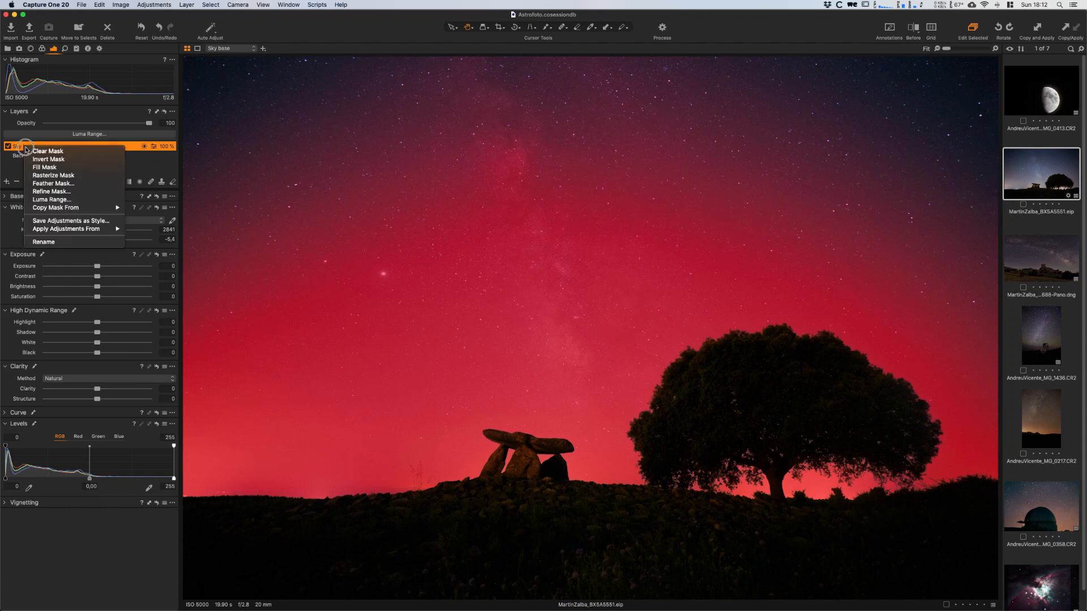
pyautogui.click(65, 175)
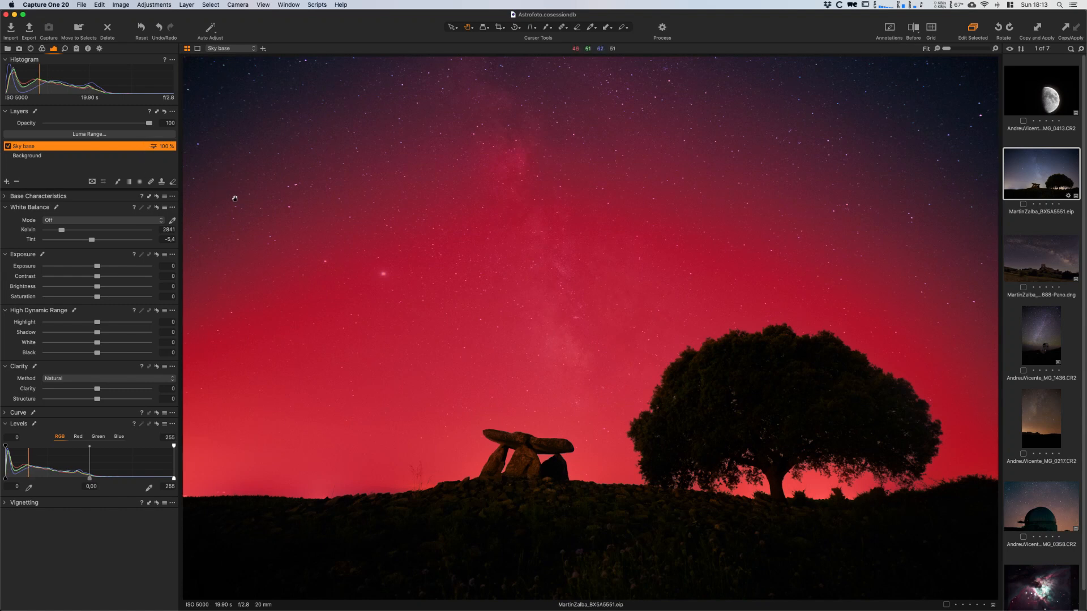
pyautogui.click(117, 182)
pyautogui.rightClick(435, 150)
pyautogui.moveTo(355, 172); pyautogui.dragTo(386, 201)
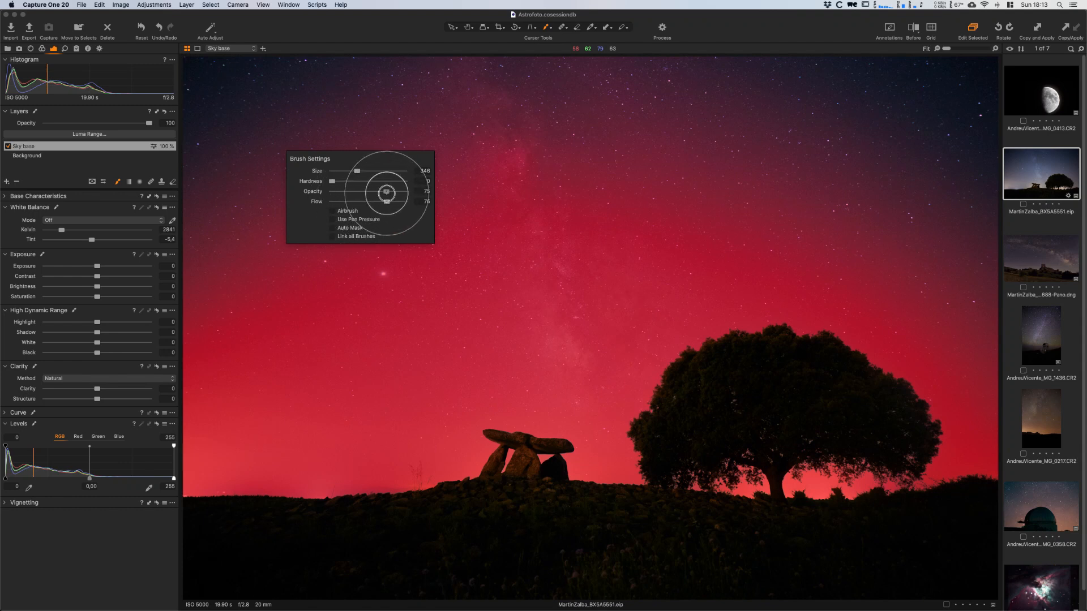
pyautogui.moveTo(376, 84)
pyautogui.mouseDown()
pyautogui.moveTo(349, 81)
pyautogui.moveTo(157, 228)
pyautogui.moveTo(333, 72)
pyautogui.moveTo(177, 110)
pyautogui.mouseUp()
pyautogui.moveTo(187, 52)
pyautogui.mouseDown()
pyautogui.moveTo(221, 116)
pyautogui.moveTo(239, 216)
pyautogui.moveTo(375, 118)
pyautogui.moveTo(171, 242)
pyautogui.moveTo(493, 47)
pyautogui.moveTo(155, 327)
pyautogui.moveTo(346, 186)
pyautogui.moveTo(161, 351)
pyautogui.moveTo(488, 134)
pyautogui.moveTo(667, 93)
pyautogui.moveTo(500, 72)
pyautogui.moveTo(643, 74)
pyautogui.moveTo(450, 85)
pyautogui.moveTo(963, 79)
pyautogui.moveTo(924, 67)
pyautogui.moveTo(618, 68)
pyautogui.moveTo(1012, 89)
pyautogui.moveTo(964, 262)
pyautogui.moveTo(1008, 155)
pyautogui.moveTo(979, 238)
pyautogui.moveTo(991, 358)
pyautogui.moveTo(795, 237)
pyautogui.moveTo(953, 279)
pyautogui.moveTo(917, 193)
pyautogui.moveTo(835, 229)
pyautogui.moveTo(892, 230)
pyautogui.moveTo(853, 283)
pyautogui.moveTo(985, 383)
pyautogui.moveTo(933, 278)
pyautogui.moveTo(947, 151)
pyautogui.moveTo(936, 121)
pyautogui.moveTo(927, 146)
pyautogui.moveTo(798, 207)
pyautogui.moveTo(699, 223)
pyautogui.moveTo(693, 178)
pyautogui.moveTo(875, 125)
pyautogui.moveTo(434, 176)
pyautogui.moveTo(878, 106)
pyautogui.moveTo(527, 143)
pyautogui.moveTo(752, 132)
pyautogui.moveTo(383, 221)
pyautogui.moveTo(819, 206)
pyautogui.moveTo(421, 205)
pyautogui.moveTo(241, 274)
pyautogui.moveTo(140, 372)
pyautogui.moveTo(424, 342)
pyautogui.moveTo(399, 326)
pyautogui.mouseUp()
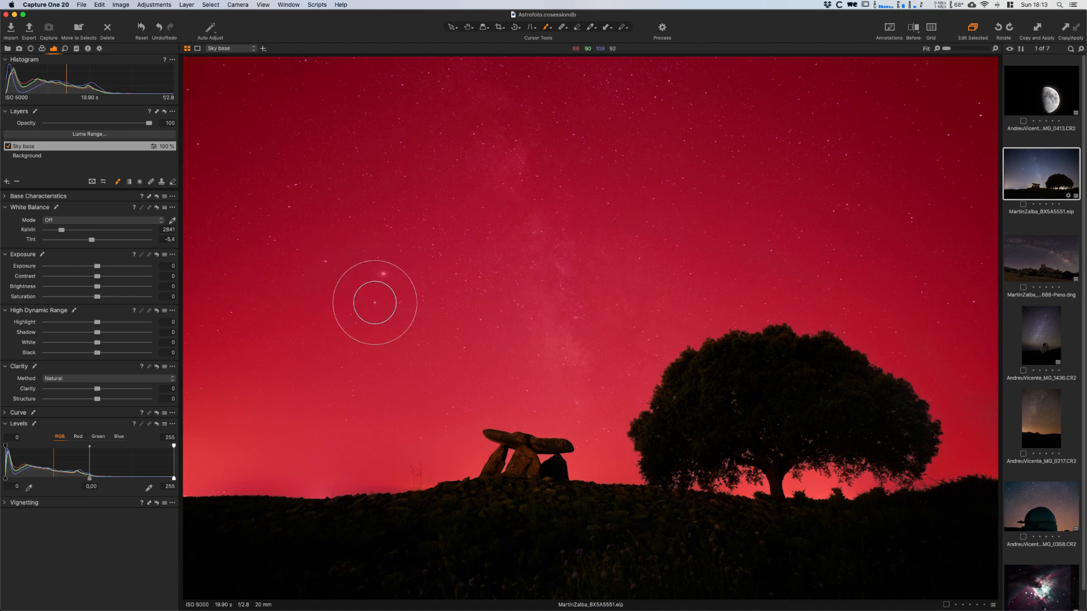
# - Refine the Sky base mask with a high Radius and apply the refinement
pyautogui.rightClick(22, 150)
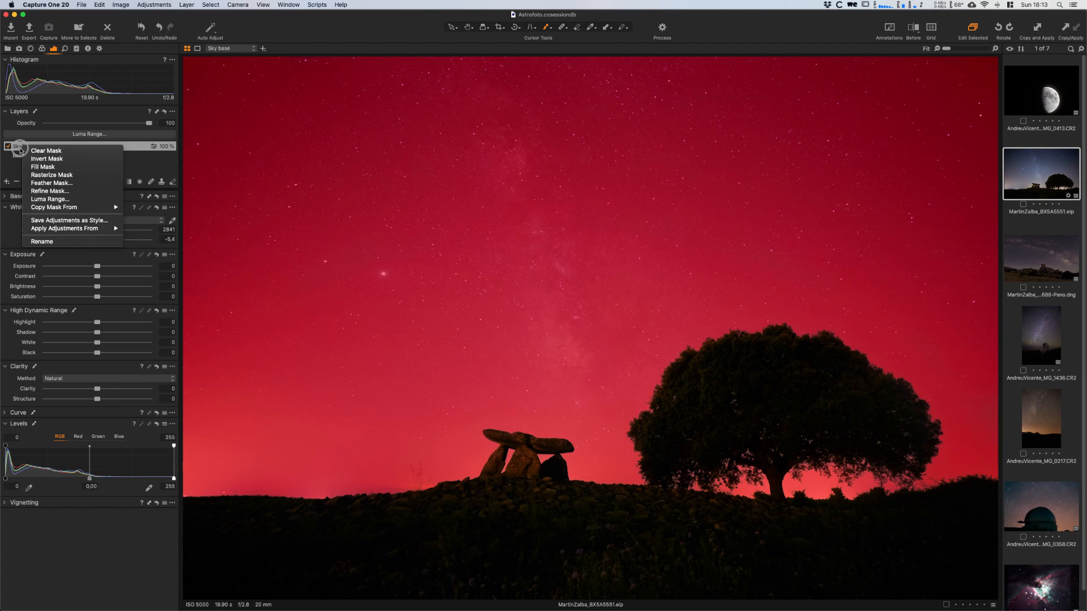
pyautogui.click(47, 191)
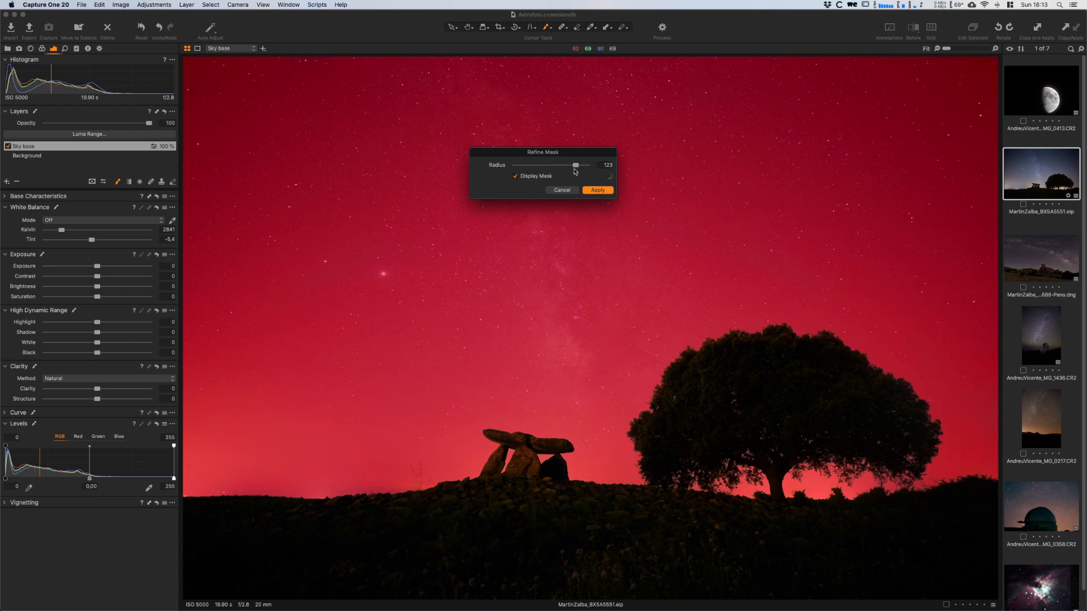
pyautogui.moveTo(573, 165); pyautogui.dragTo(564, 168)
pyautogui.click(597, 190)
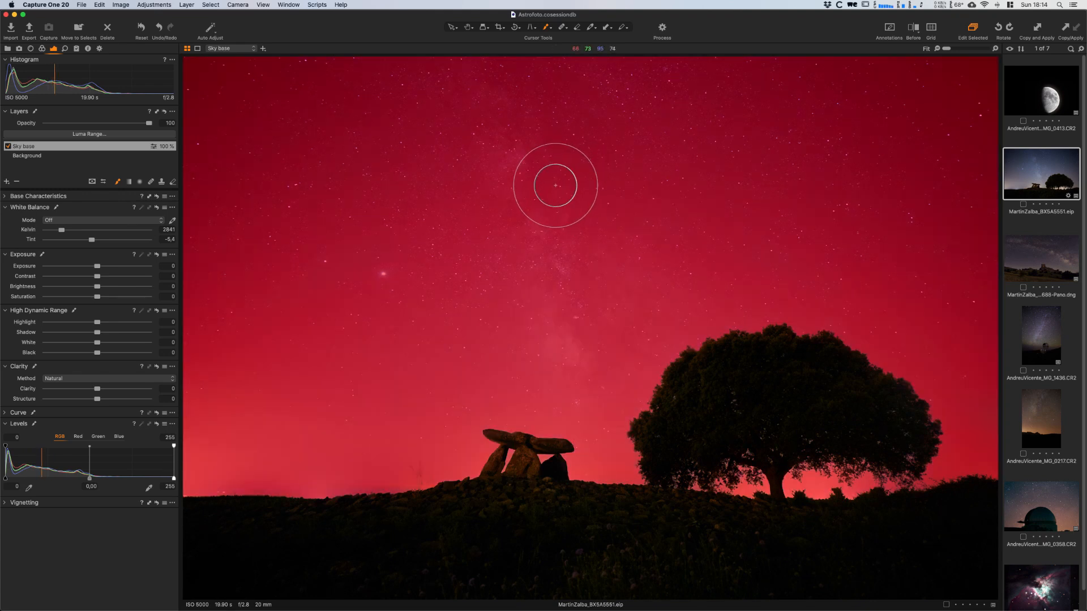
# - Display the Sky base mask in grayscale and set the eraser's Opacity and Flow to 100
pyautogui.press('m')
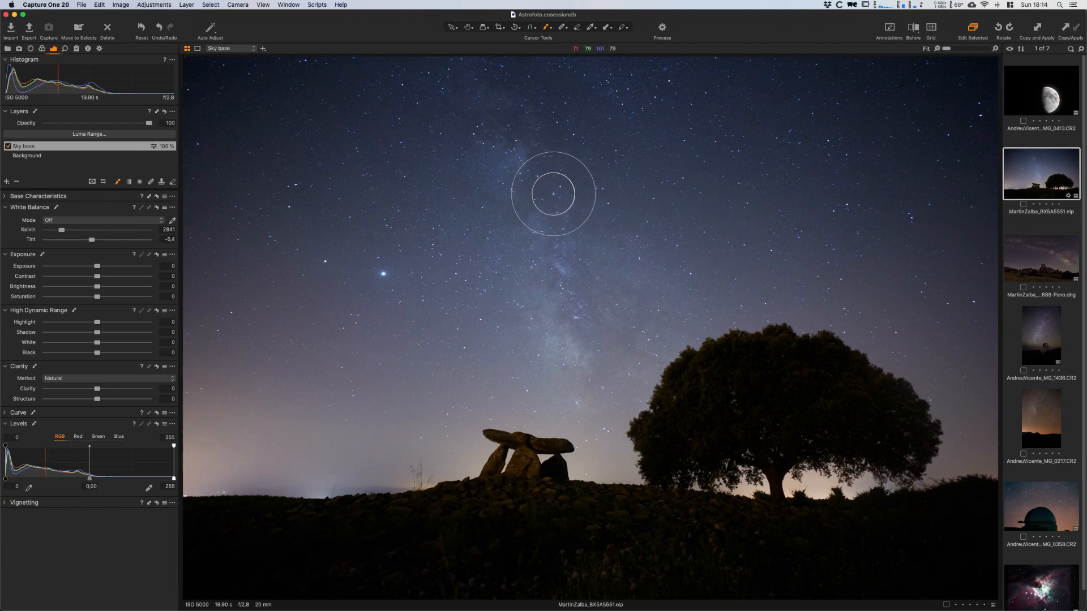
pyautogui.press('m')
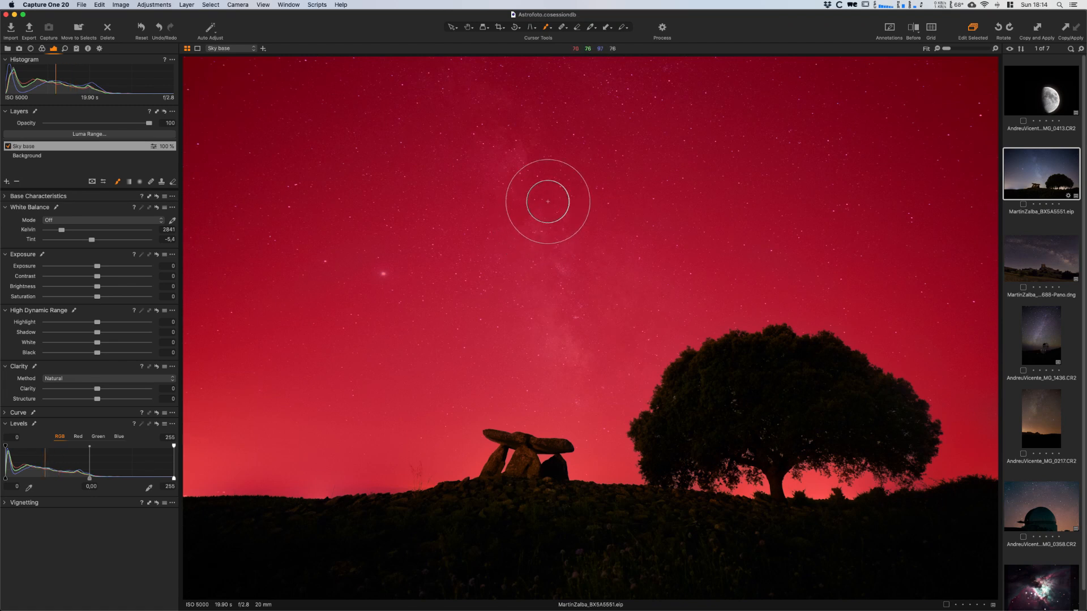
pyautogui.hotkey('alt', 'm')
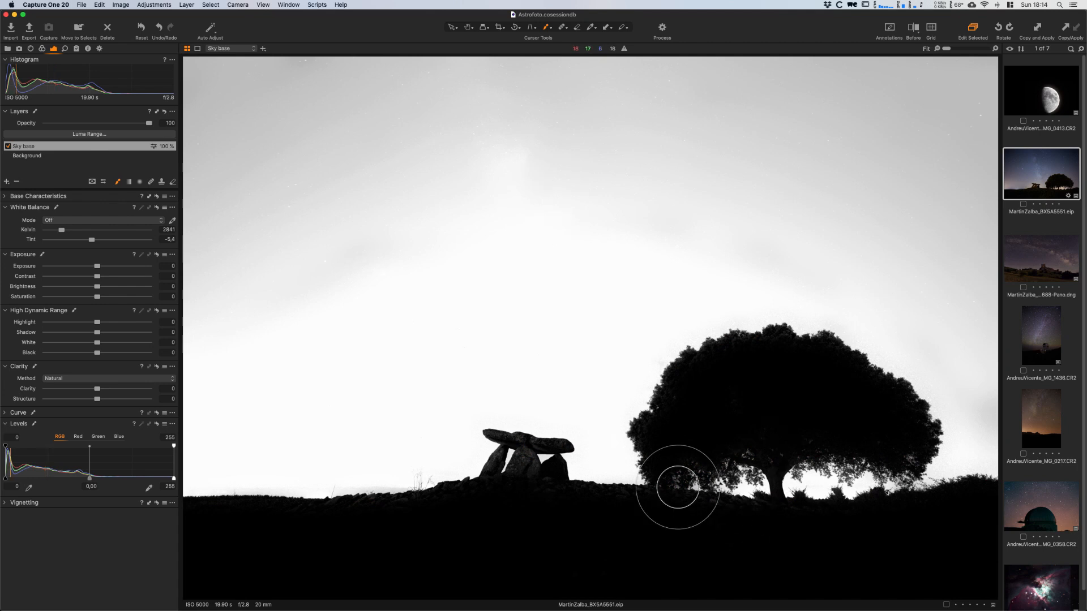
pyautogui.press('e')
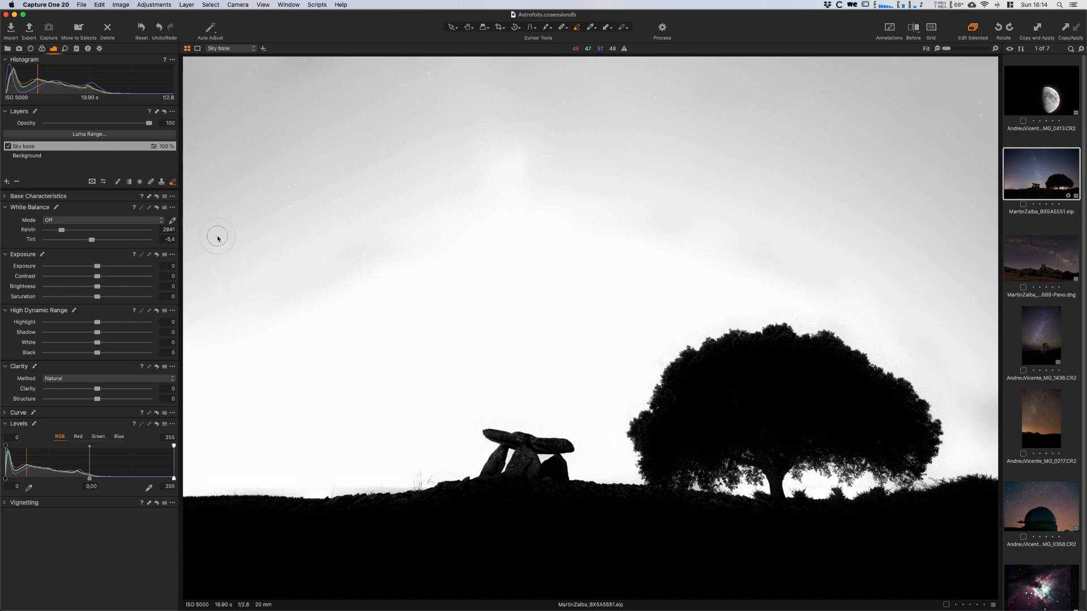
pyautogui.rightClick(540, 518)
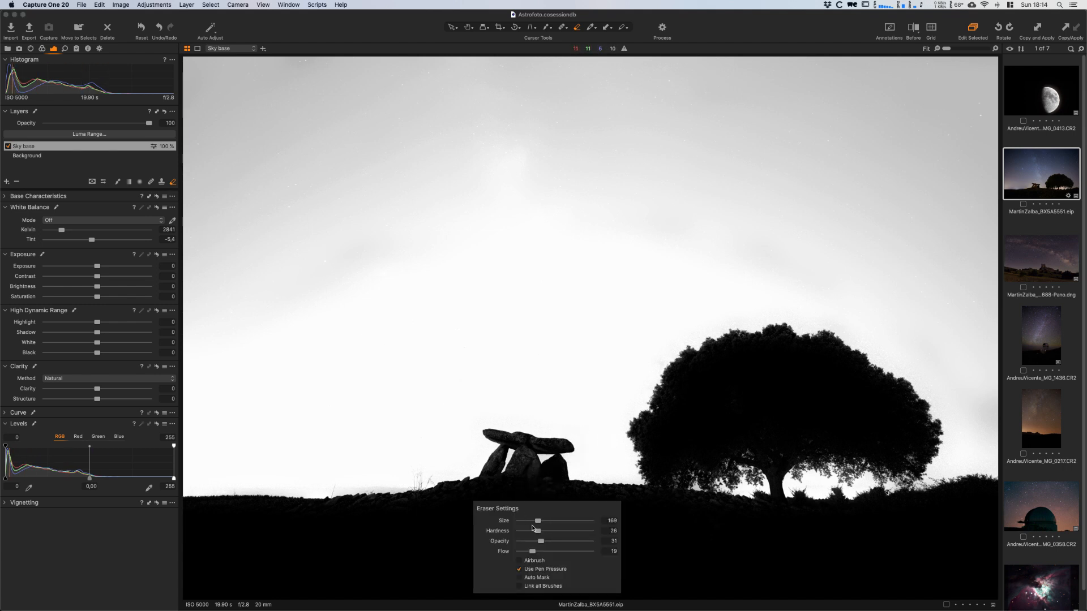
pyautogui.moveTo(542, 542); pyautogui.dragTo(610, 546)
pyautogui.moveTo(545, 552); pyautogui.dragTo(623, 559)
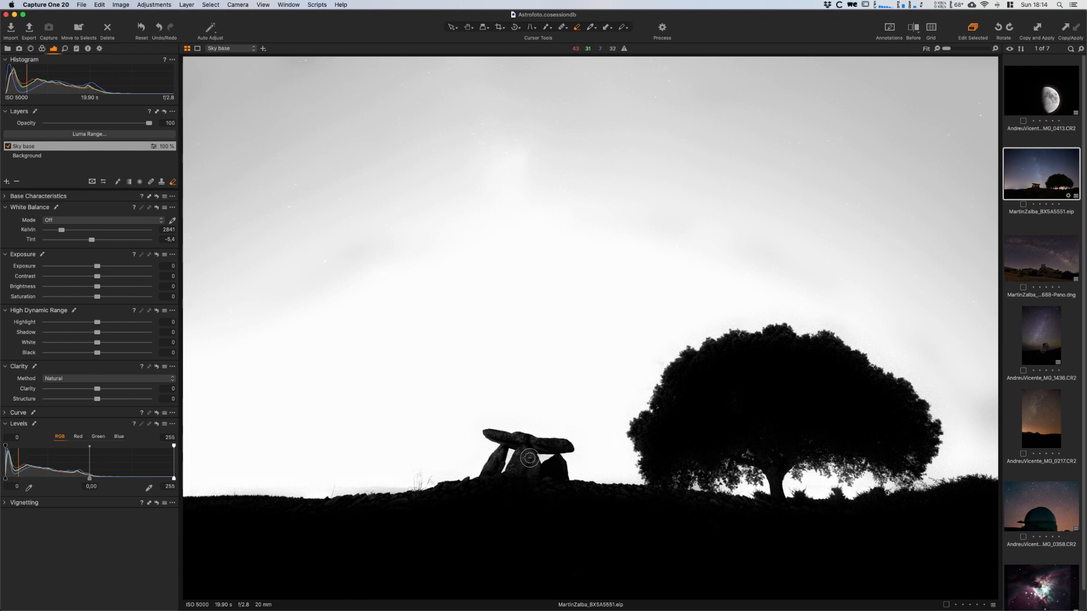
# - Erase the Sky base mask from the dolmen stones and the ground along the horizon, and hide the mask display
pyautogui.moveTo(512, 477)
pyautogui.mouseDown()
pyautogui.moveTo(523, 457)
pyautogui.moveTo(533, 475)
pyautogui.moveTo(529, 460)
pyautogui.moveTo(497, 437)
pyautogui.moveTo(559, 446)
pyautogui.moveTo(516, 463)
pyautogui.moveTo(467, 453)
pyautogui.moveTo(500, 453)
pyautogui.moveTo(487, 477)
pyautogui.moveTo(500, 454)
pyautogui.moveTo(475, 487)
pyautogui.moveTo(366, 506)
pyautogui.mouseUp()
pyautogui.rightClick(472, 456)
pyautogui.moveTo(682, 501)
pyautogui.mouseDown()
pyautogui.moveTo(766, 506)
pyautogui.moveTo(693, 499)
pyautogui.mouseUp()
pyautogui.click(803, 512)
pyautogui.moveTo(574, 490)
pyautogui.mouseDown()
pyautogui.moveTo(549, 488)
pyautogui.moveTo(637, 493)
pyautogui.moveTo(630, 488)
pyautogui.moveTo(633, 570)
pyautogui.mouseUp()
pyautogui.moveTo(530, 456); pyautogui.dragTo(502, 565)
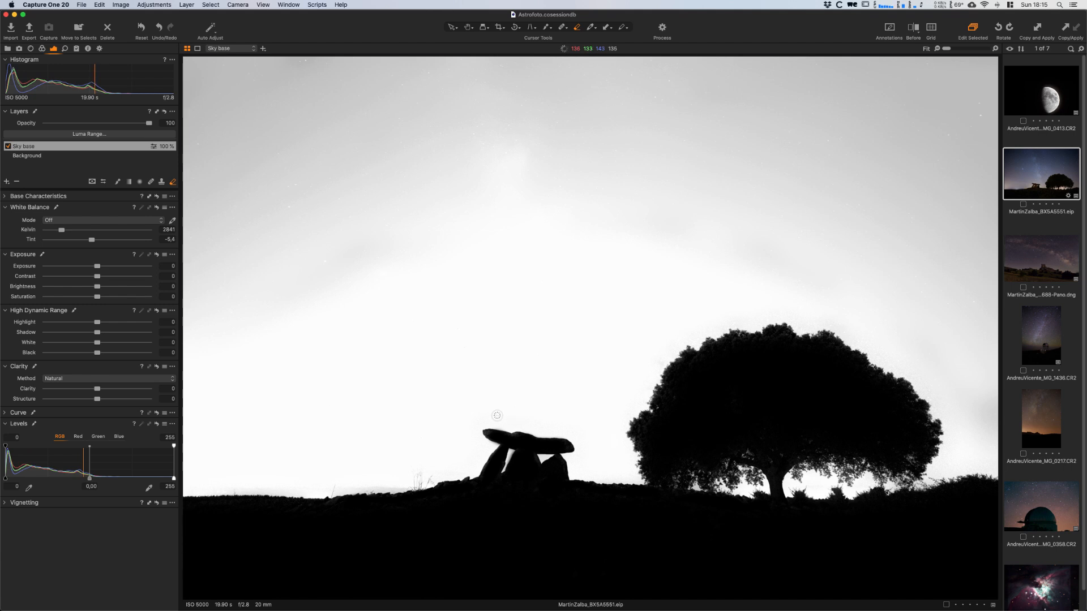
pyautogui.hotkey('alt', 'm')
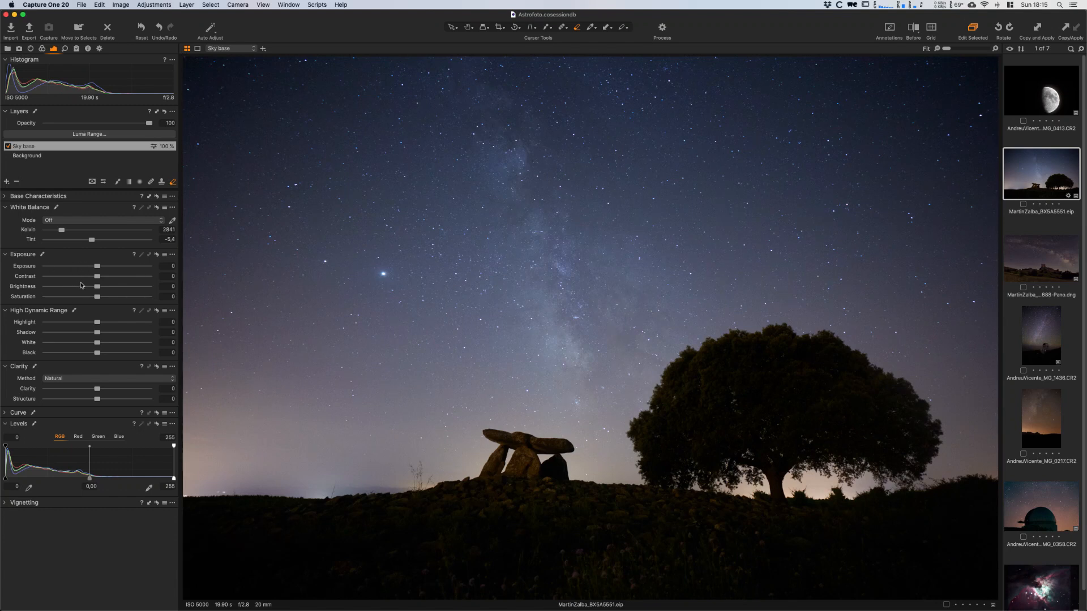
# - Set the Sky base layer's Highlight and White to 100 and its Clarity to 60
pyautogui.moveTo(96, 326); pyautogui.dragTo(160, 342)
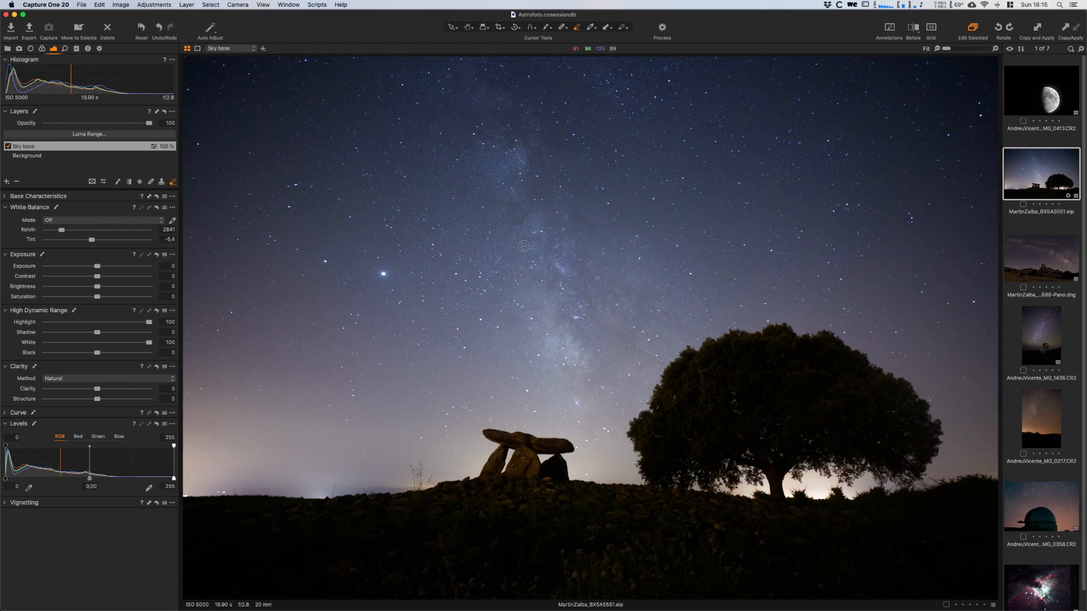
pyautogui.moveTo(97, 390); pyautogui.dragTo(121, 390)
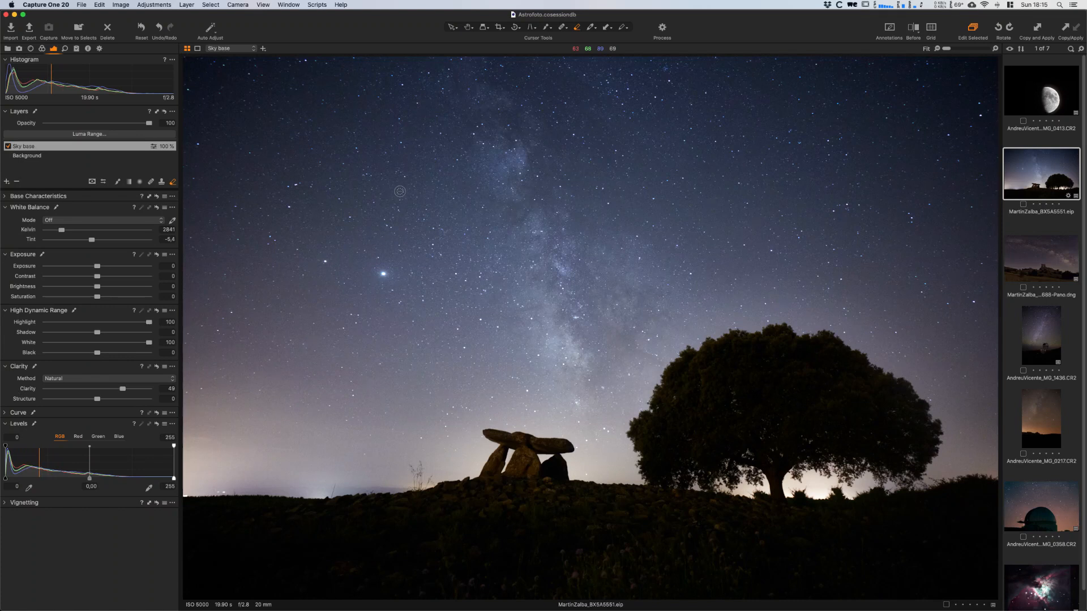
pyautogui.moveTo(123, 390)
pyautogui.mouseDown()
pyautogui.moveTo(135, 389)
pyautogui.moveTo(130, 398)
pyautogui.mouseUp()
# - Shape the Luma curve of the Sky base layer into an S, lowering the dark tones and raising the midtones
pyautogui.click(5, 416)
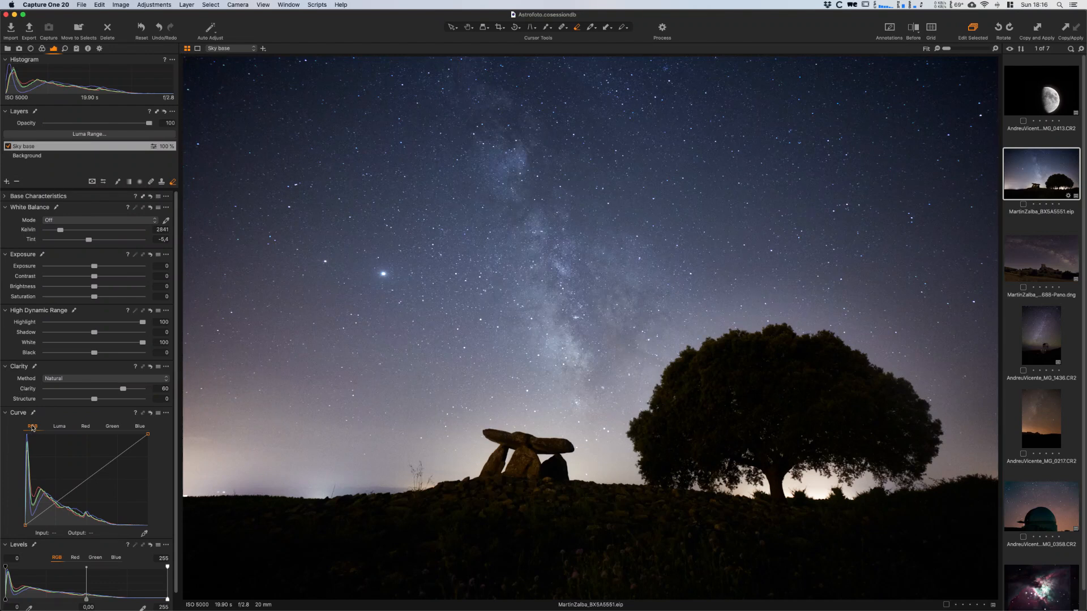
pyautogui.click(68, 428)
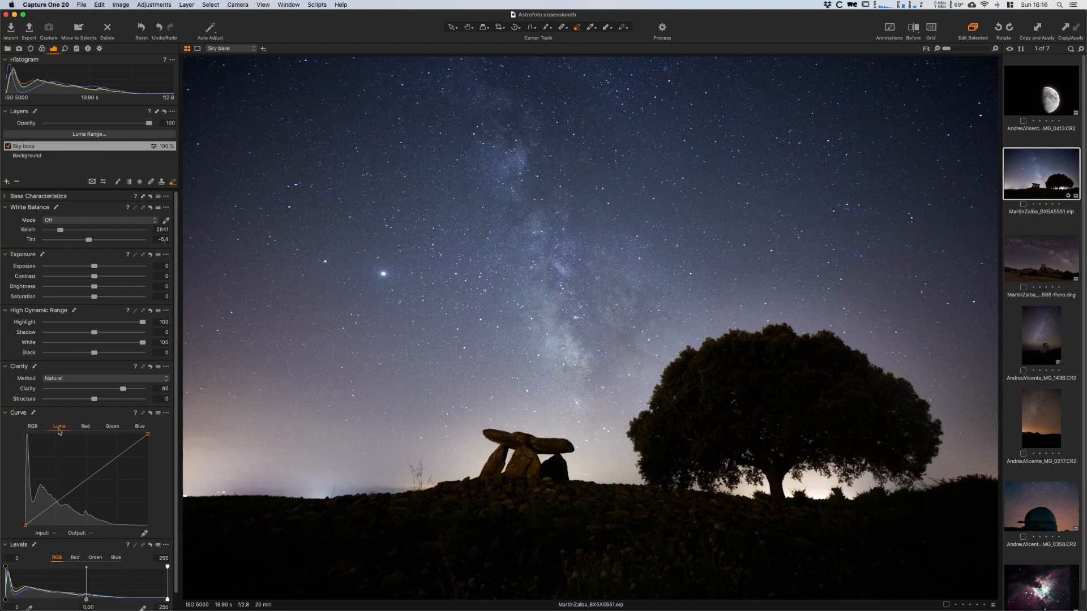
pyautogui.moveTo(60, 503)
pyautogui.mouseDown()
pyautogui.moveTo(95, 466)
pyautogui.moveTo(60, 510)
pyautogui.moveTo(50, 502)
pyautogui.moveTo(57, 509)
pyautogui.mouseUp()
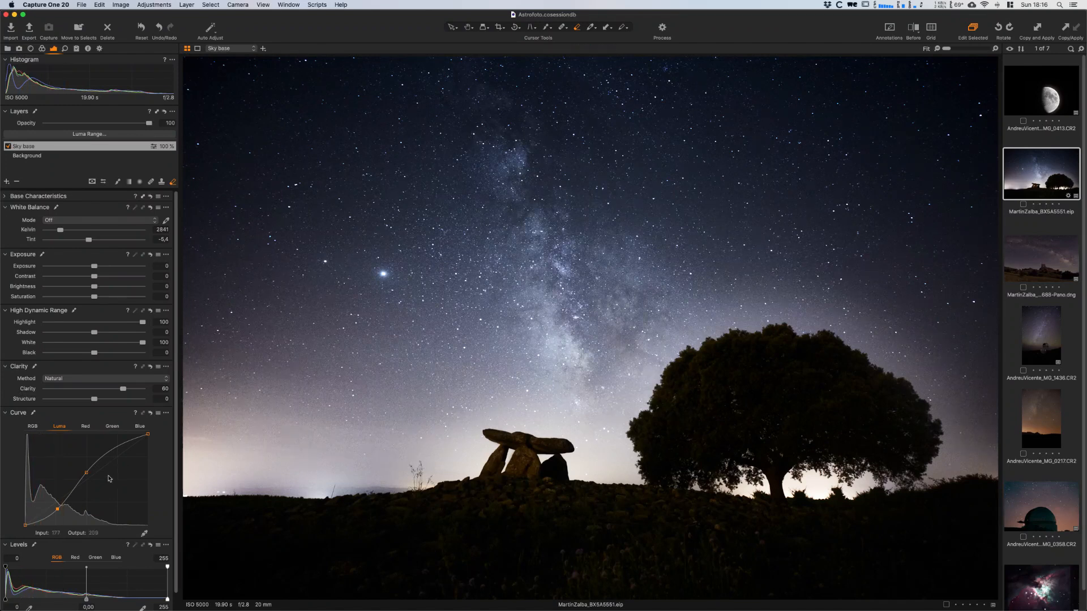
pyautogui.moveTo(55, 512); pyautogui.dragTo(53, 512)
pyautogui.click(85, 472)
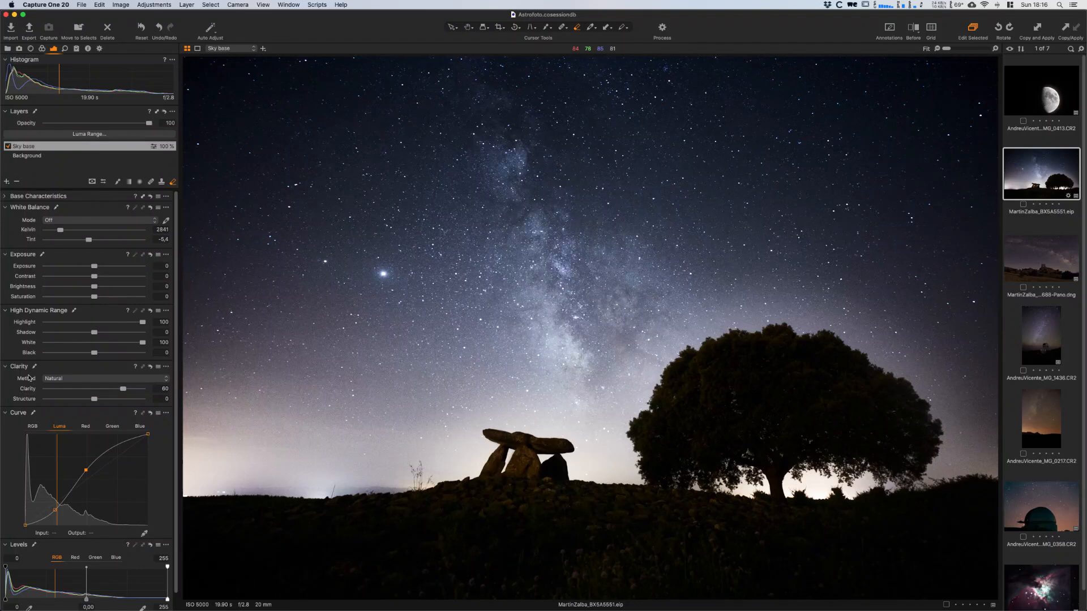
# - Compare the Clarity methods on the Sky base layer and choose Classic with Clarity at 40
pyautogui.moveTo(120, 389)
pyautogui.mouseDown()
pyautogui.moveTo(97, 390)
pyautogui.moveTo(115, 390)
pyautogui.mouseUp()
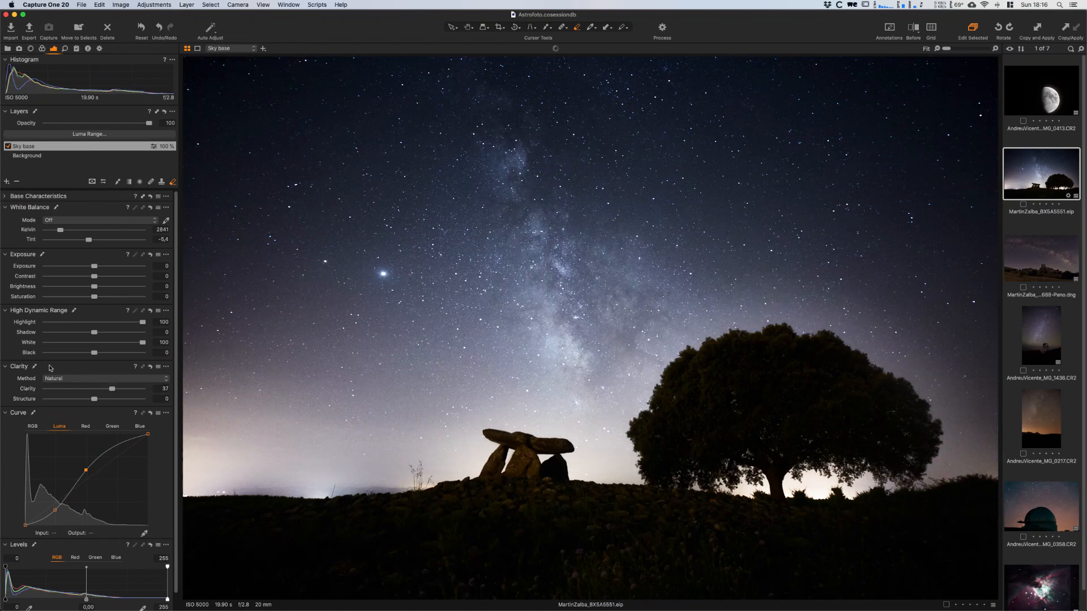
pyautogui.click(114, 380)
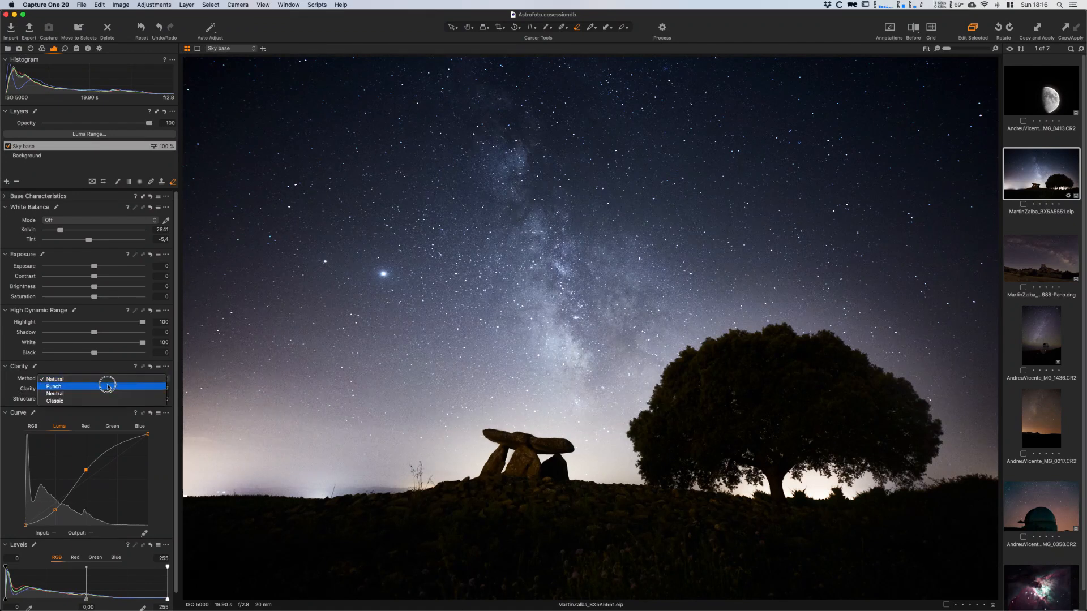
pyautogui.click(105, 386)
pyautogui.click(104, 383)
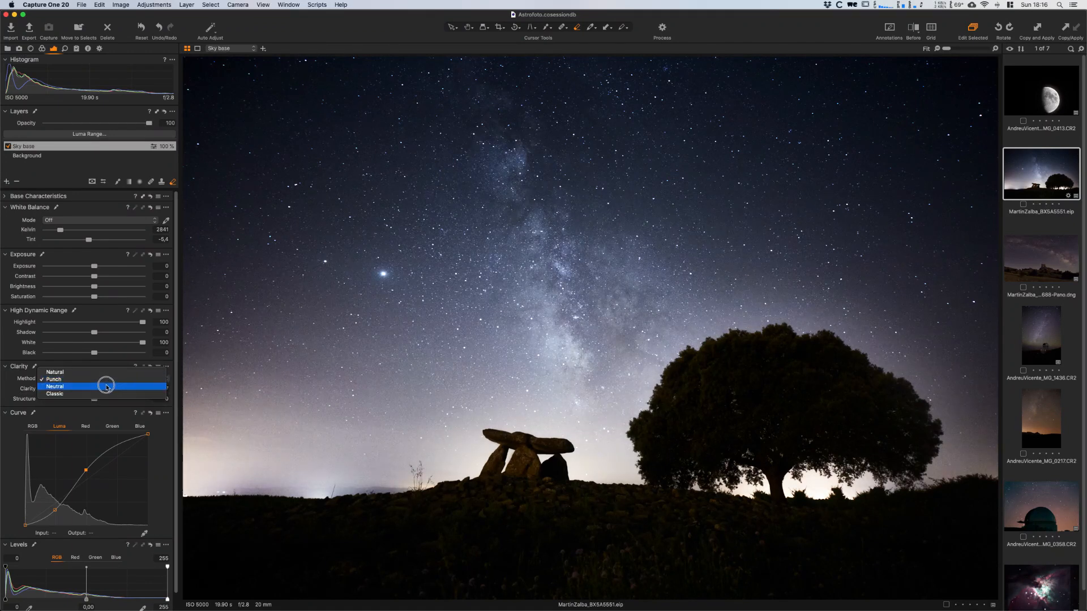
pyautogui.click(106, 387)
pyautogui.click(104, 380)
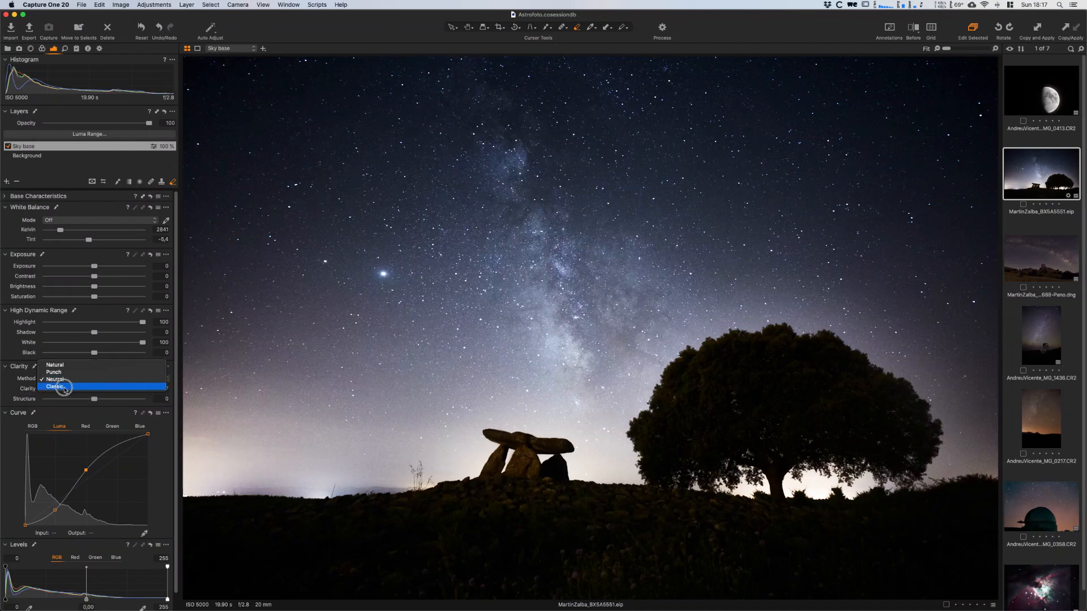
pyautogui.click(56, 388)
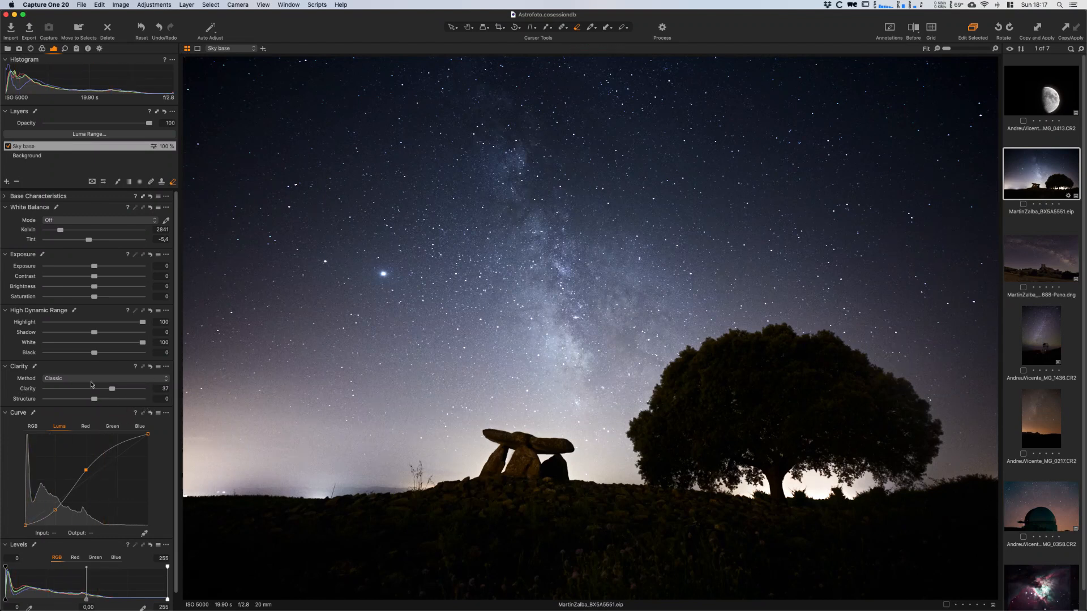
pyautogui.moveTo(114, 391); pyautogui.dragTo(115, 390)
# - Set Shadow to -4 and Black to -2, and compare the photo with the Sky base layer off and on
pyautogui.click(154, 334)
pyautogui.write('-3')
pyautogui.click(162, 352)
pyautogui.write('-2')
pyautogui.press('Return')
pyautogui.click(8, 147)
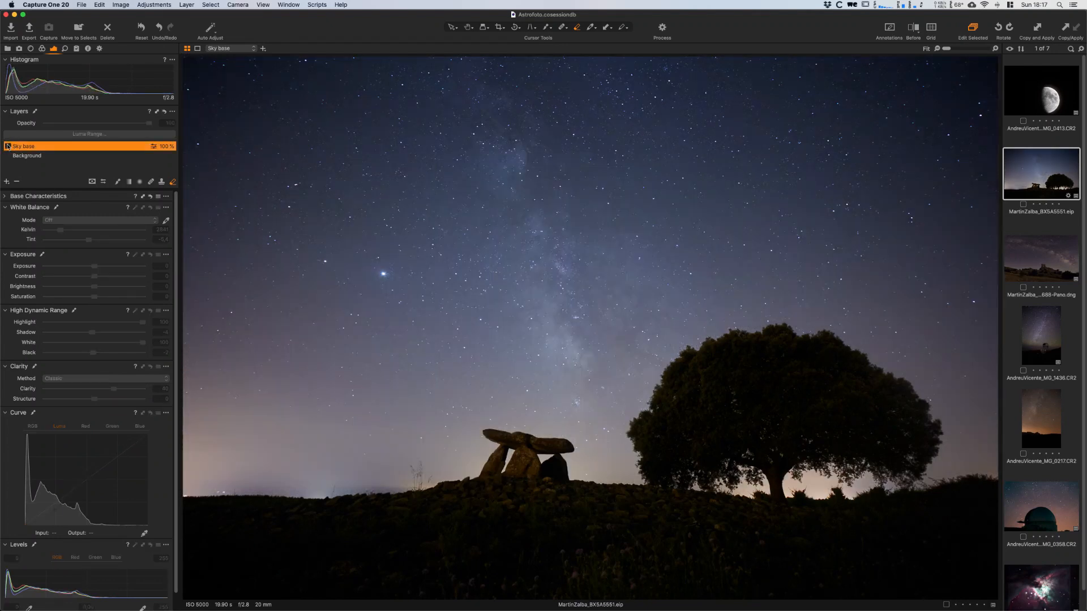
pyautogui.click(8, 146)
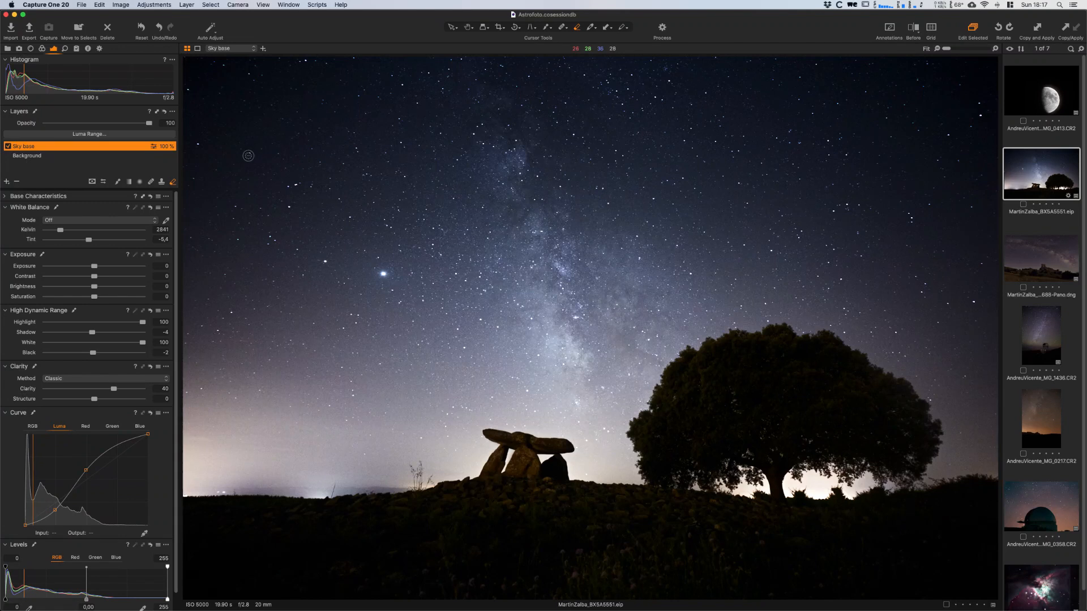
# - Show the Sky base mask and set the eraser to Size 700, Hardness 0 and a reduced Opacity
pyautogui.press('m')
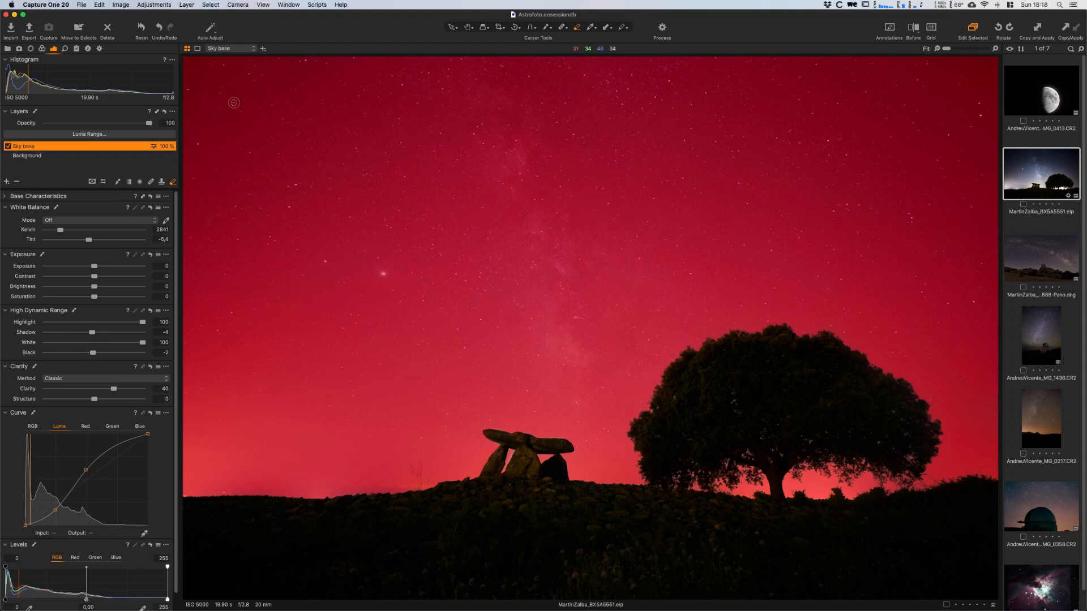
pyautogui.click(172, 181)
pyautogui.rightClick(290, 170)
pyautogui.moveTo(292, 161)
pyautogui.mouseDown()
pyautogui.moveTo(311, 158)
pyautogui.moveTo(266, 169)
pyautogui.mouseUp()
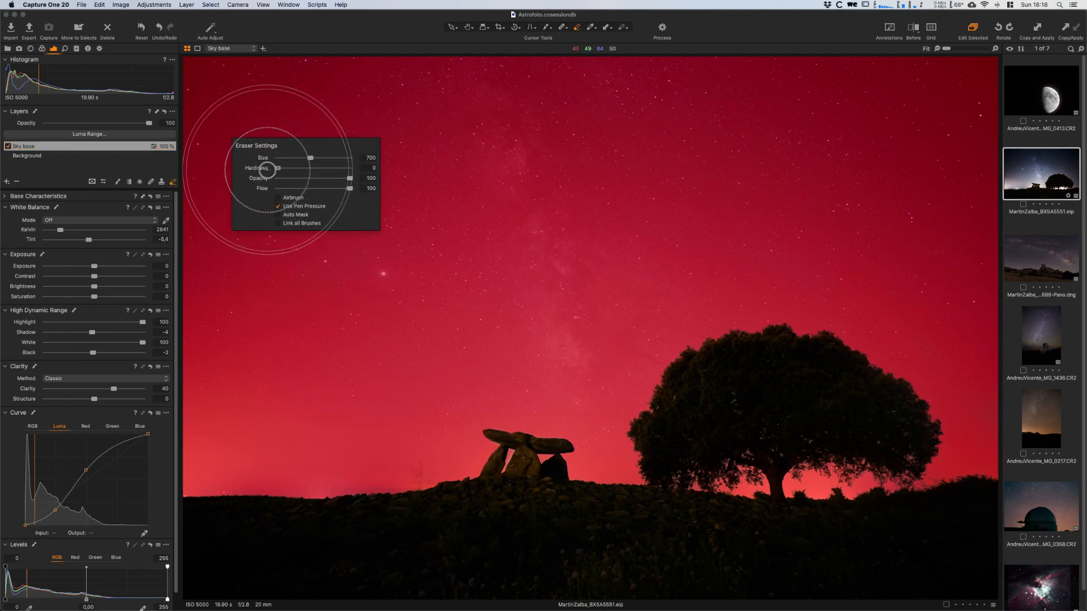
pyautogui.moveTo(349, 179)
pyautogui.mouseDown()
pyautogui.moveTo(289, 188)
pyautogui.moveTo(298, 180)
pyautogui.mouseUp()
pyautogui.click(341, 138)
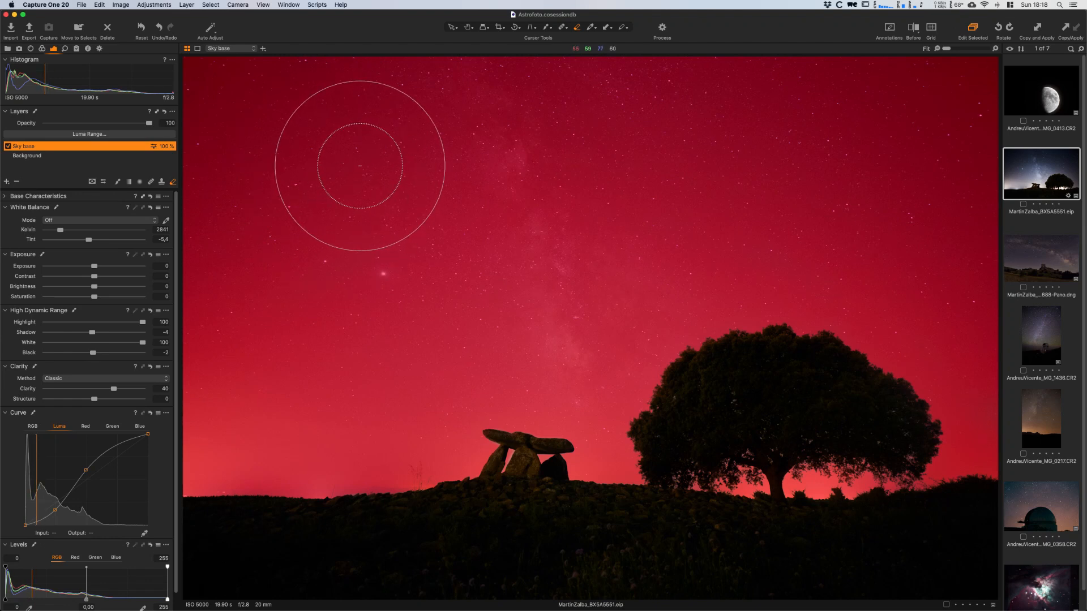
# - Hide the mask display and softly erase the Sky base effect from the dark upper corners of the sky
pyautogui.press('m')
pyautogui.moveTo(277, 73)
pyautogui.mouseDown()
pyautogui.moveTo(192, 135)
pyautogui.moveTo(286, 72)
pyautogui.moveTo(232, 76)
pyautogui.moveTo(255, 85)
pyautogui.moveTo(175, 294)
pyautogui.moveTo(235, 142)
pyautogui.moveTo(313, 77)
pyautogui.moveTo(196, 75)
pyautogui.moveTo(194, 244)
pyautogui.moveTo(271, 171)
pyautogui.mouseUp()
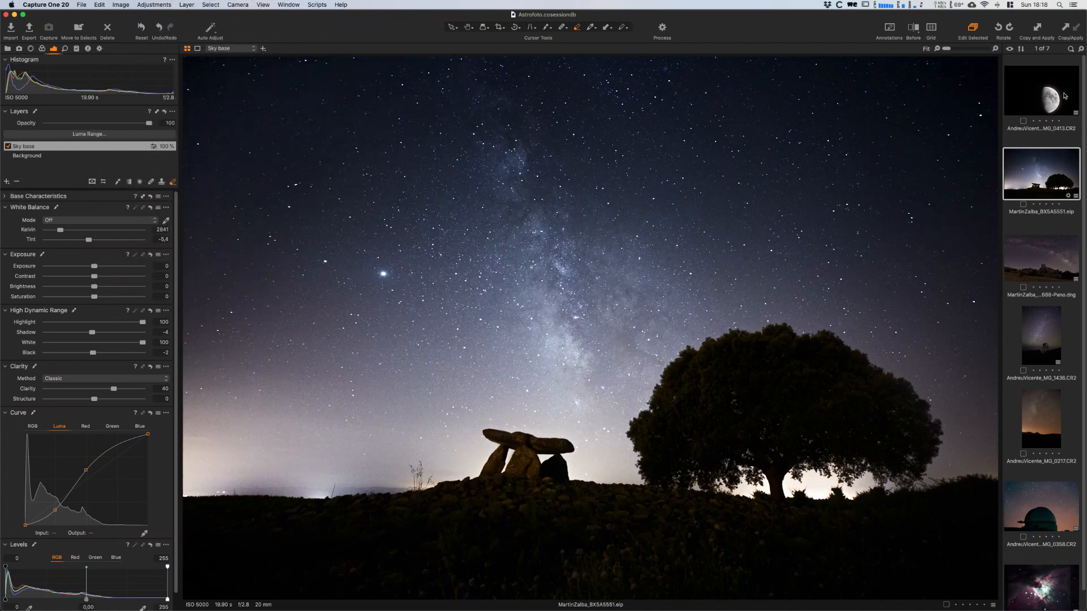
pyautogui.moveTo(883, 81)
pyautogui.mouseDown()
pyautogui.moveTo(976, 151)
pyautogui.moveTo(818, 96)
pyautogui.moveTo(990, 262)
pyautogui.moveTo(907, 92)
pyautogui.mouseUp()
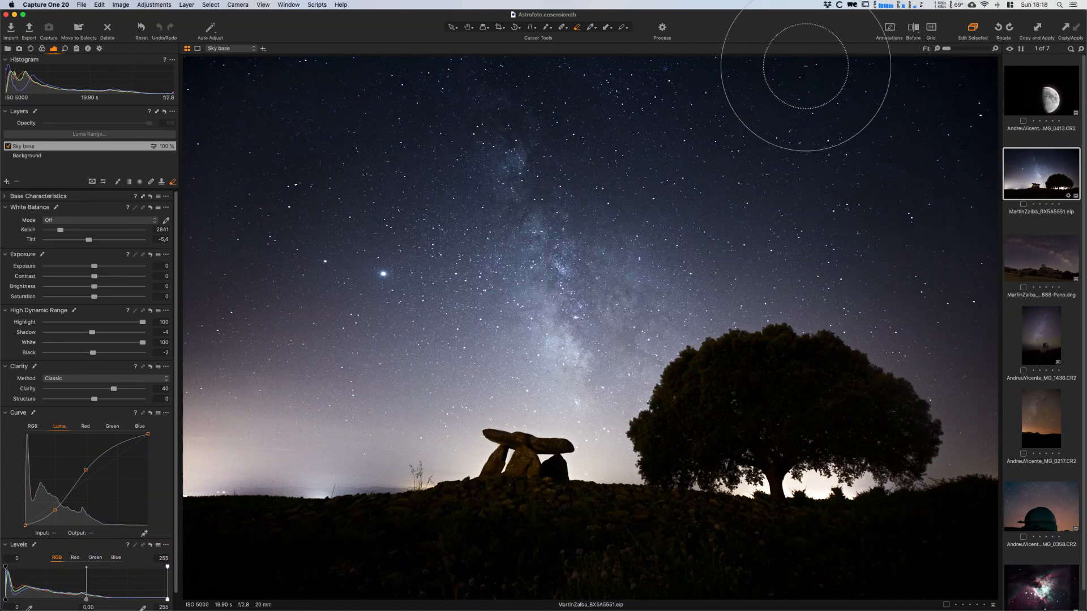
pyautogui.moveTo(978, 85)
pyautogui.mouseDown()
pyautogui.moveTo(999, 125)
pyautogui.moveTo(986, 95)
pyautogui.mouseUp()
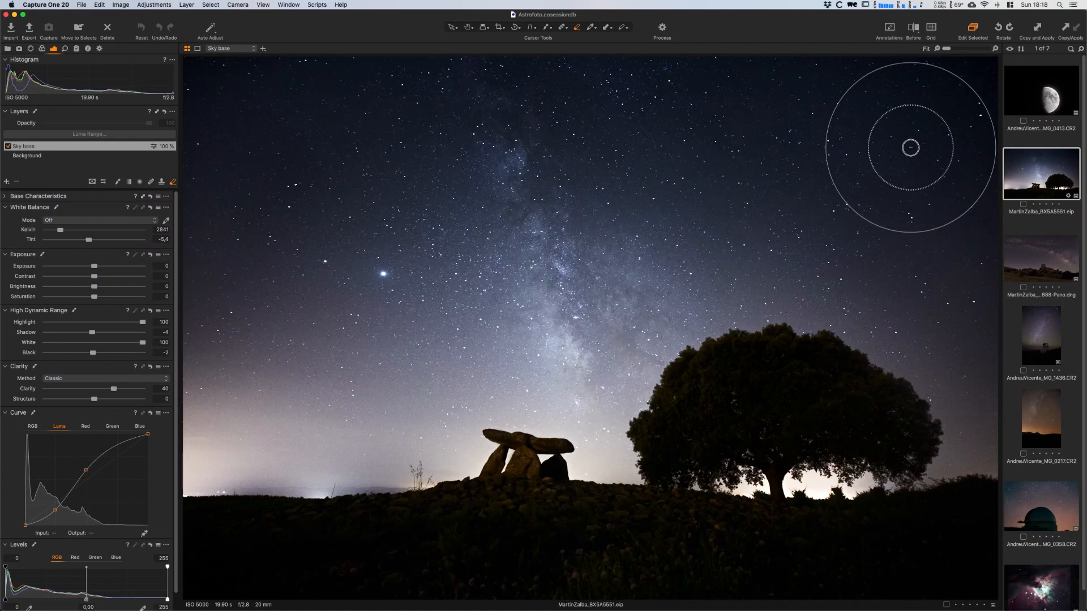
pyautogui.moveTo(788, 90)
pyautogui.mouseDown()
pyautogui.moveTo(838, 140)
pyautogui.moveTo(987, 253)
pyautogui.mouseUp()
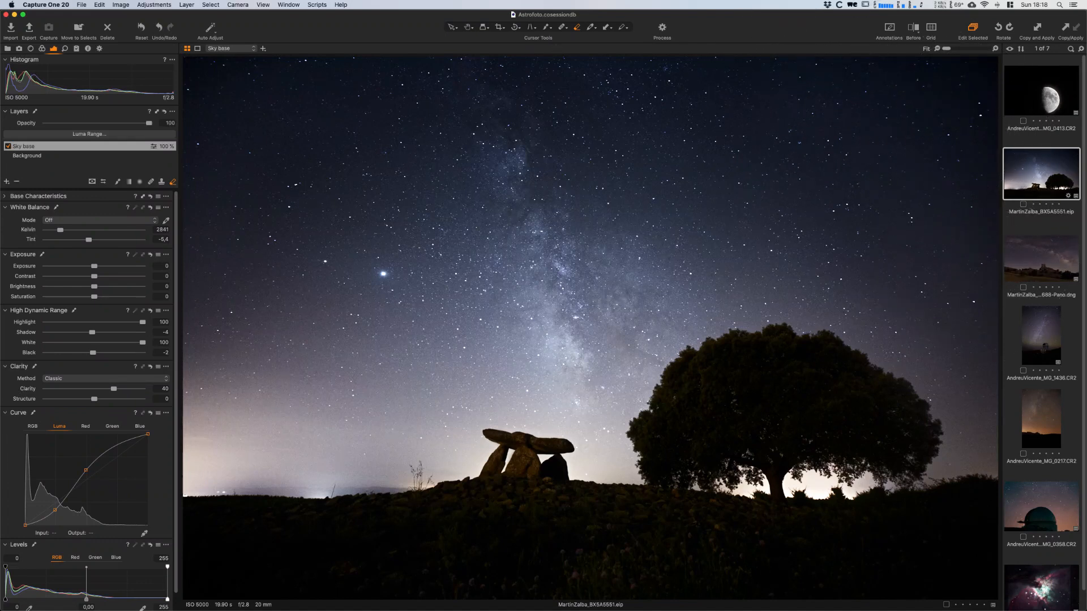
# - Softly erase more of the Sky base effect from the dark upper corners and outer edges of the sky
pyautogui.moveTo(899, 113)
pyautogui.mouseDown()
pyautogui.moveTo(944, 107)
pyautogui.moveTo(987, 74)
pyautogui.moveTo(983, 167)
pyautogui.mouseUp()
pyautogui.moveTo(354, 77)
pyautogui.mouseDown()
pyautogui.moveTo(397, 68)
pyautogui.moveTo(201, 74)
pyautogui.moveTo(173, 267)
pyautogui.mouseUp()
pyautogui.moveTo(189, 206)
pyautogui.mouseDown()
pyautogui.moveTo(185, 293)
pyautogui.moveTo(190, 80)
pyautogui.moveTo(216, 150)
pyautogui.mouseUp()
pyautogui.rightClick(331, 187)
# - Compare the photo with the Sky base layer off and on, and check the layer's erased mask areas
pyautogui.click(8, 147)
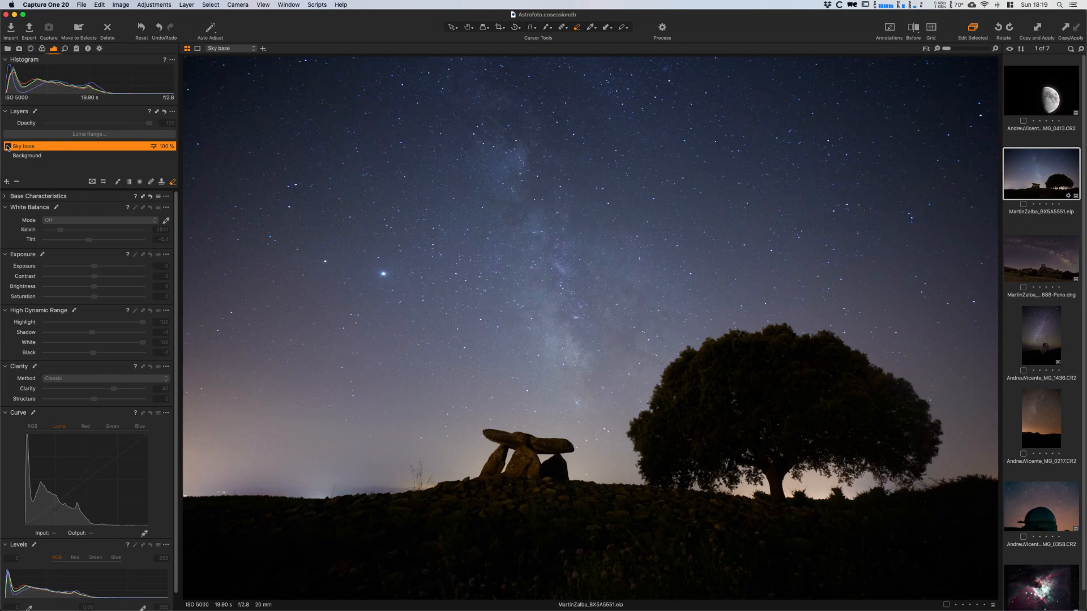
pyautogui.click(8, 147)
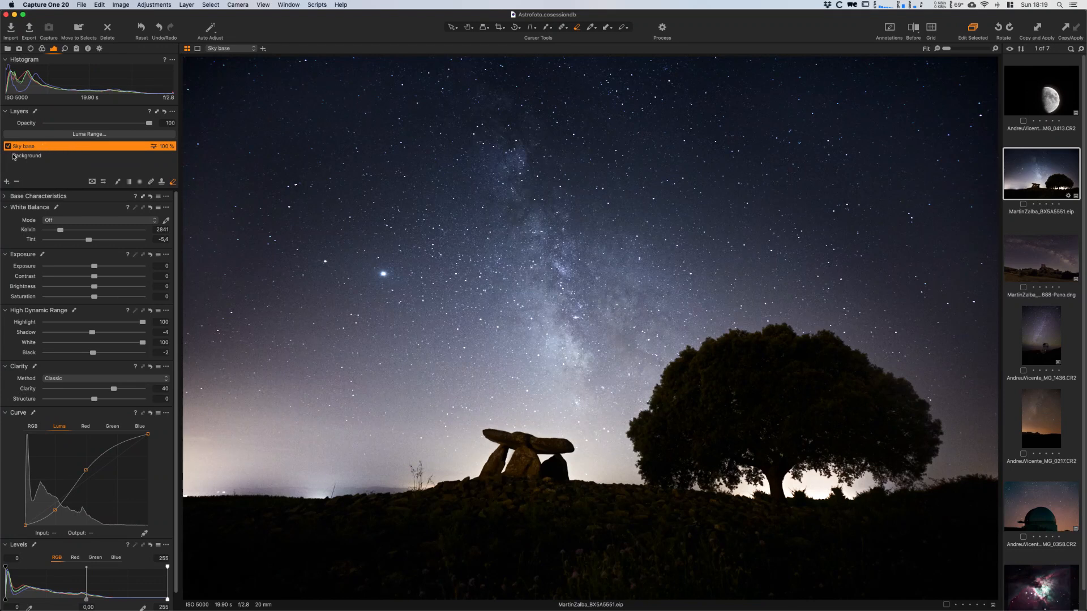
pyautogui.press('m')
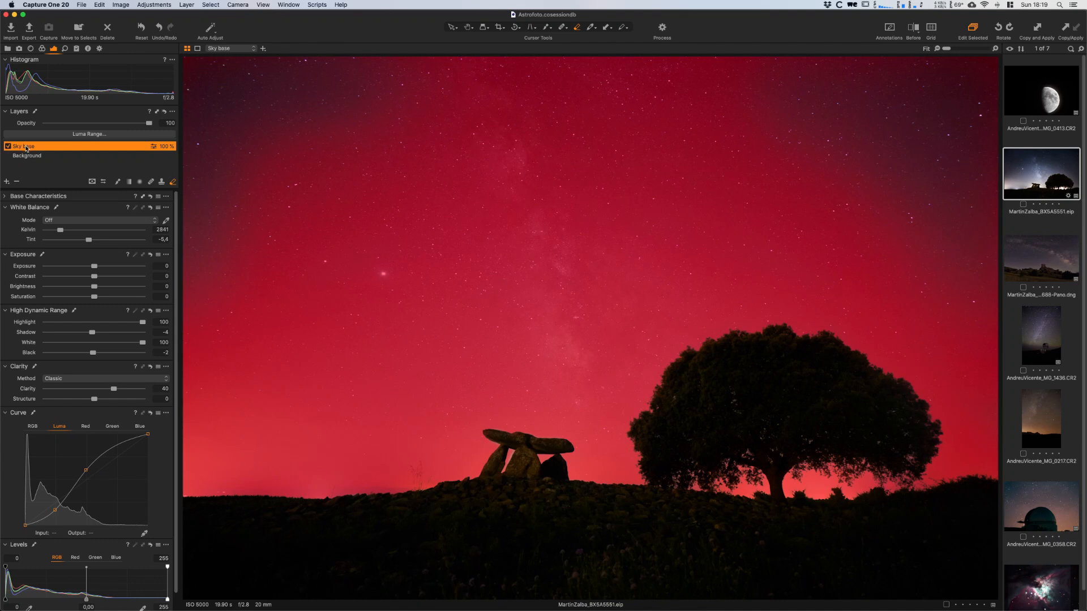
pyautogui.press('m')
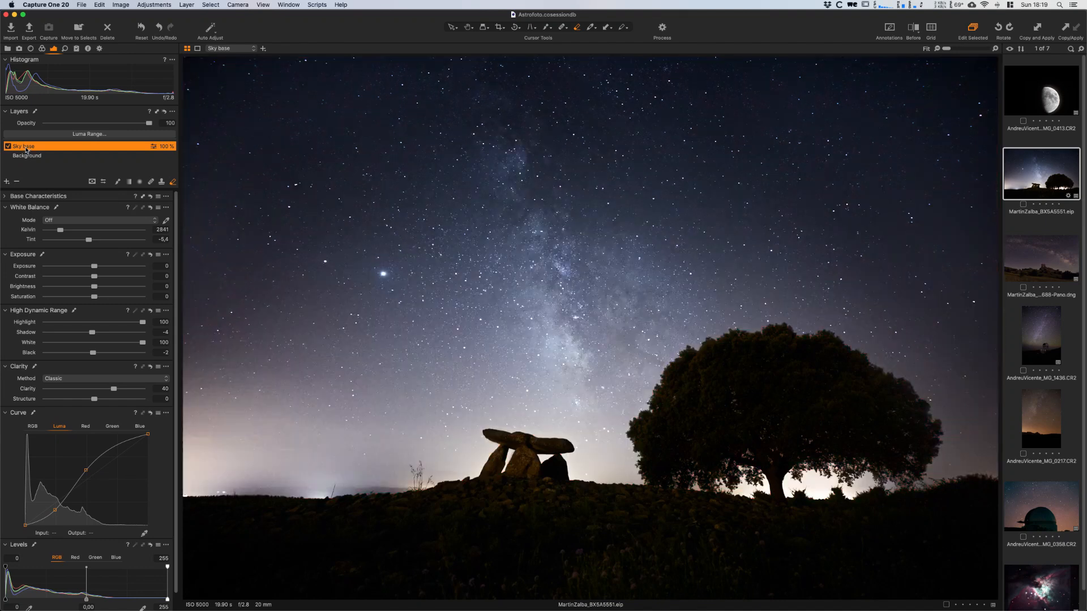
# - Add a new empty adjustment layer and name it Foreground
pyautogui.click(6, 182)
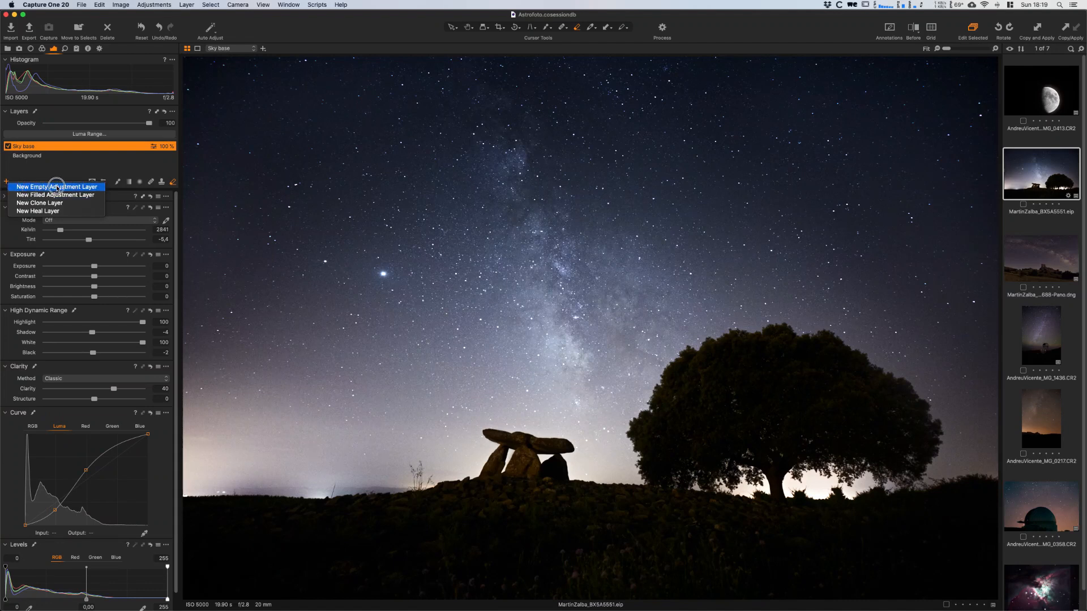
pyautogui.click(57, 187)
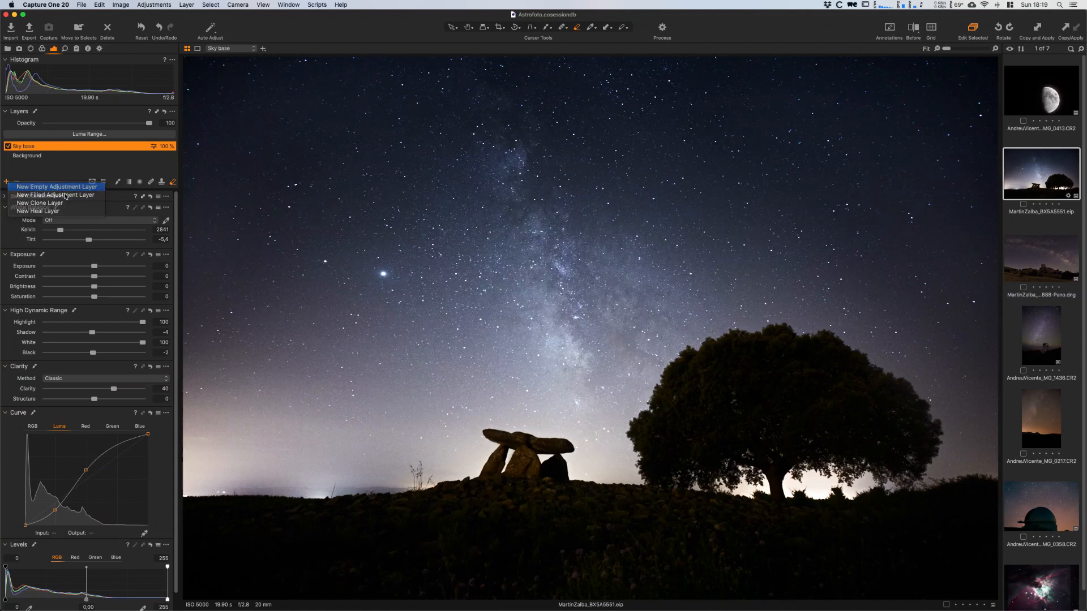
pyautogui.doubleClick(40, 149)
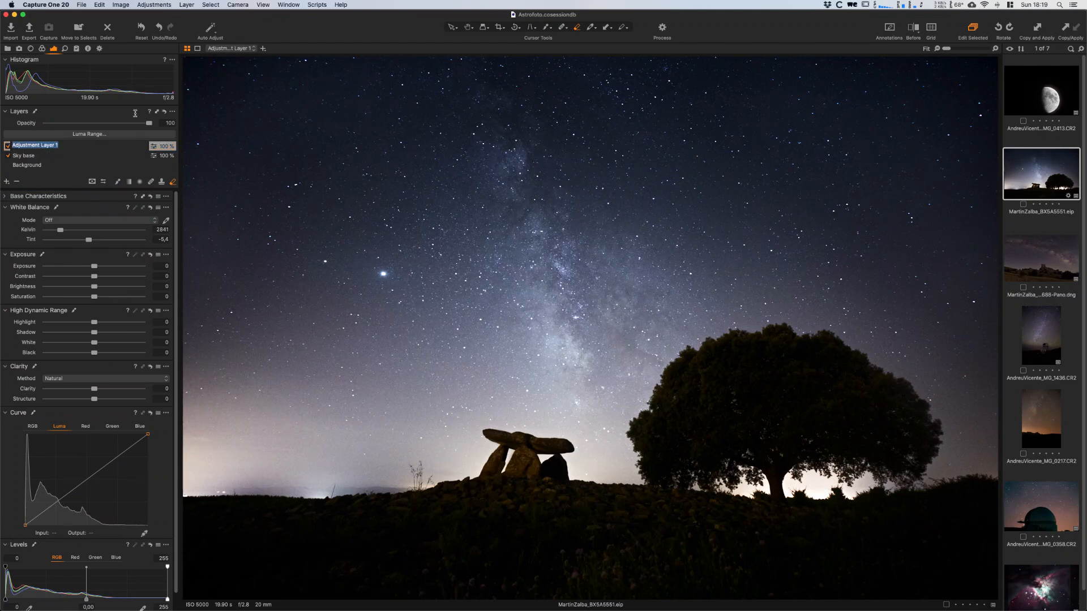
pyautogui.write('Foreground')
pyautogui.press('Return')
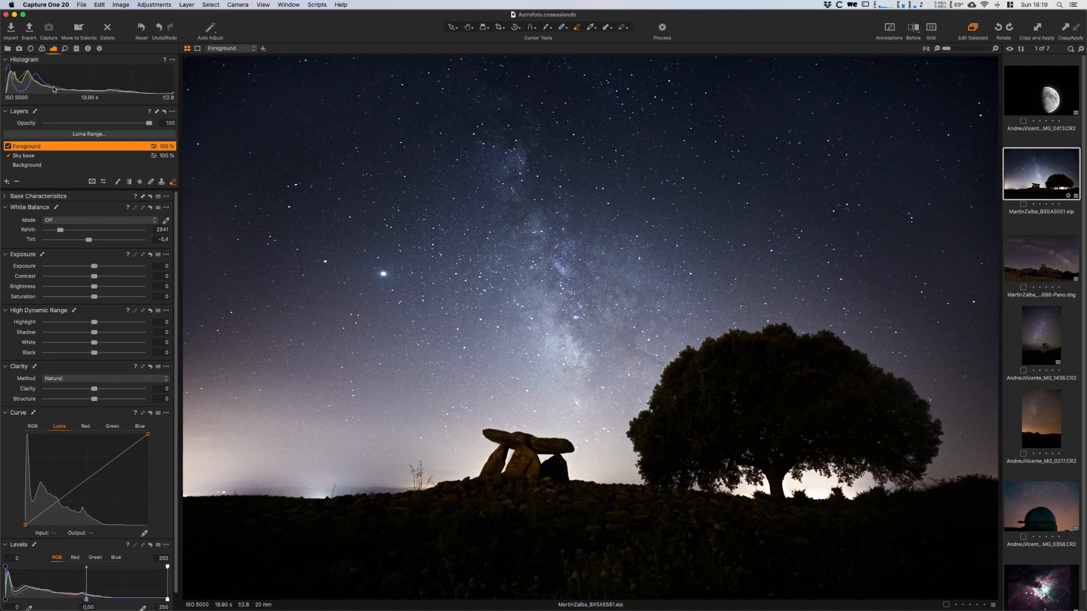
# - Copy the Sky base mask to the Foreground layer and invert it to cover the land, dolmen and tree
pyautogui.rightClick(22, 146)
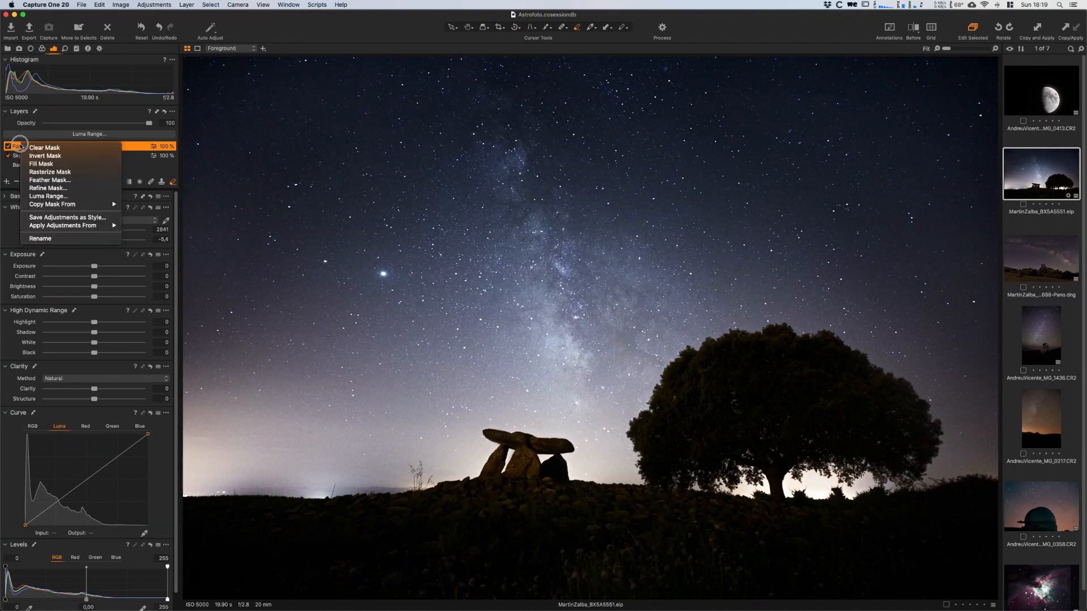
pyautogui.moveTo(71, 204)
pyautogui.click(151, 215)
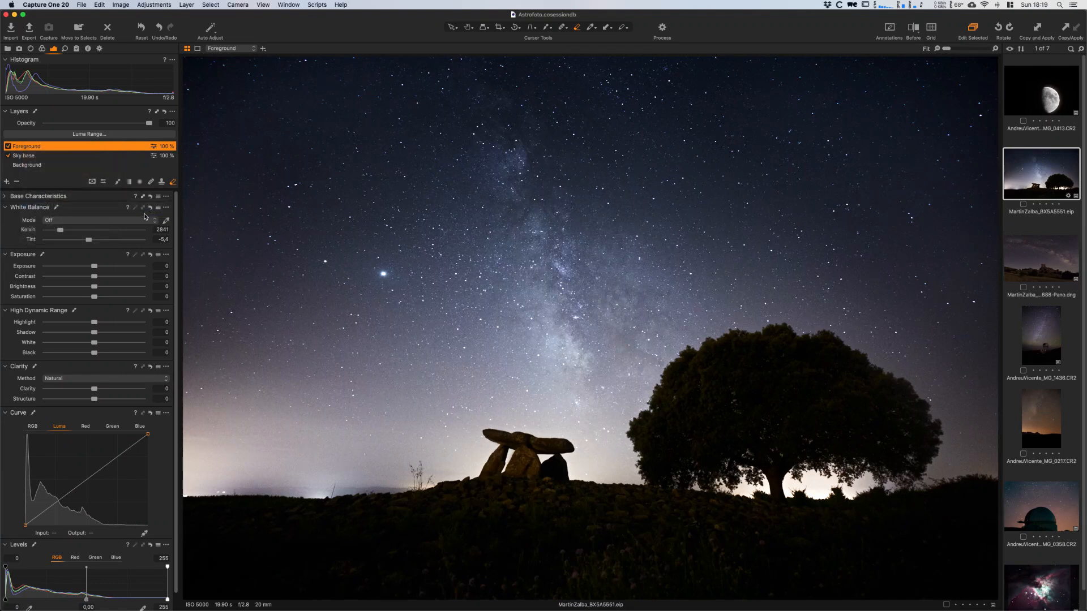
pyautogui.rightClick(24, 146)
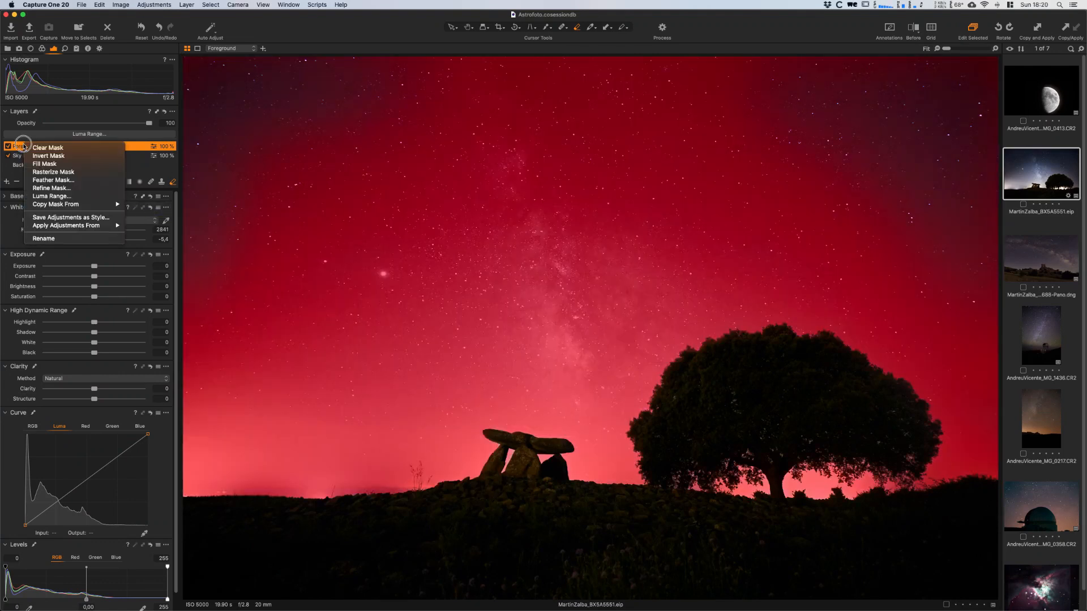
pyautogui.click(50, 156)
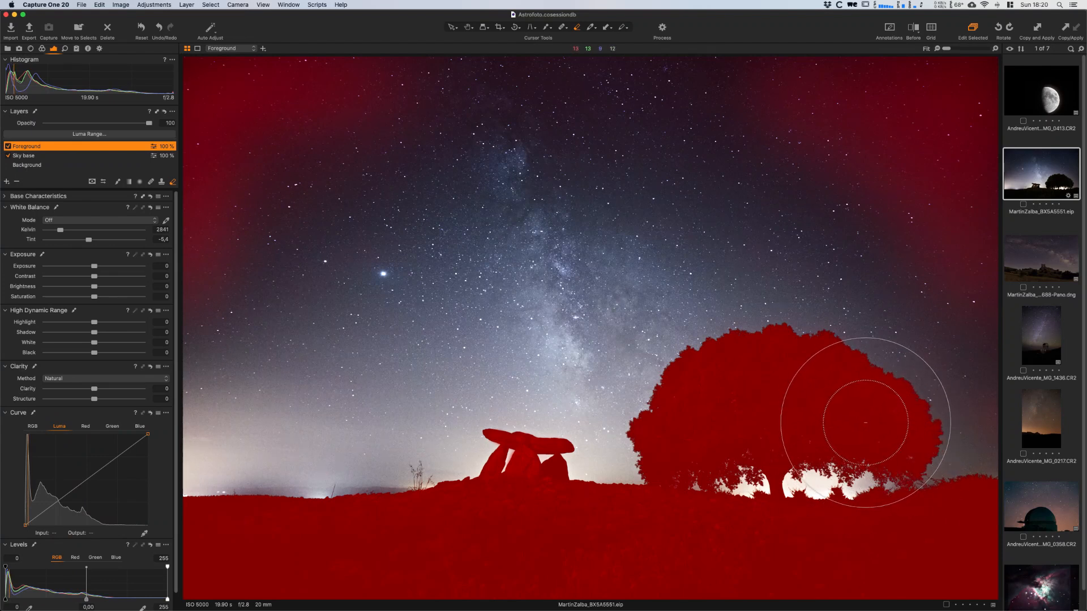
# - Set the eraser's Opacity to 100 and erase the Foreground mask from the upper corners and sides of the sky
pyautogui.rightClick(443, 191)
pyautogui.moveTo(427, 185); pyautogui.dragTo(512, 193)
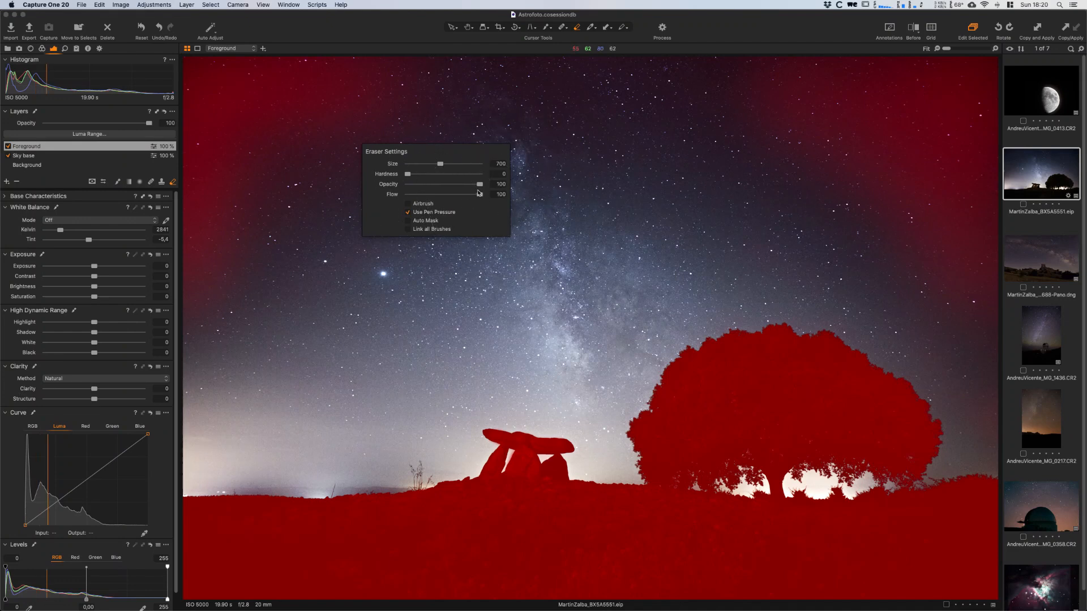
pyautogui.moveTo(417, 88)
pyautogui.mouseDown()
pyautogui.moveTo(196, 265)
pyautogui.moveTo(209, 110)
pyautogui.moveTo(234, 127)
pyautogui.moveTo(175, 337)
pyautogui.moveTo(246, 158)
pyautogui.moveTo(313, 80)
pyautogui.moveTo(780, 91)
pyautogui.moveTo(893, 114)
pyautogui.moveTo(983, 67)
pyautogui.moveTo(934, 223)
pyautogui.moveTo(941, 262)
pyautogui.moveTo(980, 232)
pyautogui.moveTo(934, 206)
pyautogui.mouseUp()
pyautogui.rightClick(808, 174)
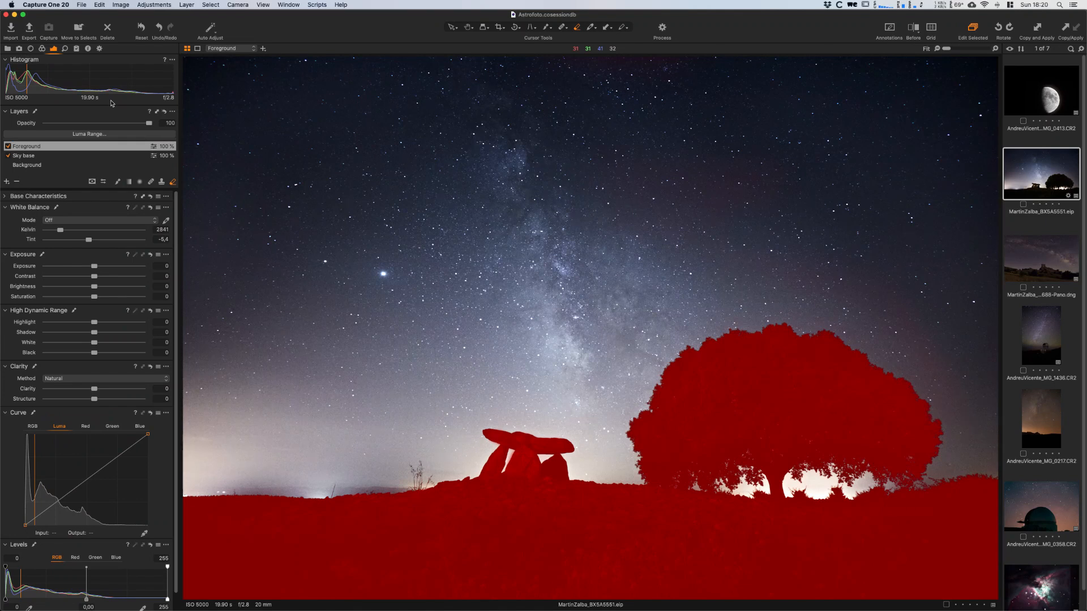
# - Show the Foreground mask in grayscale, erase the faint remnants in the sky, and check the cleaned mask over the photo
pyautogui.hotkey('alt', 'm')
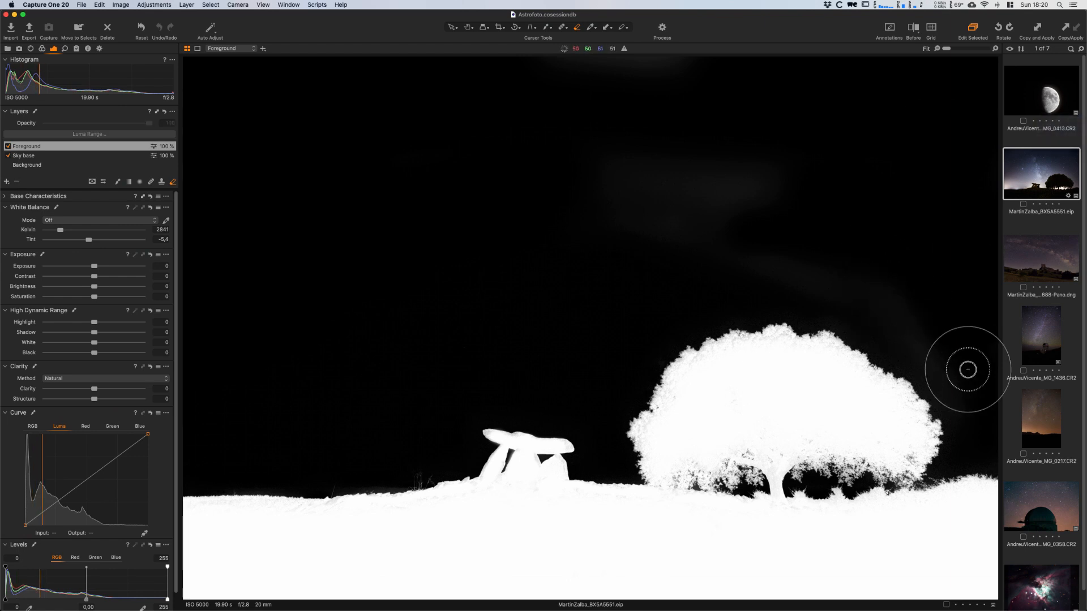
pyautogui.moveTo(971, 375)
pyautogui.mouseDown()
pyautogui.moveTo(714, 224)
pyautogui.moveTo(912, 287)
pyautogui.moveTo(941, 348)
pyautogui.moveTo(861, 163)
pyautogui.moveTo(611, 264)
pyautogui.moveTo(628, 80)
pyautogui.moveTo(827, 51)
pyautogui.mouseUp()
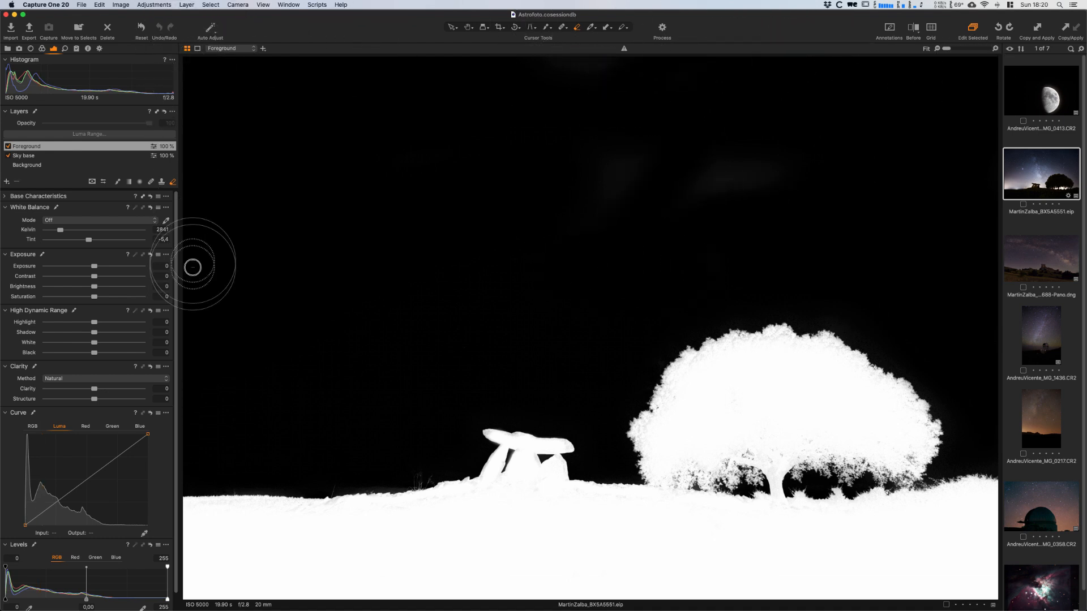
pyautogui.press('m')
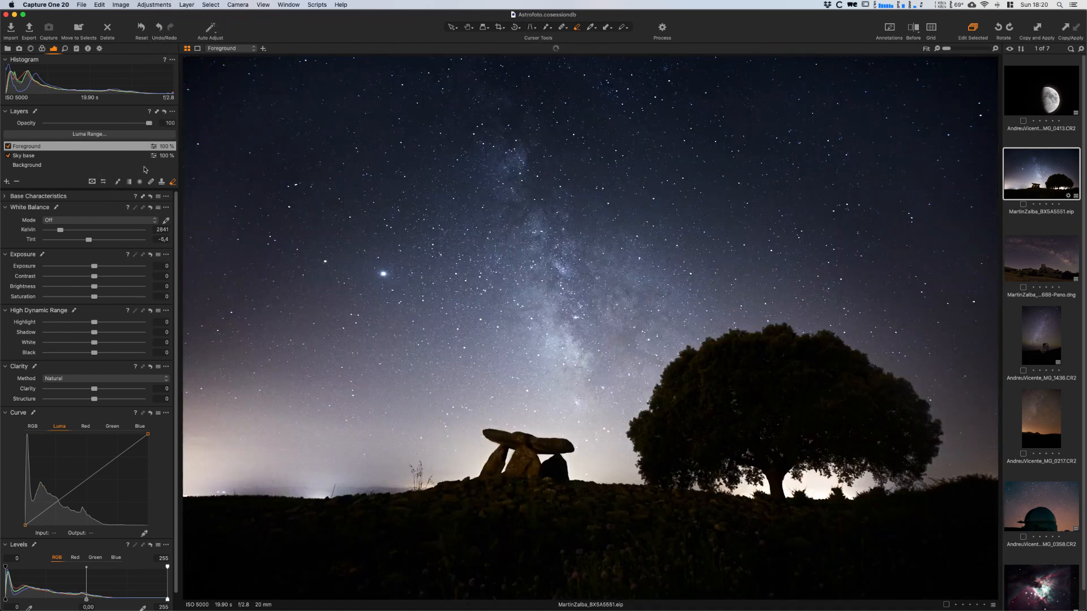
pyautogui.press('m')
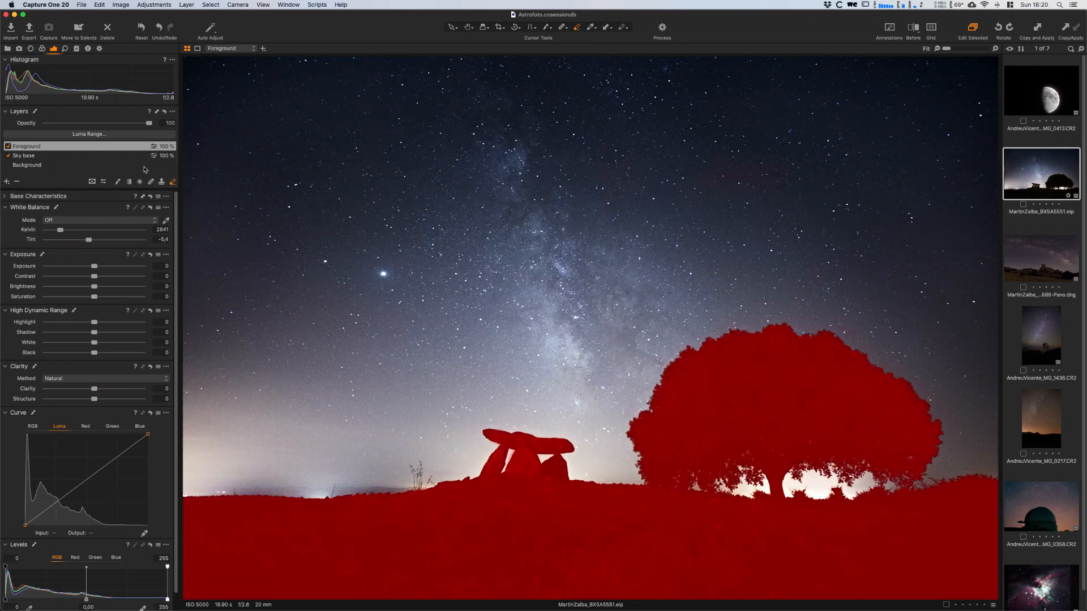
pyautogui.press('m')
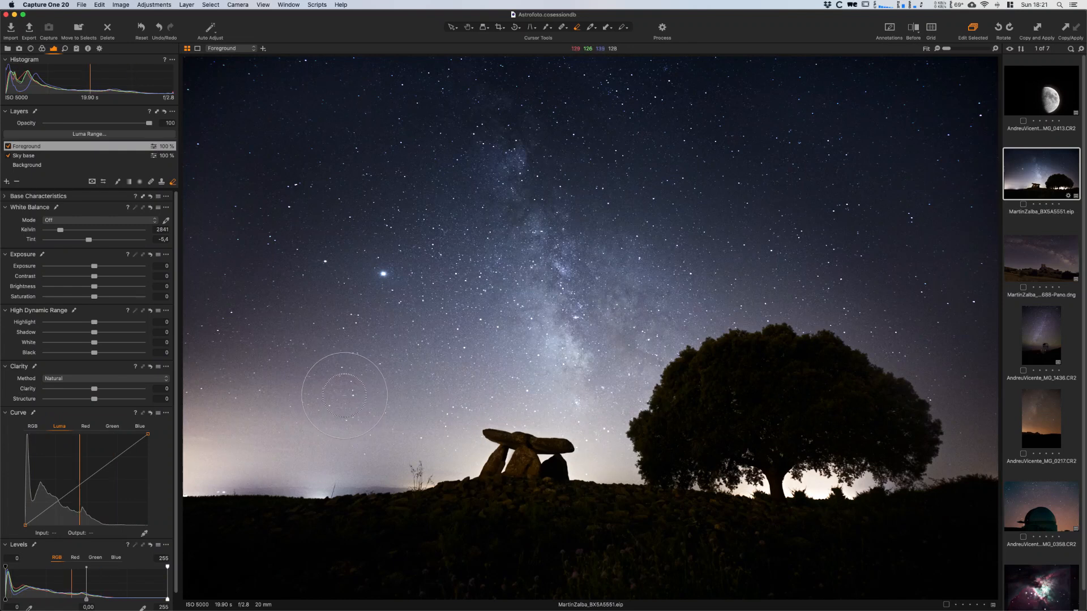
# - Try Exposure 0.93 and Shadow 22 on the Foreground layer, and reset both adjustments
pyautogui.press('v')
pyautogui.moveTo(94, 265); pyautogui.dragTo(105, 266)
pyautogui.moveTo(94, 333); pyautogui.dragTo(104, 332)
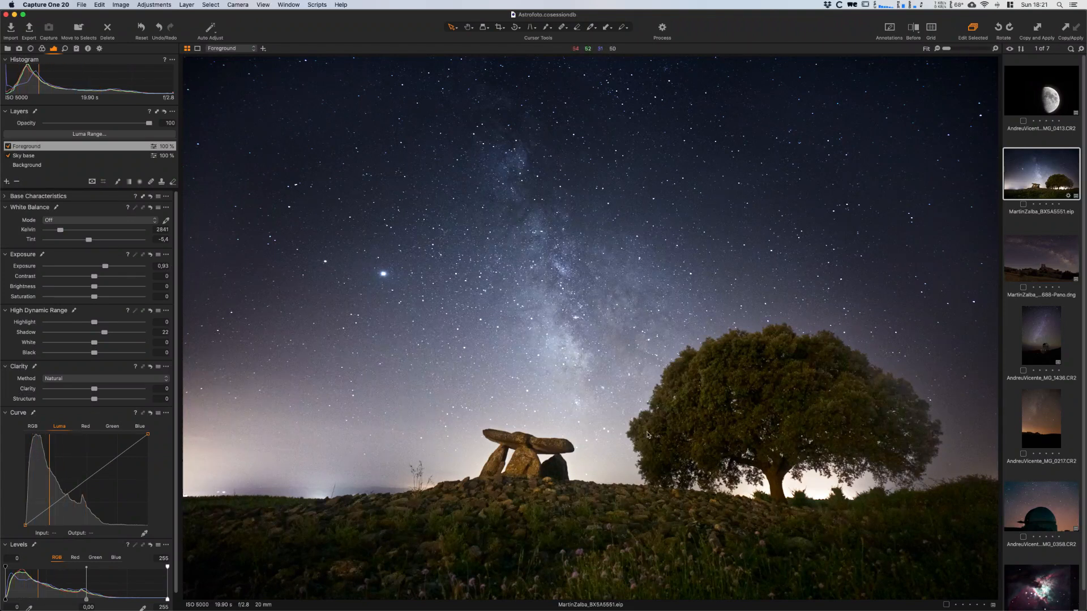
pyautogui.click(151, 254)
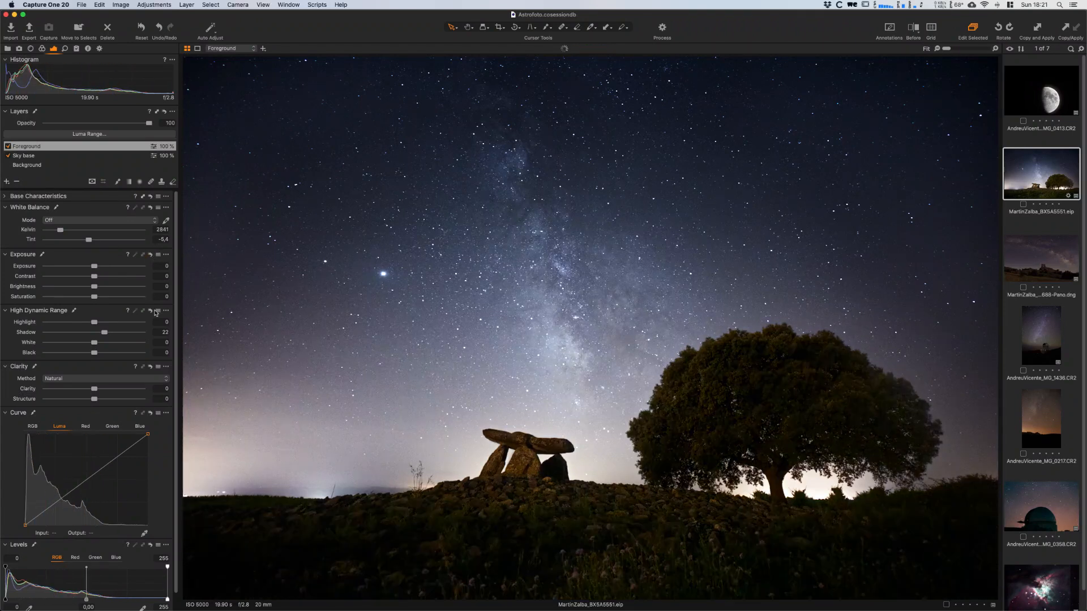
pyautogui.click(150, 311)
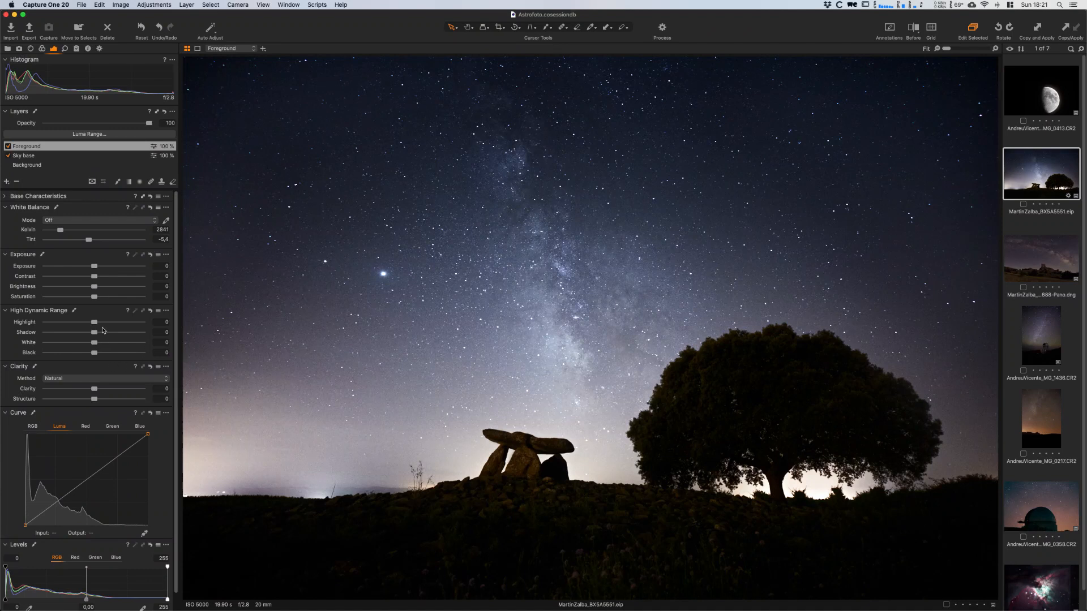
# - Brighten the Foreground layer with Shadow at 21 and Brightness at 8
pyautogui.moveTo(94, 332); pyautogui.dragTo(105, 332)
pyautogui.moveTo(96, 291); pyautogui.dragTo(100, 292)
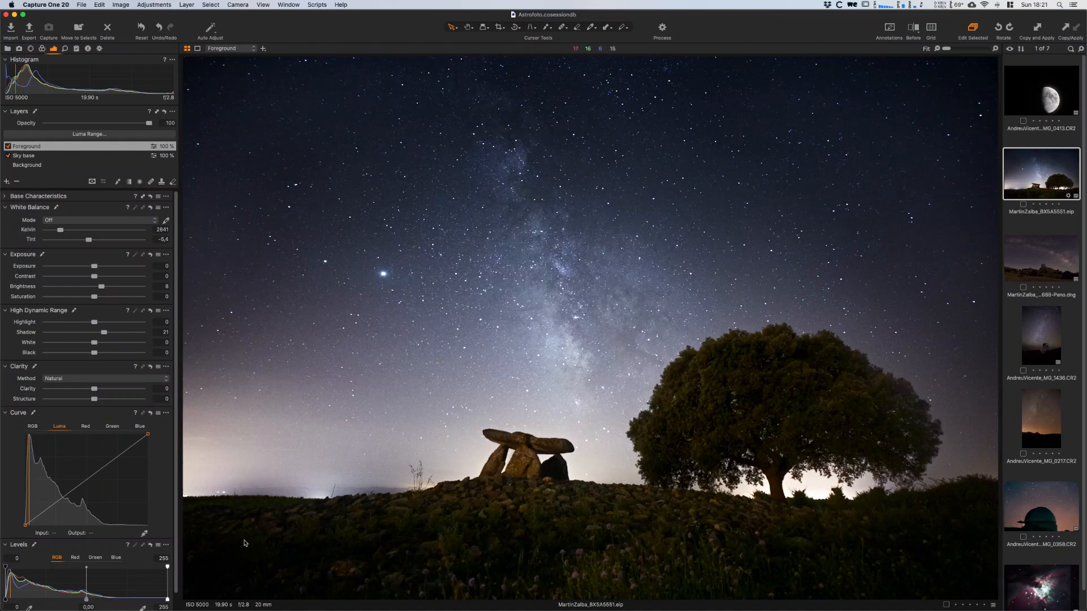
pyautogui.moveTo(102, 289); pyautogui.dragTo(103, 289)
pyautogui.moveTo(102, 287); pyautogui.dragTo(101, 287)
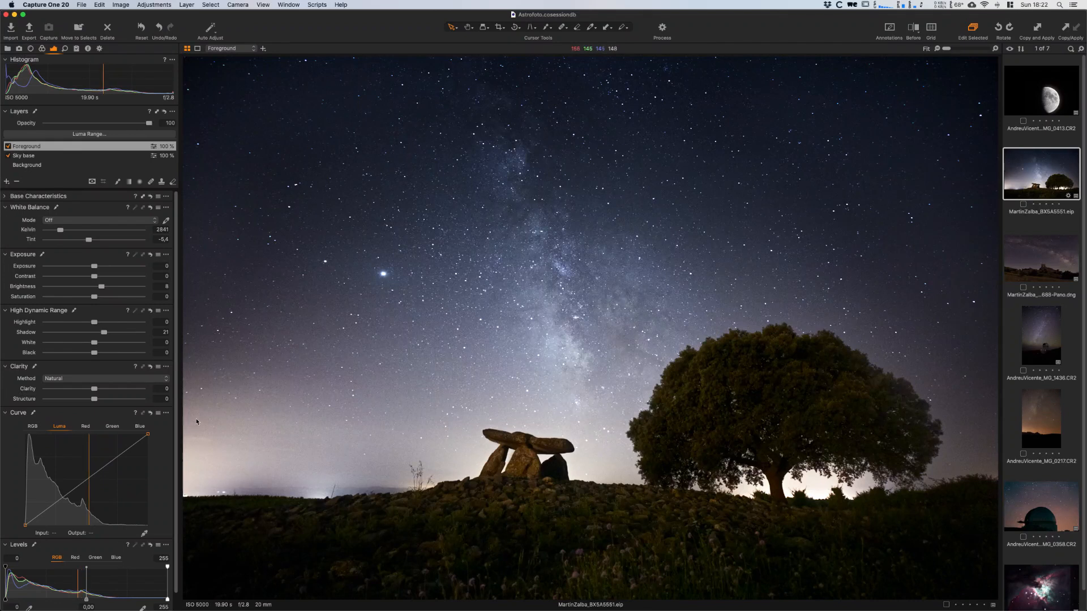
# - Lift the Foreground midtones slightly with a Luma curve point and set the Levels white input to 229
pyautogui.click(80, 484)
pyautogui.moveTo(80, 485); pyautogui.dragTo(81, 482)
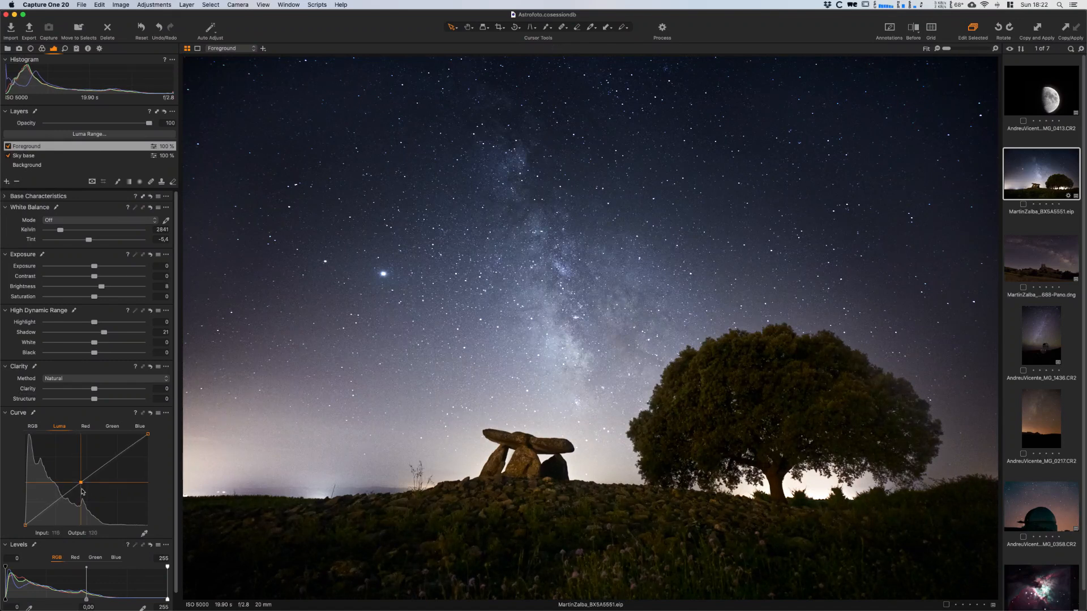
pyautogui.moveTo(168, 599)
pyautogui.mouseDown()
pyautogui.moveTo(130, 602)
pyautogui.moveTo(161, 607)
pyautogui.moveTo(151, 604)
pyautogui.mouseUp()
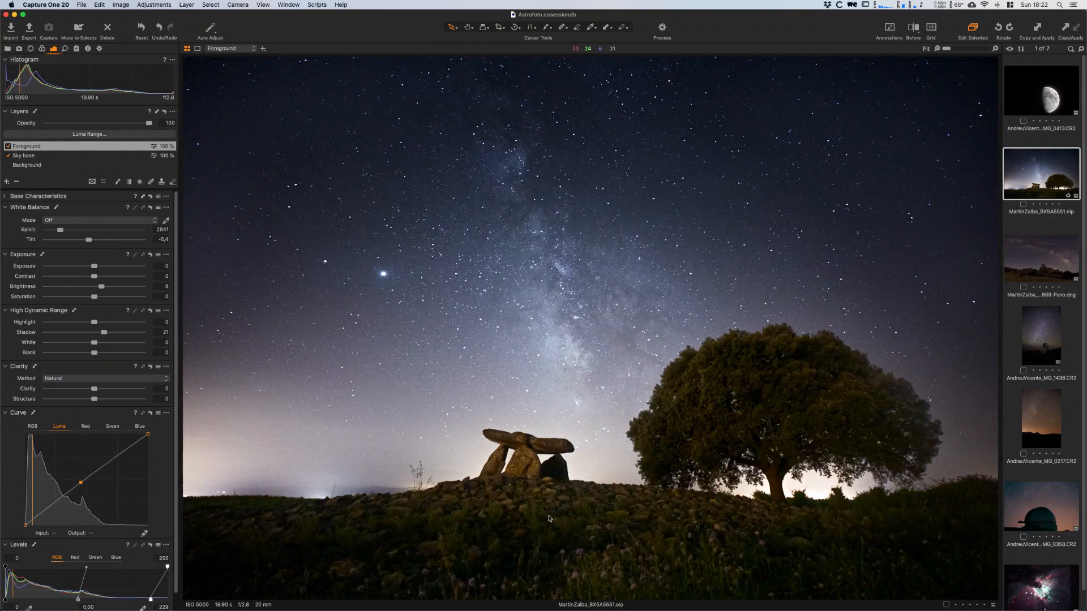
# - Inspect the dolmen at 100%, set the Foreground noise reduction to Luminance 69 and Details 25, and compare with the original photo
pyautogui.press('h')
pyautogui.click(550, 508)
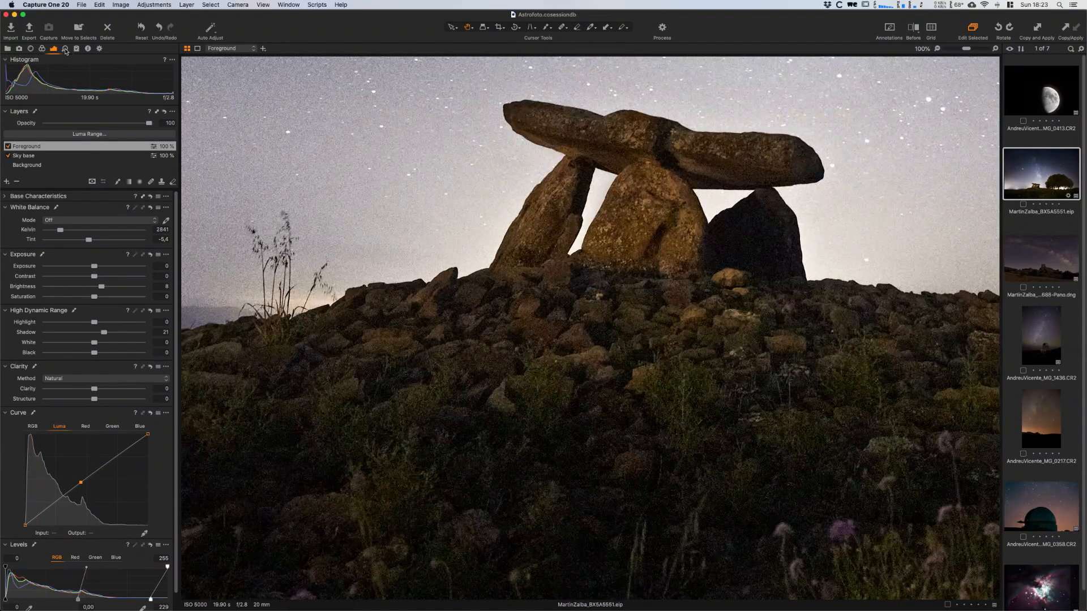
pyautogui.click(65, 49)
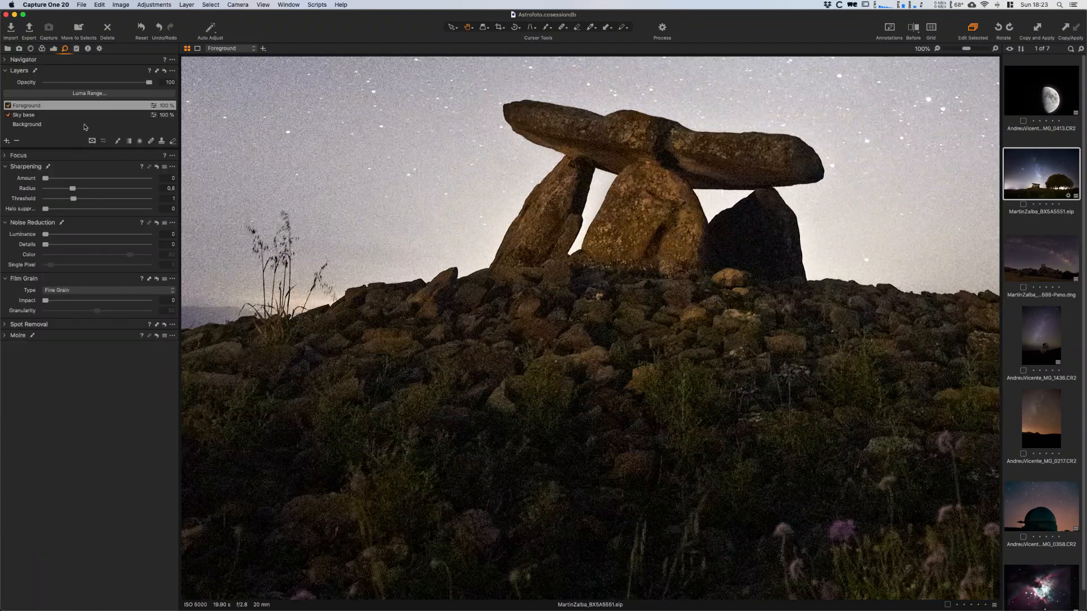
pyautogui.moveTo(47, 237); pyautogui.dragTo(114, 238)
pyautogui.click(156, 223)
pyautogui.moveTo(45, 247); pyautogui.dragTo(72, 245)
pyautogui.press('y')
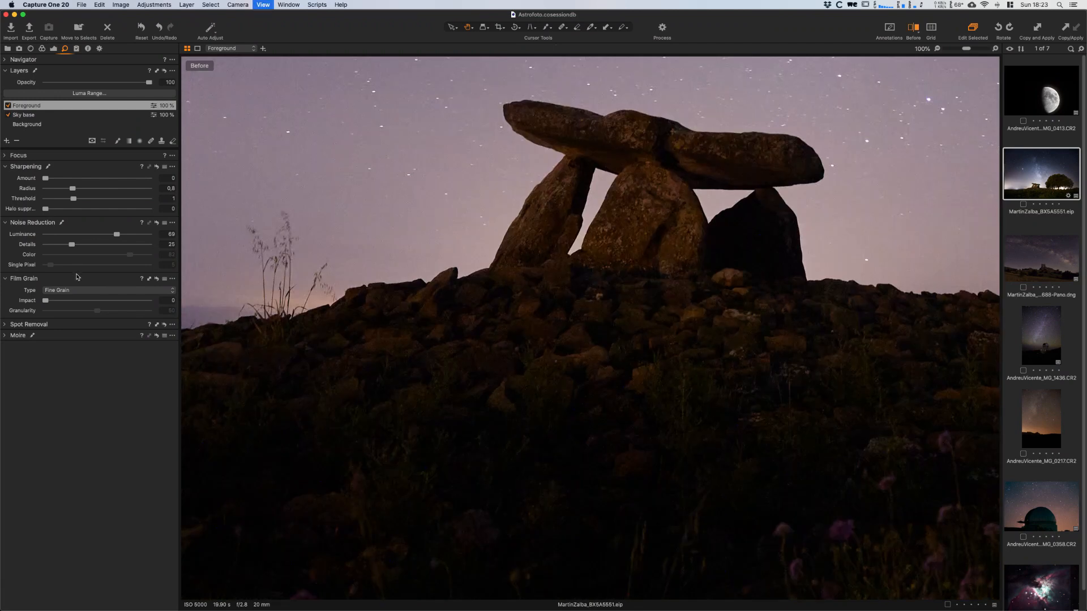
pyautogui.press('y')
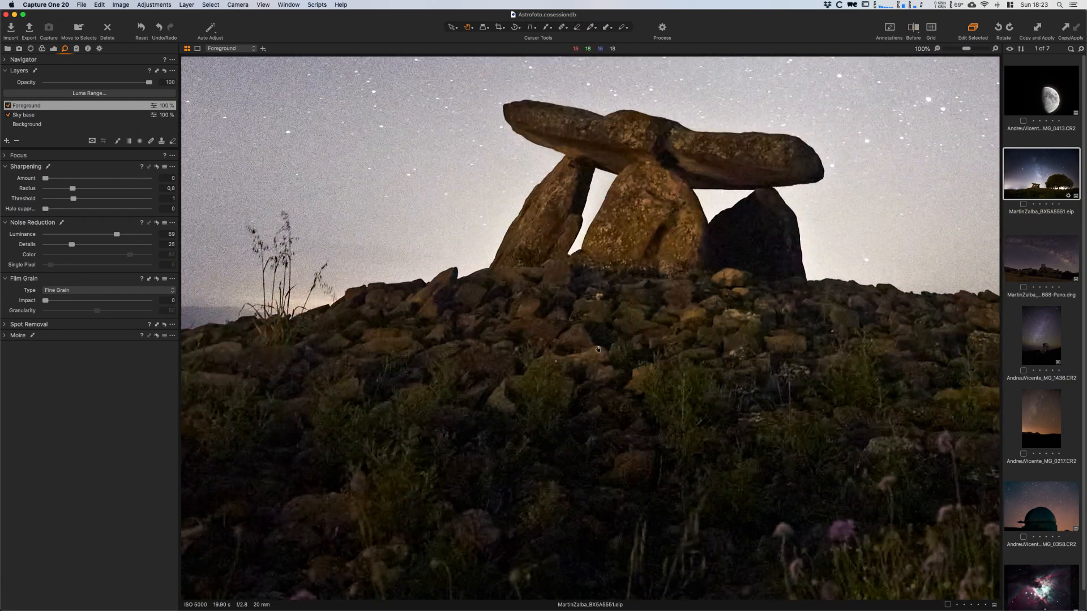
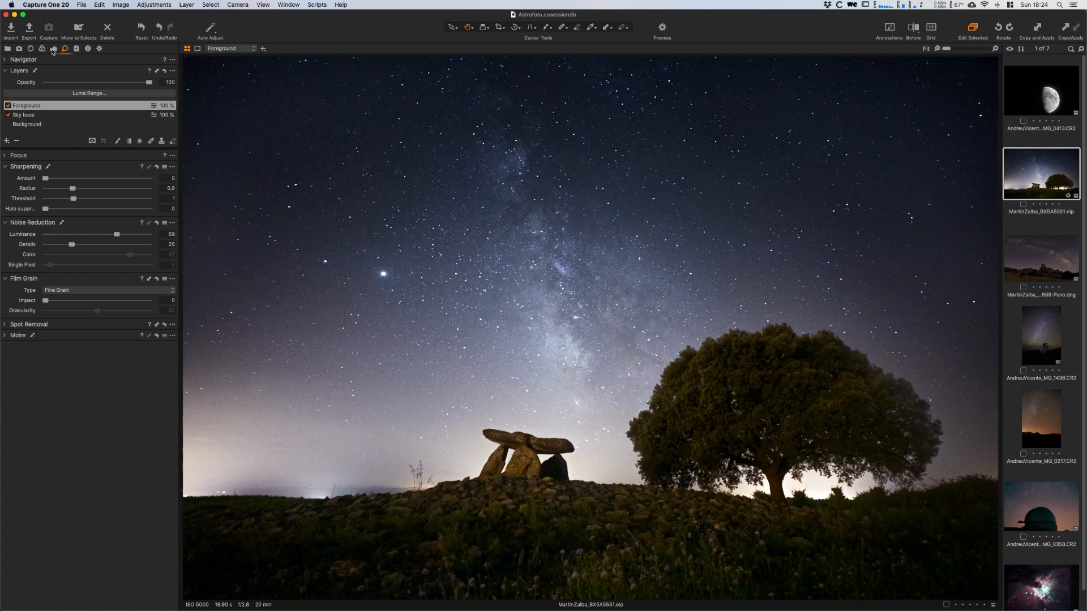
# - Set the Foreground layer's white balance to 2641 Kelvin with a tint of -2.4
pyautogui.click(53, 49)
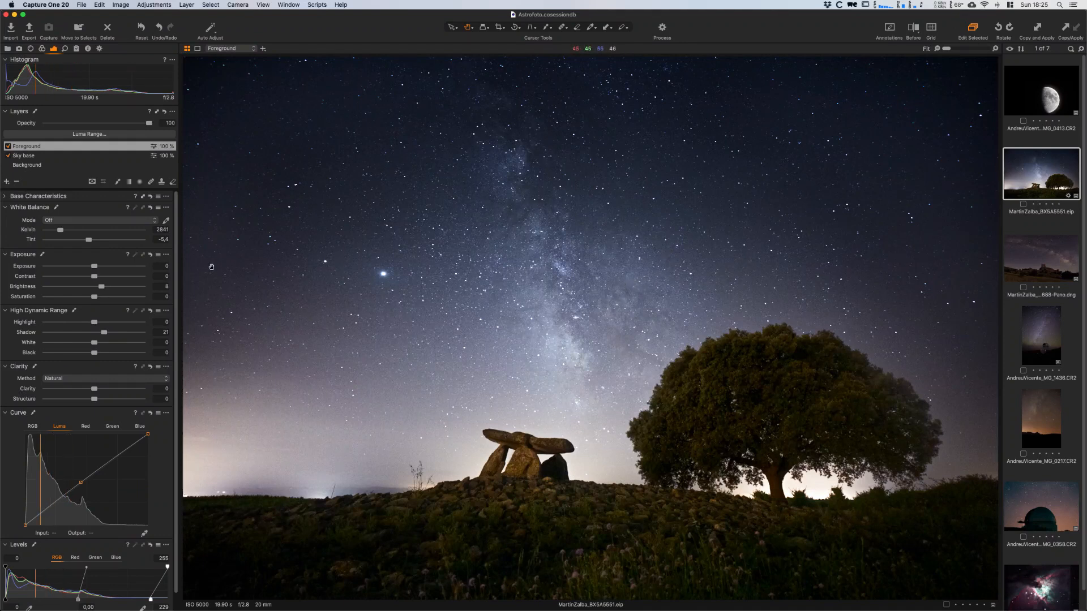
pyautogui.click(162, 229)
pyautogui.click(165, 239)
pyautogui.click(161, 229)
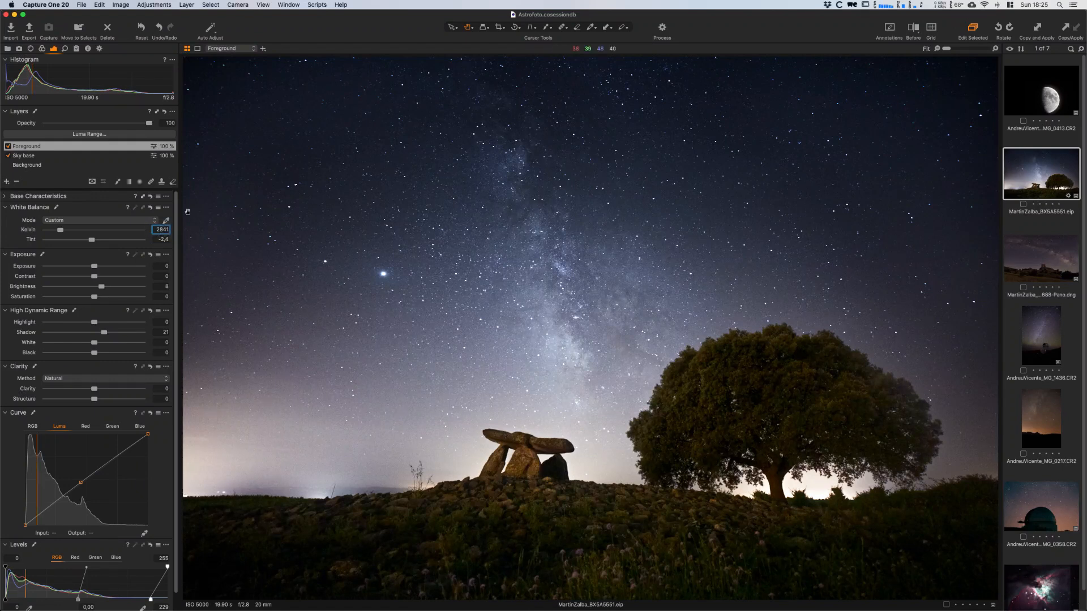
pyautogui.press('Down')
pyautogui.press('Down')
pyautogui.press('Return')
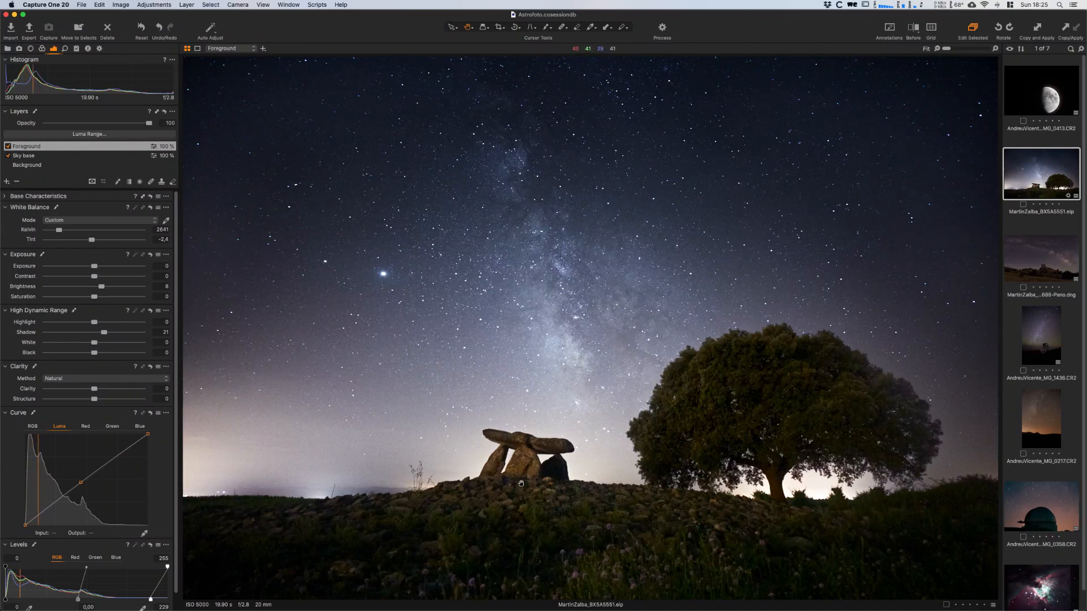
# - Try a Color Balance tint on the Foreground highlights, reset it, and tint the Foreground shadows slightly blue instead
pyautogui.click(43, 48)
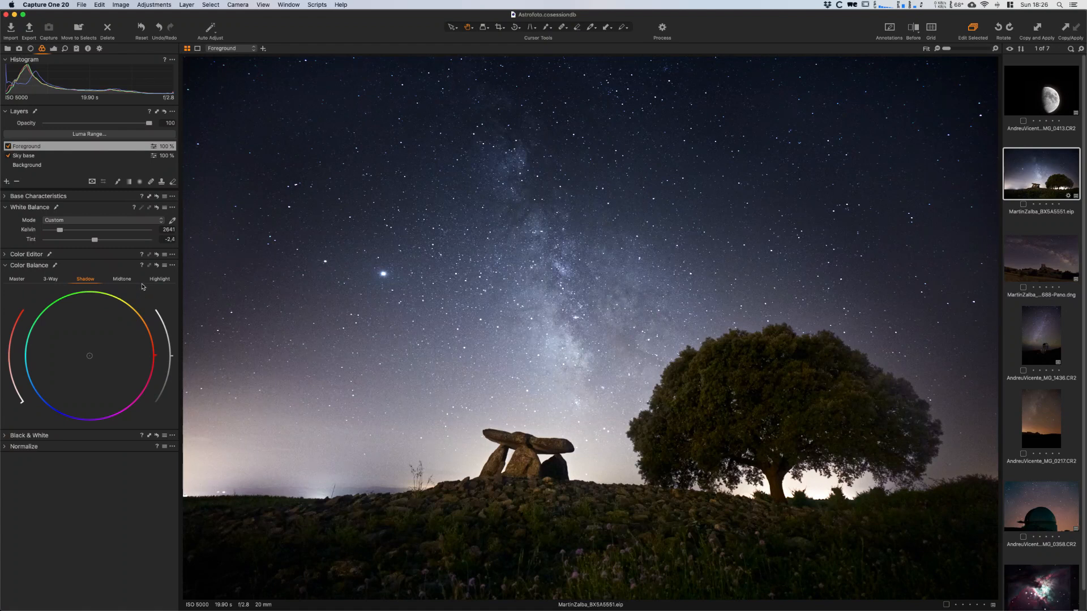
pyautogui.click(163, 281)
pyautogui.click(25, 377)
pyautogui.moveTo(20, 401); pyautogui.dragTo(8, 339)
pyautogui.click(158, 264)
pyautogui.click(85, 279)
pyautogui.moveTo(53, 409)
pyautogui.mouseDown()
pyautogui.moveTo(11, 387)
pyautogui.moveTo(14, 402)
pyautogui.moveTo(8, 375)
pyautogui.moveTo(12, 402)
pyautogui.mouseUp()
# - Compare the image with and without the Foreground layer and lower that layer's opacity to 70
pyautogui.click(8, 146)
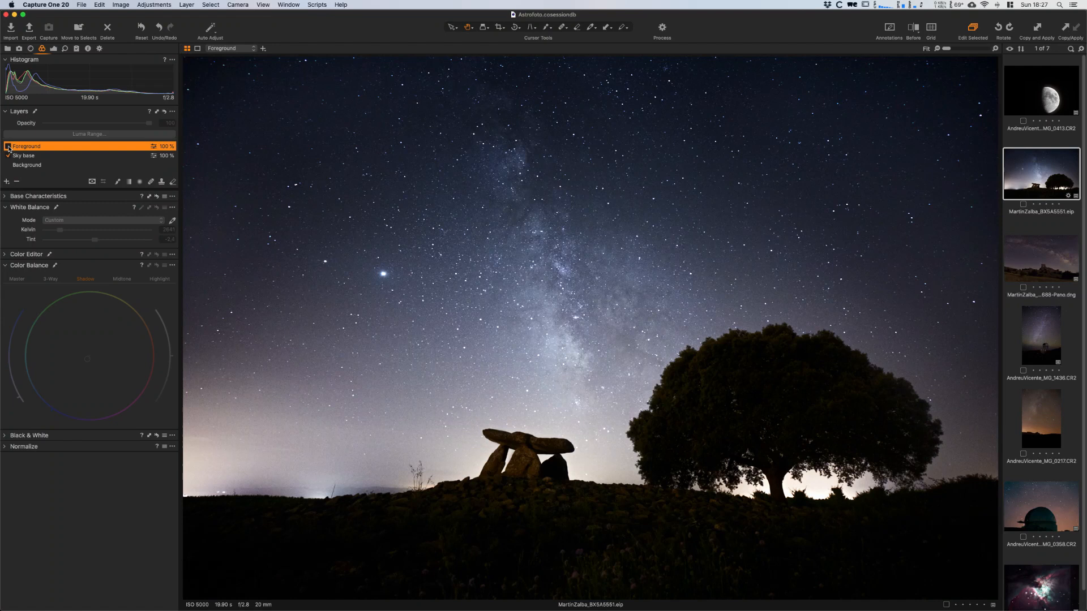
pyautogui.click(8, 146)
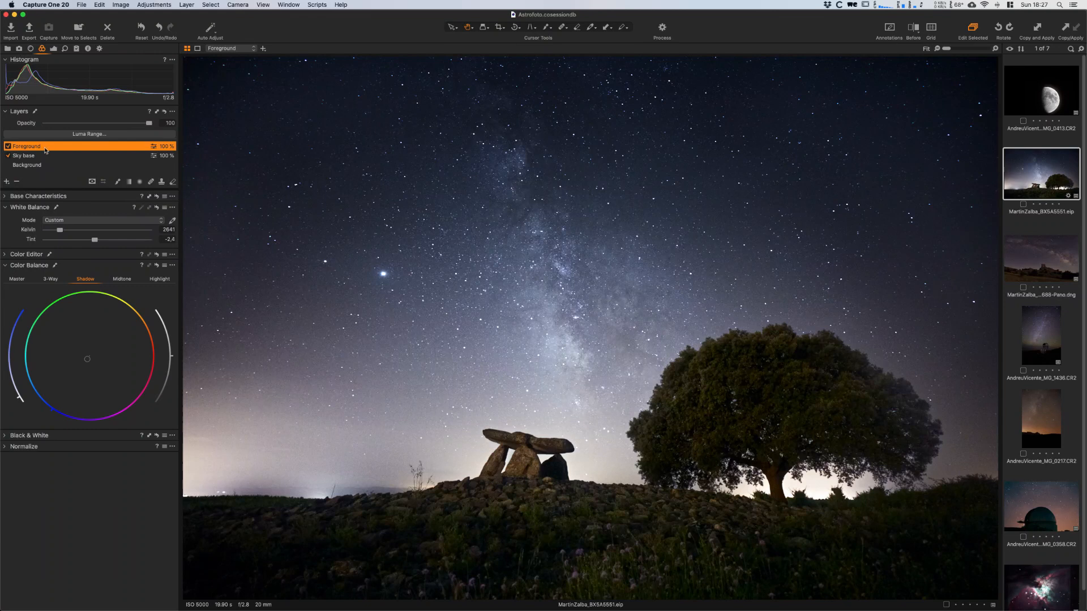
pyautogui.moveTo(146, 125)
pyautogui.mouseDown()
pyautogui.moveTo(120, 125)
pyautogui.moveTo(129, 124)
pyautogui.mouseUp()
pyautogui.click(8, 146)
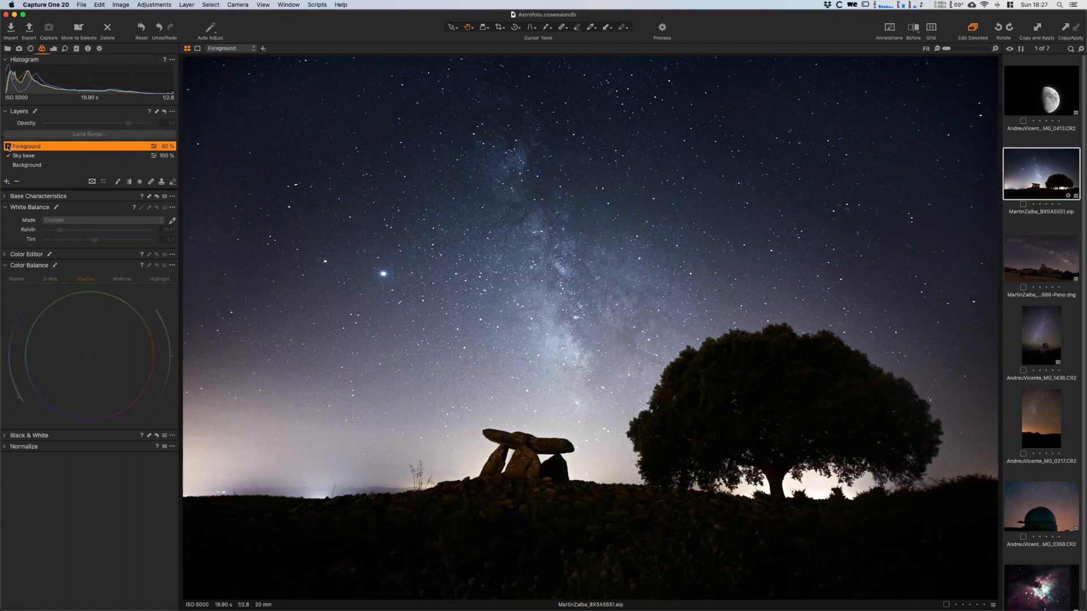
pyautogui.click(8, 146)
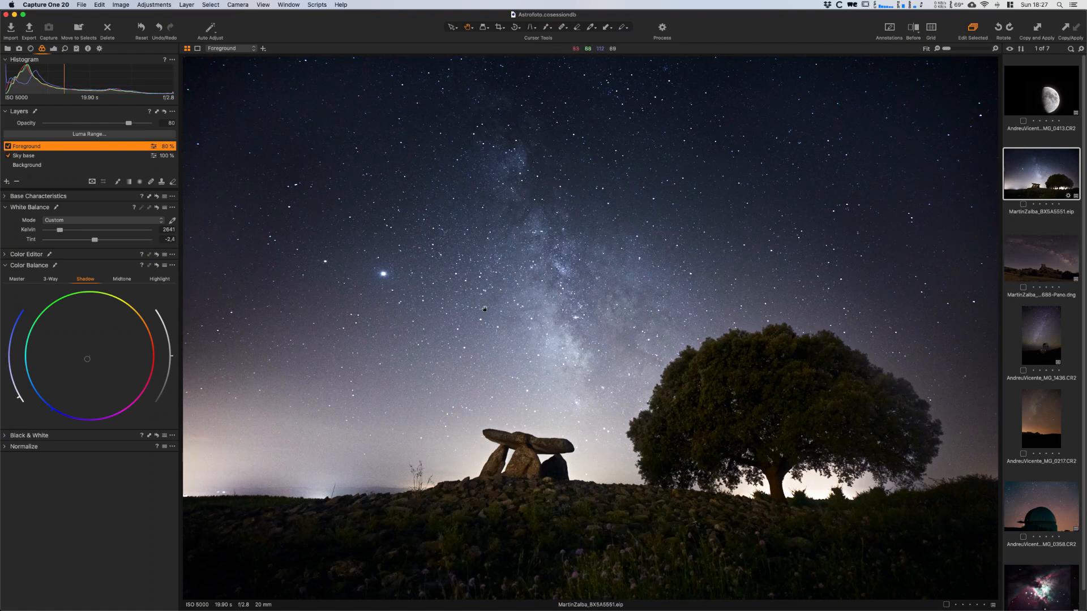
pyautogui.moveTo(129, 125)
pyautogui.mouseDown()
pyautogui.moveTo(174, 122)
pyautogui.moveTo(116, 127)
pyautogui.mouseUp()
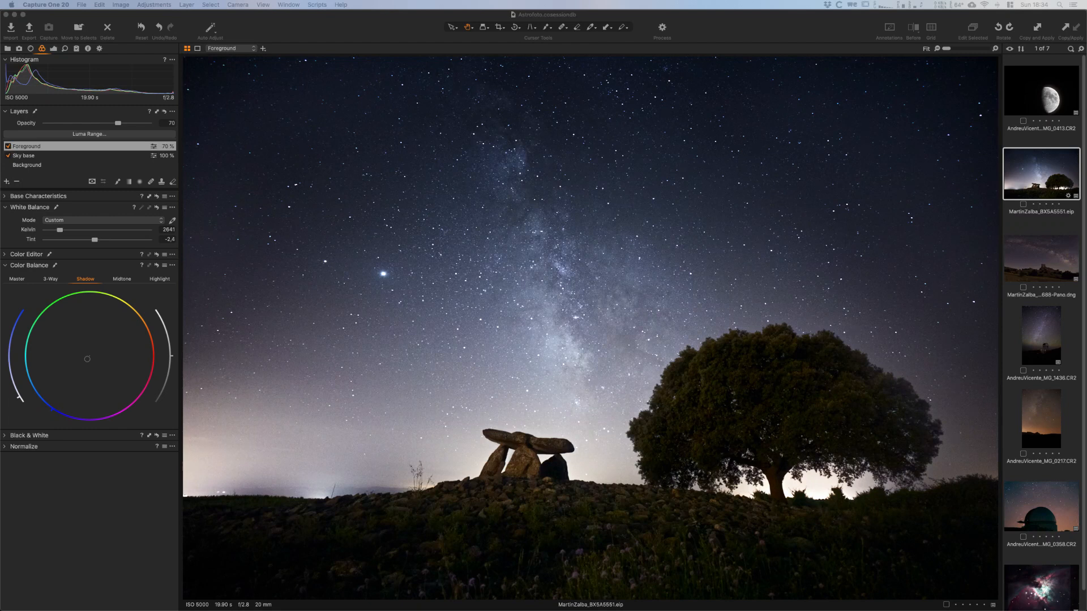
# - Add a new filled adjustment layer and name it Clarity
pyautogui.click(7, 181)
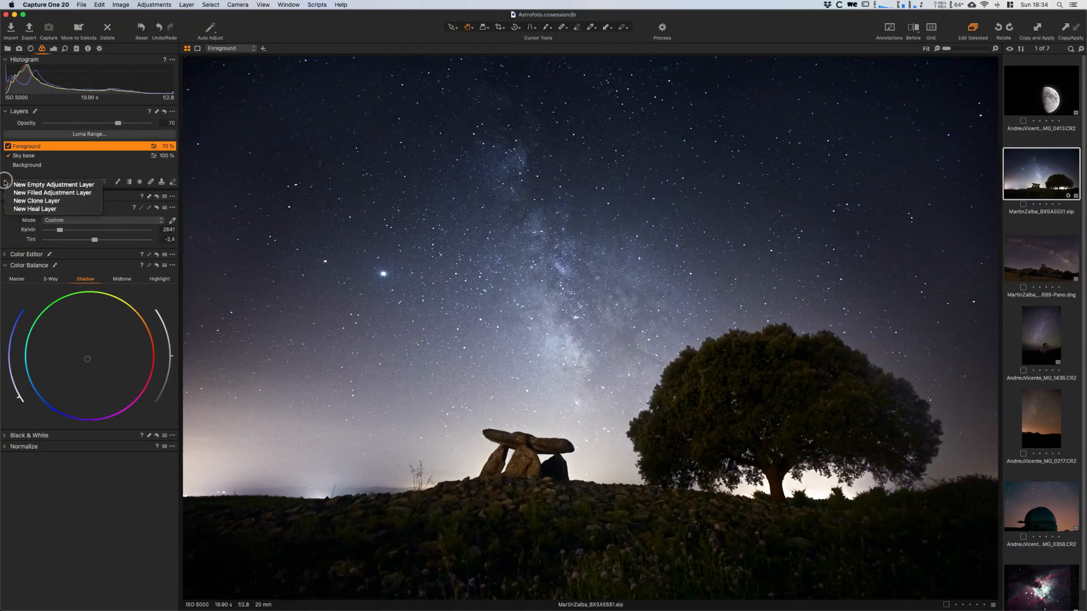
pyautogui.click(46, 194)
pyautogui.click(39, 146)
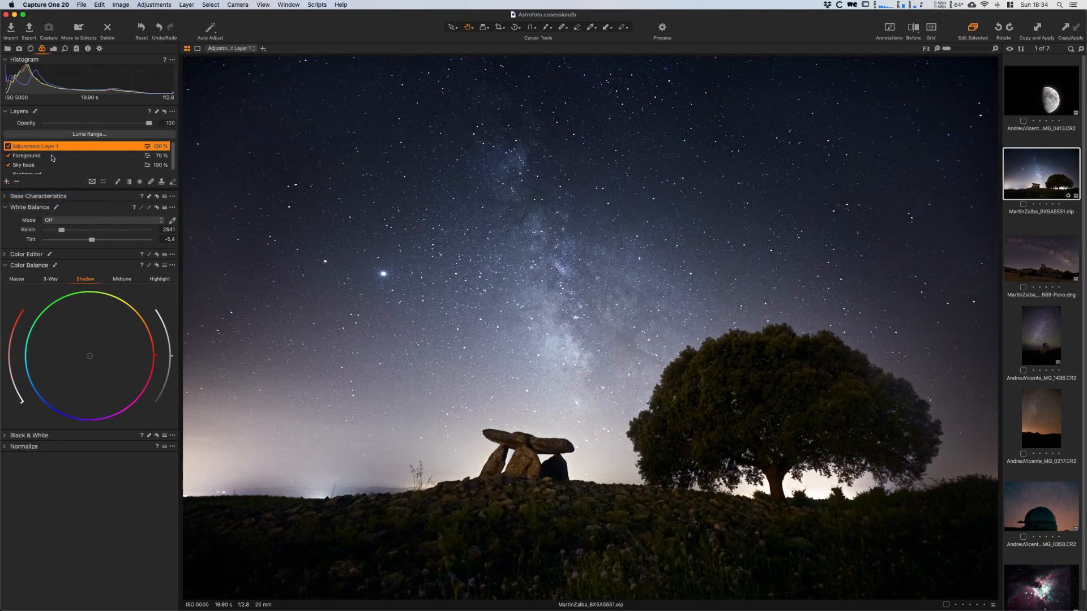
pyautogui.write('Clarity')
pyautogui.press('Return')
# - Set the Clarity layer's clarity method to Punch with a Clarity amount of 44
pyautogui.click(54, 49)
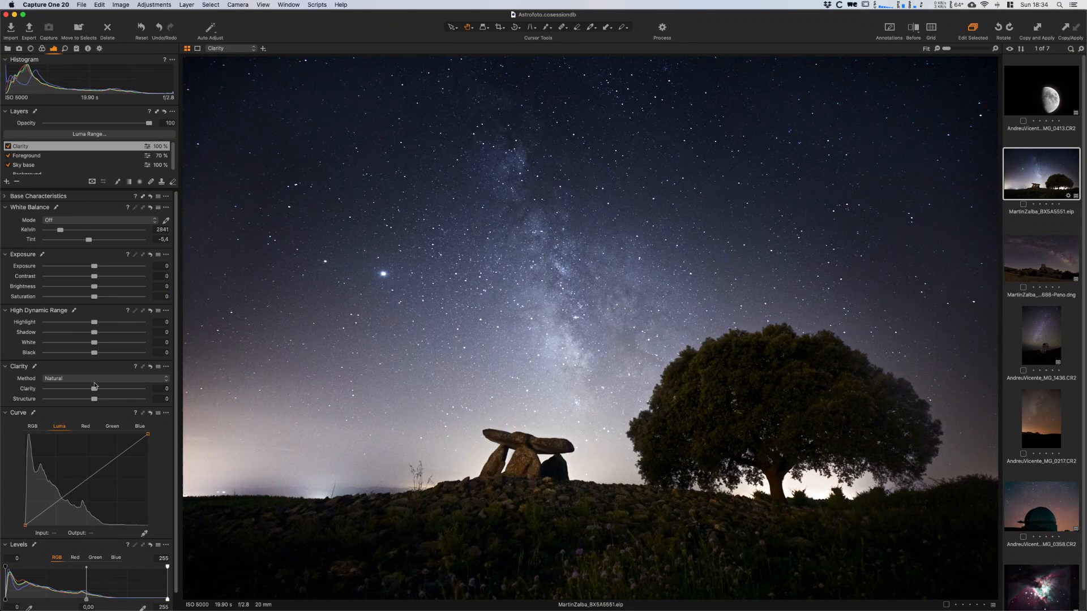
pyautogui.moveTo(94, 391); pyautogui.dragTo(123, 389)
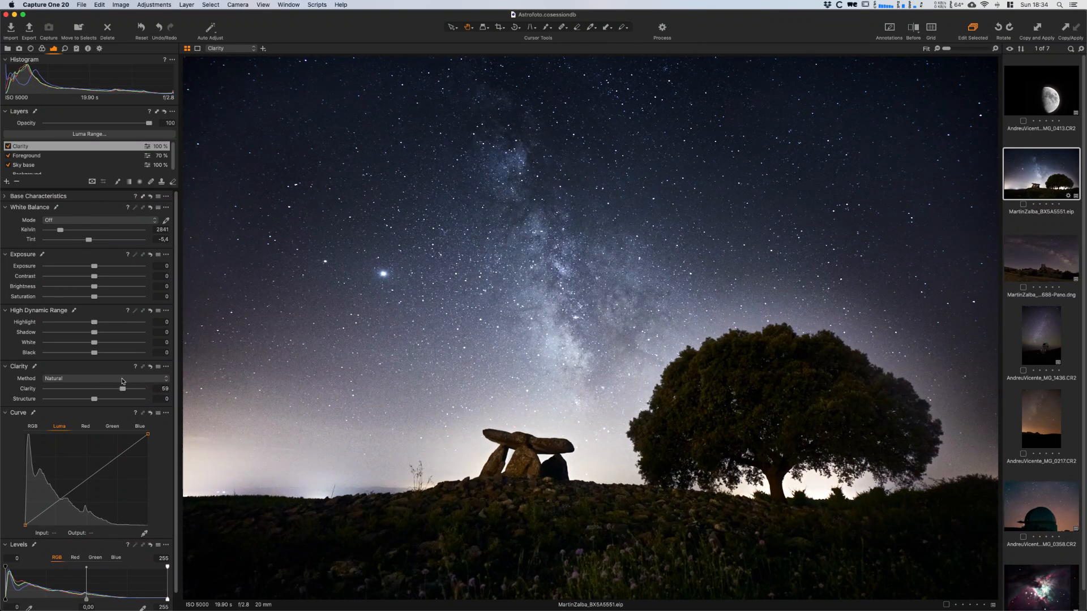
pyautogui.click(123, 379)
pyautogui.click(122, 386)
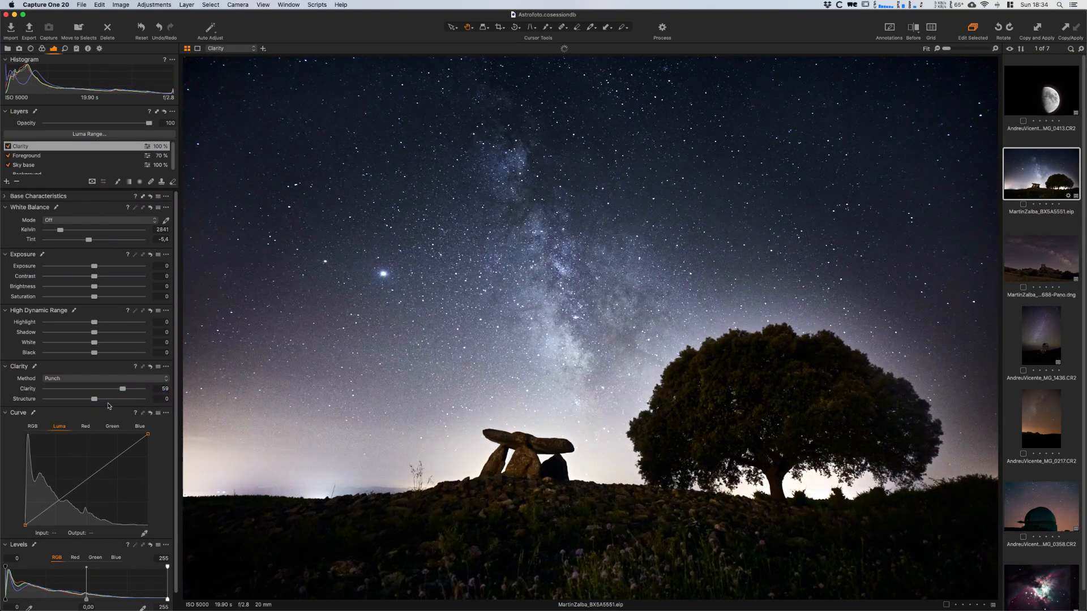
pyautogui.moveTo(123, 390); pyautogui.dragTo(115, 402)
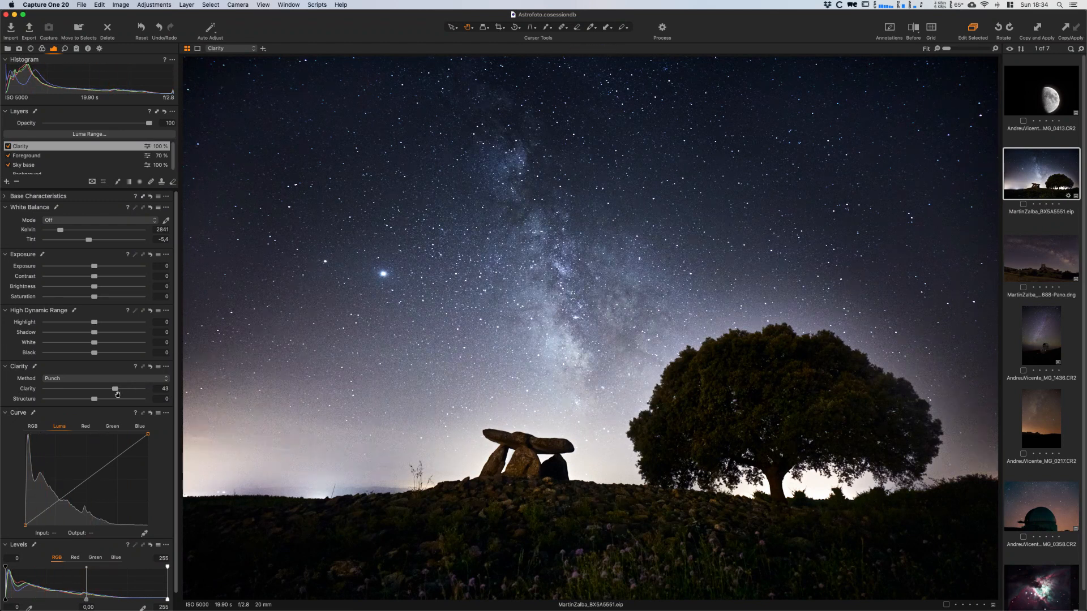
pyautogui.moveTo(115, 389); pyautogui.dragTo(117, 396)
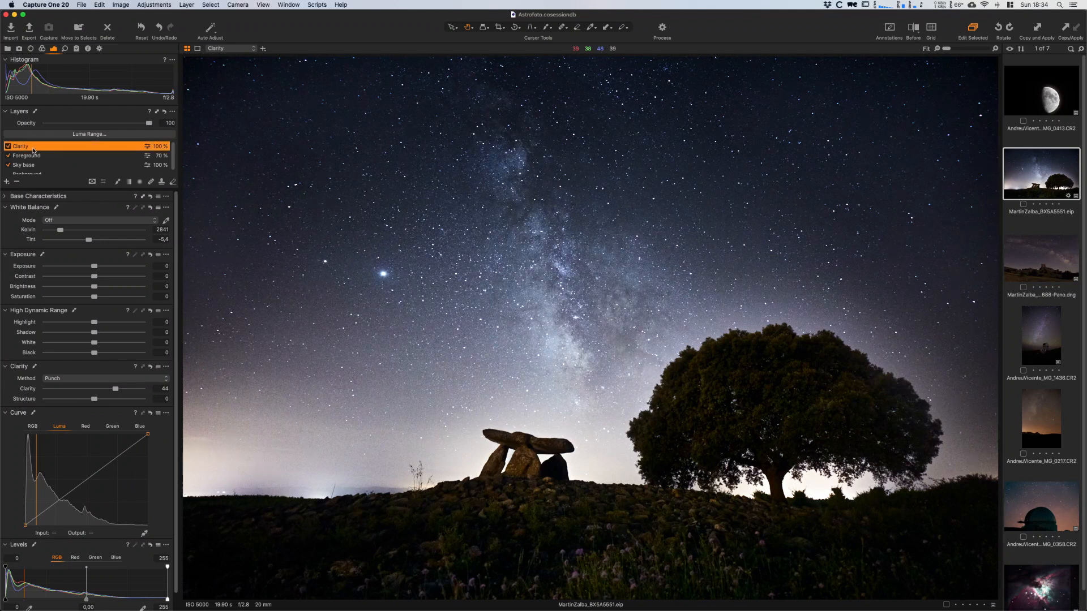
# - Invert the Clarity layer's mask and set the mask brush to size 496, hardness 0, opacity 32 and flow 23
pyautogui.rightClick(34, 151)
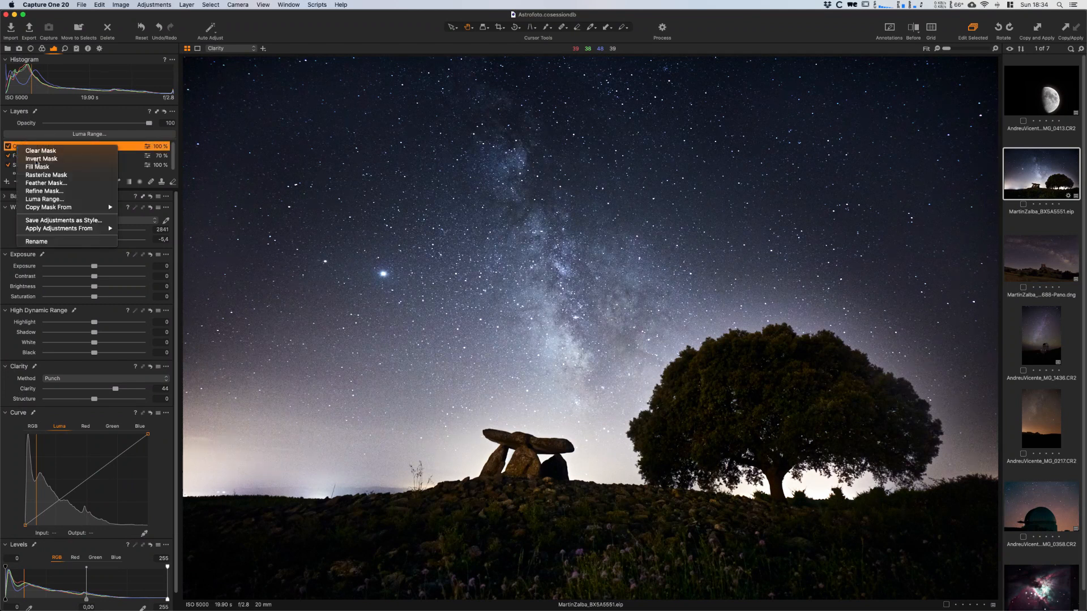
pyautogui.click(37, 161)
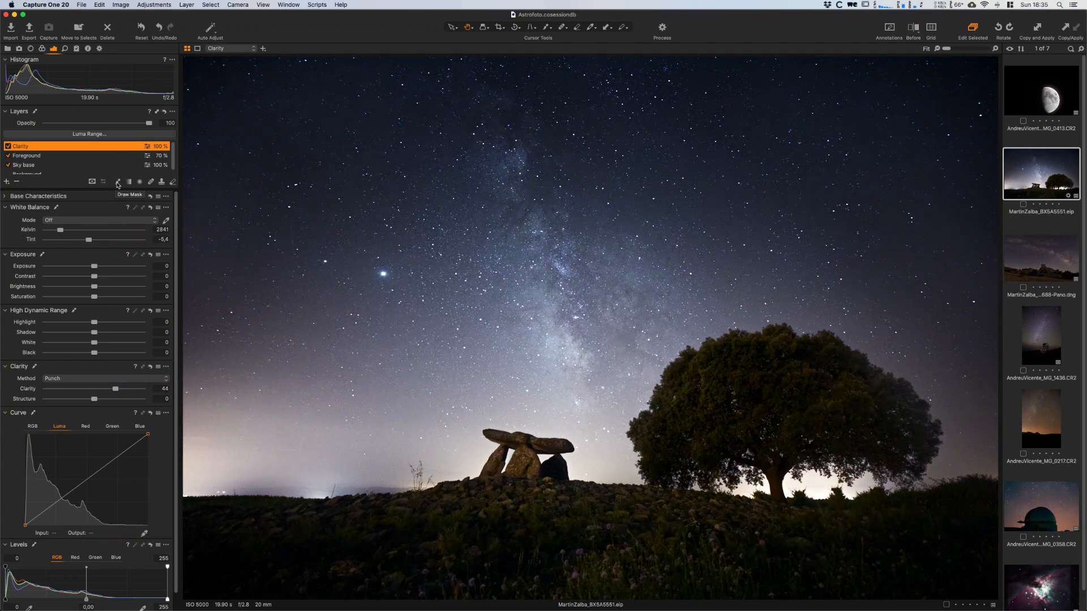
pyautogui.click(117, 183)
pyautogui.rightClick(432, 195)
pyautogui.moveTo(432, 196); pyautogui.dragTo(437, 191)
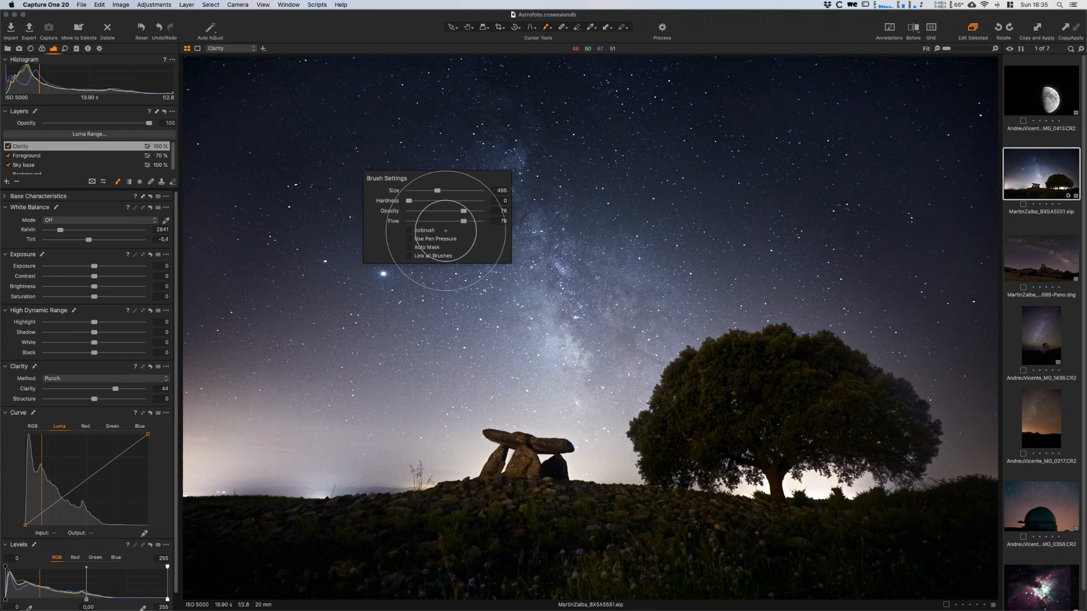
pyautogui.moveTo(458, 212)
pyautogui.mouseDown()
pyautogui.moveTo(423, 221)
pyautogui.moveTo(435, 210)
pyautogui.mouseUp()
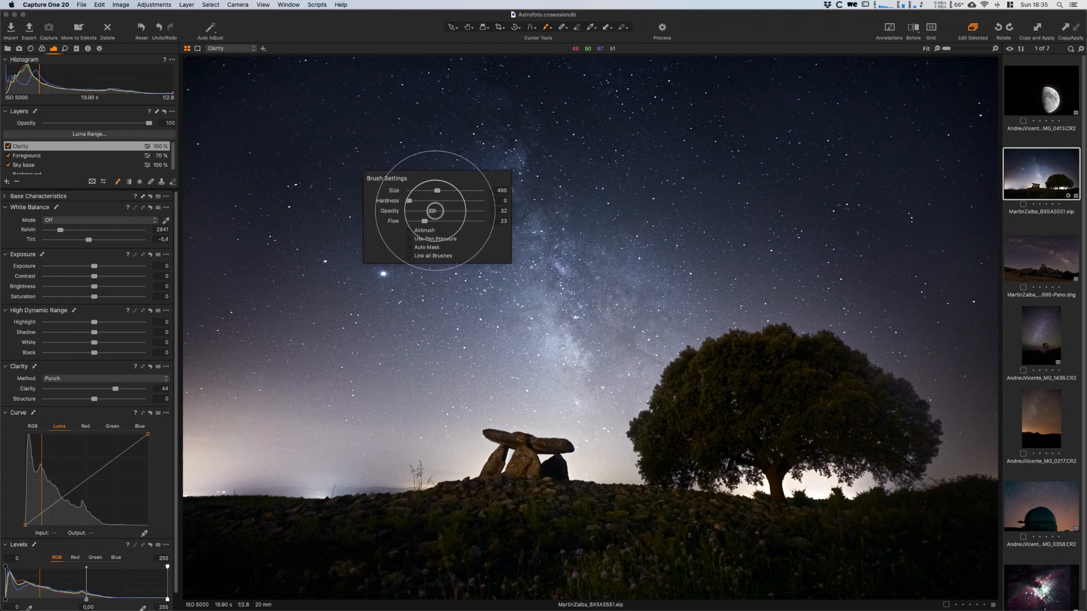
# - Brush the Clarity mask over the Milky Way with a smaller brush for the details, and compare the layer on and off
pyautogui.moveTo(538, 120)
pyautogui.mouseDown()
pyautogui.moveTo(416, 192)
pyautogui.moveTo(542, 165)
pyautogui.mouseUp()
pyautogui.moveTo(487, 218)
pyautogui.mouseDown()
pyautogui.moveTo(459, 233)
pyautogui.moveTo(530, 143)
pyautogui.moveTo(475, 243)
pyautogui.mouseUp()
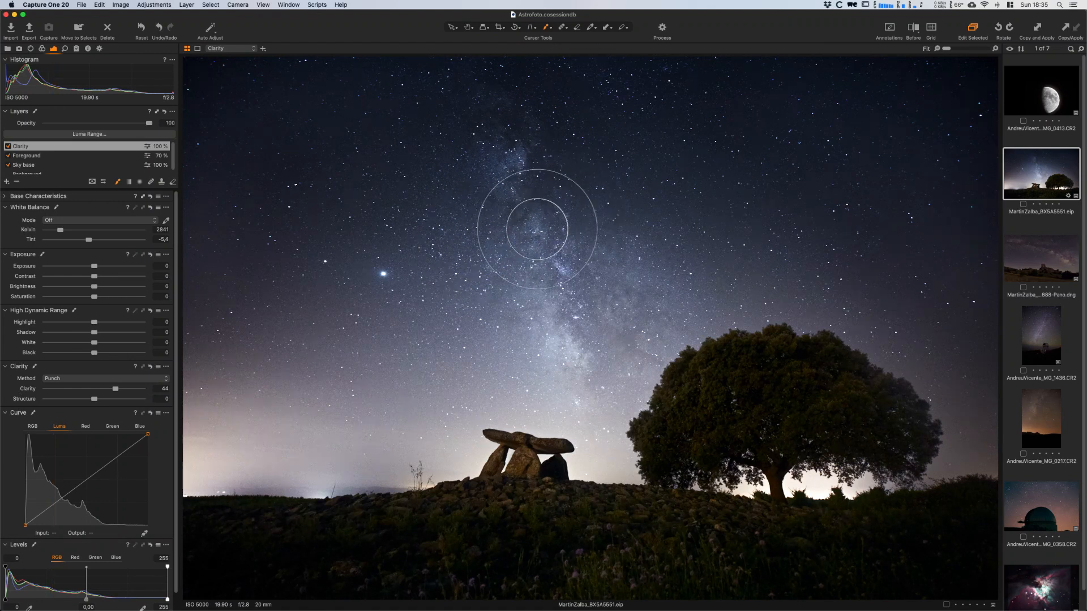
pyautogui.rightClick(541, 250)
pyautogui.moveTo(541, 248); pyautogui.dragTo(537, 248)
pyautogui.moveTo(593, 224)
pyautogui.mouseDown()
pyautogui.moveTo(564, 284)
pyautogui.moveTo(594, 279)
pyautogui.mouseUp()
pyautogui.moveTo(505, 317)
pyautogui.mouseDown()
pyautogui.moveTo(565, 352)
pyautogui.moveTo(547, 361)
pyautogui.mouseUp()
pyautogui.moveTo(623, 321)
pyautogui.mouseDown()
pyautogui.moveTo(631, 261)
pyautogui.moveTo(567, 214)
pyautogui.moveTo(499, 88)
pyautogui.moveTo(515, 194)
pyautogui.moveTo(459, 233)
pyautogui.moveTo(558, 223)
pyautogui.moveTo(623, 271)
pyautogui.mouseUp()
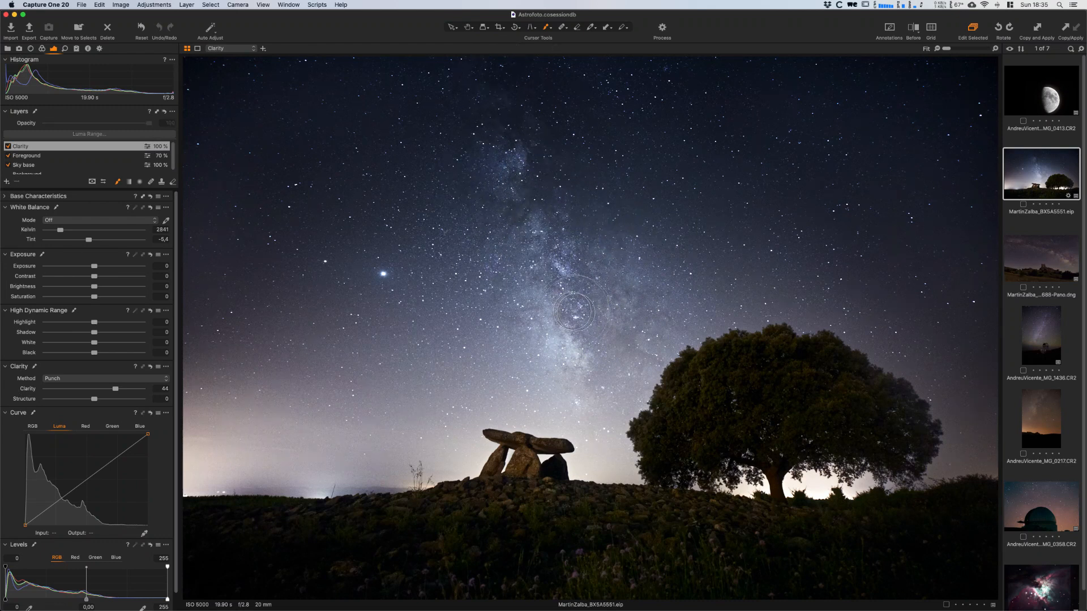
pyautogui.click(8, 146)
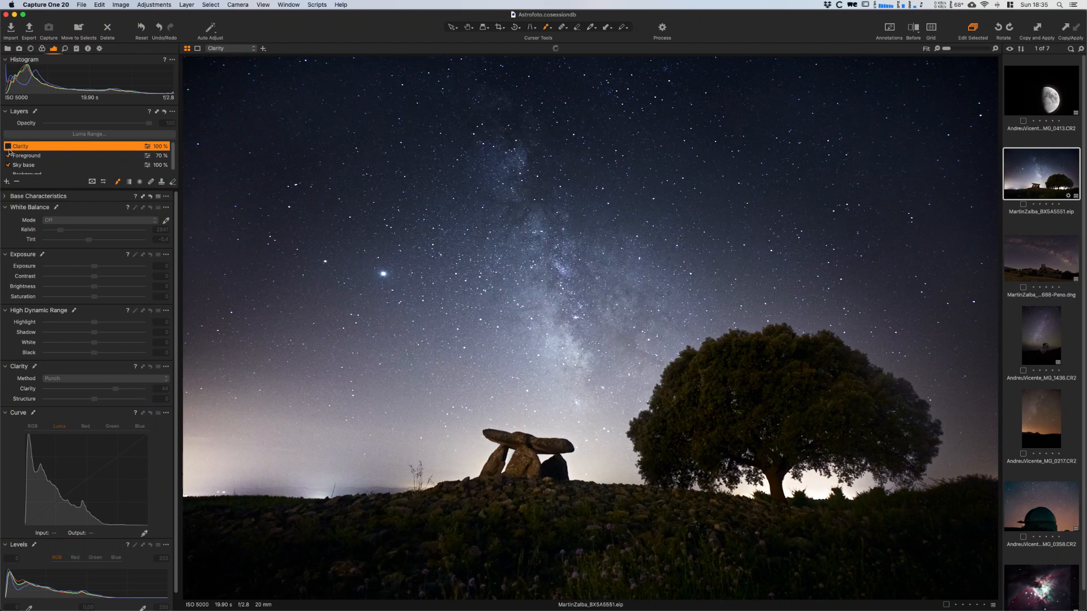
pyautogui.click(8, 146)
# - Strengthen the Clarity mask along the Milky Way using a brush of size 301, opacity 58 and flow 38
pyautogui.rightClick(574, 218)
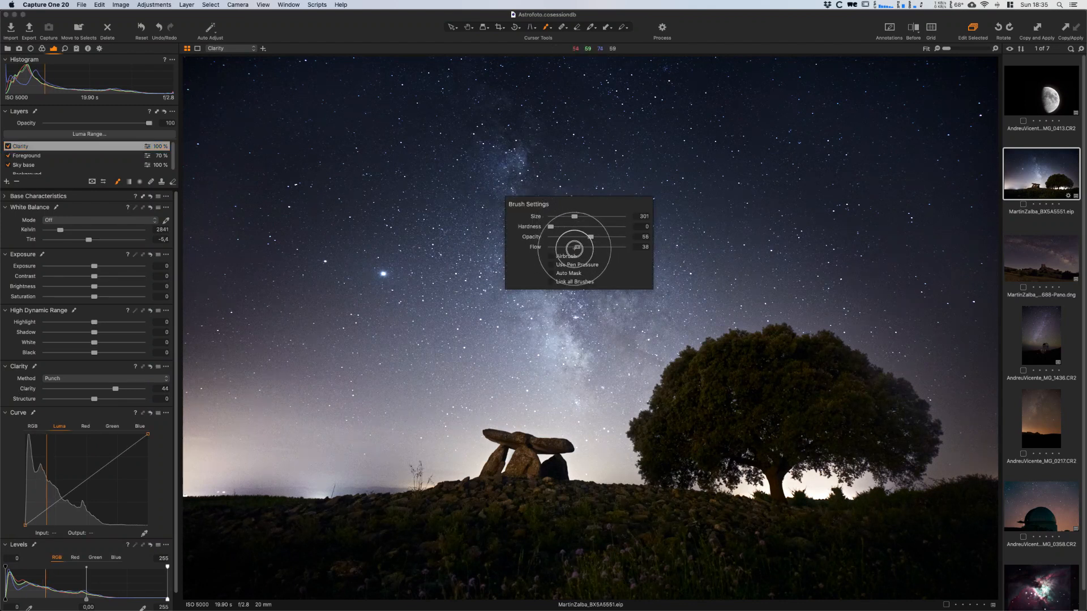
pyautogui.moveTo(458, 149)
pyautogui.mouseDown()
pyautogui.moveTo(560, 98)
pyautogui.moveTo(488, 175)
pyautogui.mouseUp()
pyautogui.moveTo(493, 170)
pyautogui.mouseDown()
pyautogui.moveTo(490, 210)
pyautogui.moveTo(541, 134)
pyautogui.moveTo(545, 268)
pyautogui.mouseUp()
pyautogui.moveTo(563, 198)
pyautogui.mouseDown()
pyautogui.moveTo(480, 287)
pyautogui.moveTo(598, 240)
pyautogui.moveTo(499, 311)
pyautogui.moveTo(532, 317)
pyautogui.mouseUp()
pyautogui.moveTo(538, 314)
pyautogui.mouseDown()
pyautogui.moveTo(511, 338)
pyautogui.moveTo(570, 329)
pyautogui.moveTo(567, 386)
pyautogui.moveTo(567, 296)
pyautogui.moveTo(573, 335)
pyautogui.mouseUp()
pyautogui.moveTo(591, 270); pyautogui.dragTo(648, 306)
pyautogui.click(379, 275)
pyautogui.moveTo(469, 117)
pyautogui.mouseDown()
pyautogui.moveTo(491, 99)
pyautogui.moveTo(613, 180)
pyautogui.moveTo(610, 293)
pyautogui.moveTo(624, 284)
pyautogui.mouseUp()
pyautogui.moveTo(562, 346)
pyautogui.mouseDown()
pyautogui.moveTo(563, 382)
pyautogui.moveTo(589, 342)
pyautogui.moveTo(660, 291)
pyautogui.moveTo(612, 241)
pyautogui.moveTo(601, 203)
pyautogui.moveTo(578, 187)
pyautogui.mouseUp()
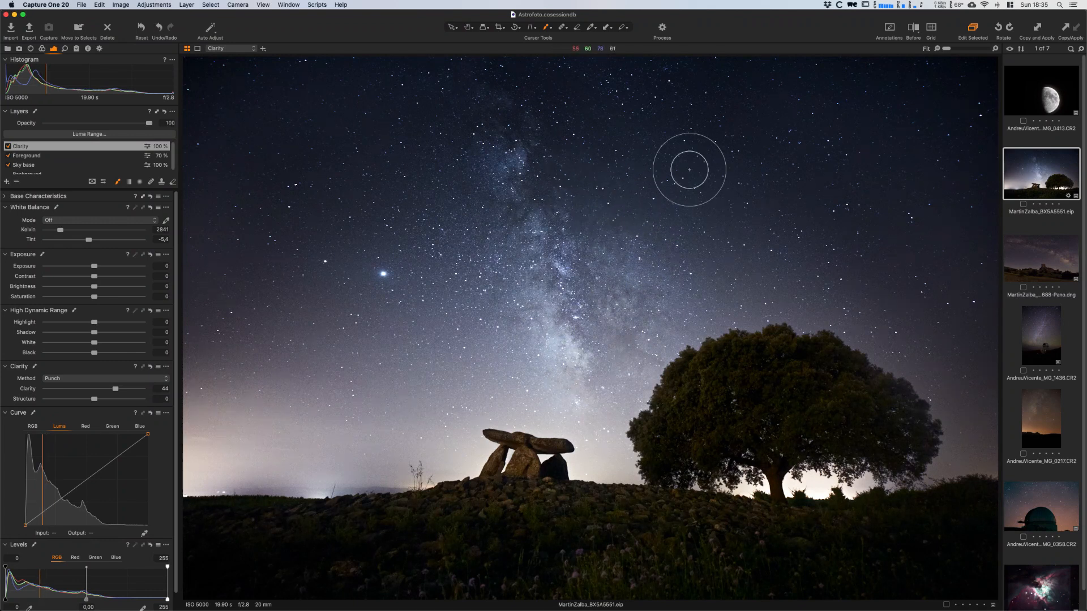
pyautogui.moveTo(592, 124)
pyautogui.mouseDown()
pyautogui.moveTo(624, 168)
pyautogui.moveTo(584, 187)
pyautogui.moveTo(685, 204)
pyautogui.moveTo(773, 176)
pyautogui.moveTo(794, 143)
pyautogui.moveTo(714, 91)
pyautogui.moveTo(777, 116)
pyautogui.moveTo(767, 168)
pyautogui.moveTo(665, 227)
pyautogui.moveTo(318, 261)
pyautogui.moveTo(423, 260)
pyautogui.moveTo(304, 305)
pyautogui.moveTo(497, 302)
pyautogui.moveTo(436, 324)
pyautogui.moveTo(414, 313)
pyautogui.moveTo(547, 318)
pyautogui.mouseUp()
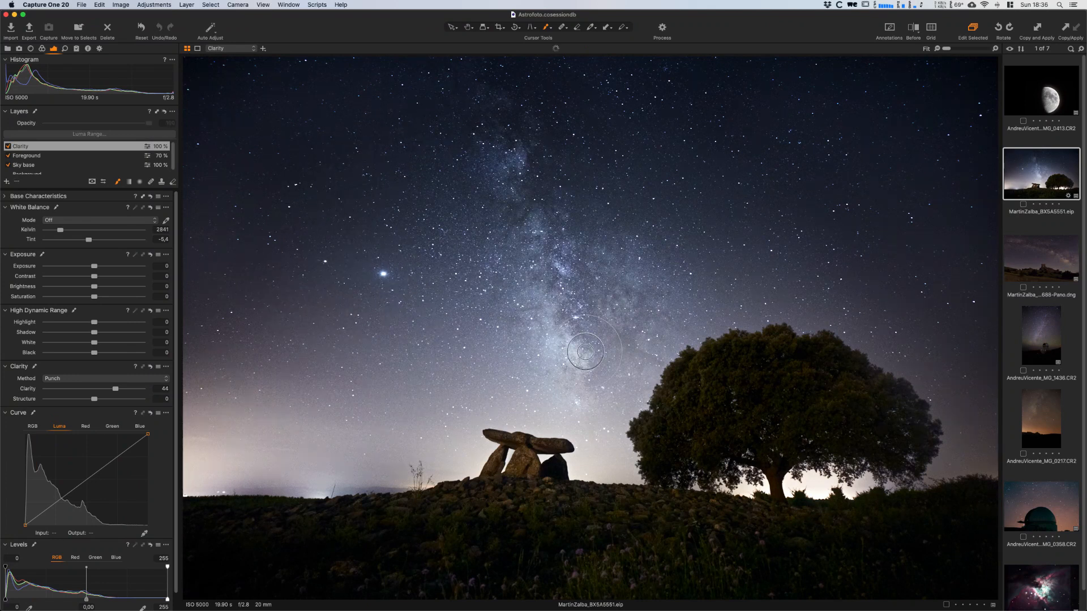
pyautogui.moveTo(639, 327)
pyautogui.mouseDown()
pyautogui.moveTo(627, 253)
pyautogui.moveTo(583, 269)
pyautogui.moveTo(543, 171)
pyautogui.moveTo(503, 136)
pyautogui.moveTo(501, 117)
pyautogui.moveTo(458, 179)
pyautogui.moveTo(419, 305)
pyautogui.moveTo(468, 209)
pyautogui.moveTo(470, 177)
pyautogui.moveTo(470, 227)
pyautogui.moveTo(494, 273)
pyautogui.moveTo(522, 232)
pyautogui.moveTo(540, 161)
pyautogui.mouseUp()
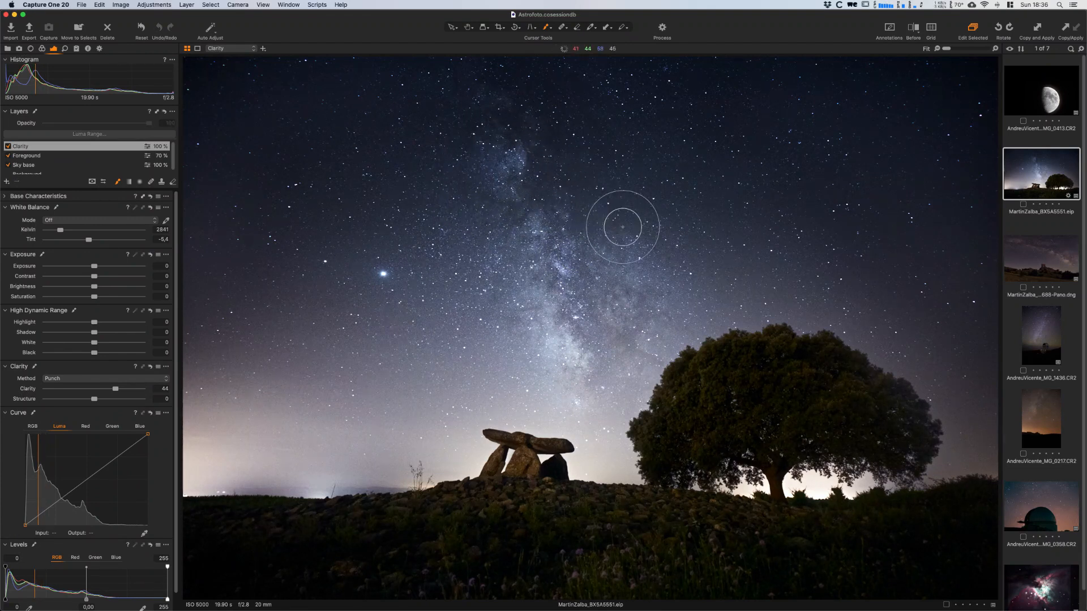
# - Readjust the brush size, refine the Clarity mask around the Milky Way core, and compare the layer on and off
pyautogui.rightClick(584, 243)
pyautogui.moveTo(577, 238); pyautogui.dragTo(579, 237)
pyautogui.click(542, 149)
pyautogui.moveTo(546, 139)
pyautogui.mouseDown()
pyautogui.moveTo(664, 248)
pyautogui.moveTo(484, 236)
pyautogui.moveTo(504, 319)
pyautogui.mouseUp()
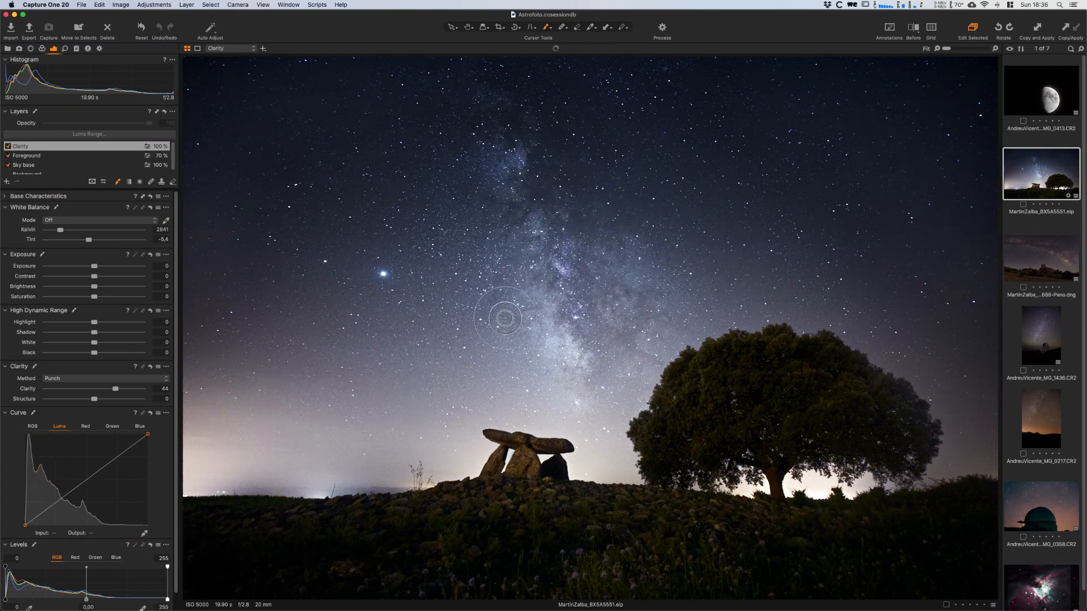
pyautogui.moveTo(469, 392); pyautogui.dragTo(453, 383)
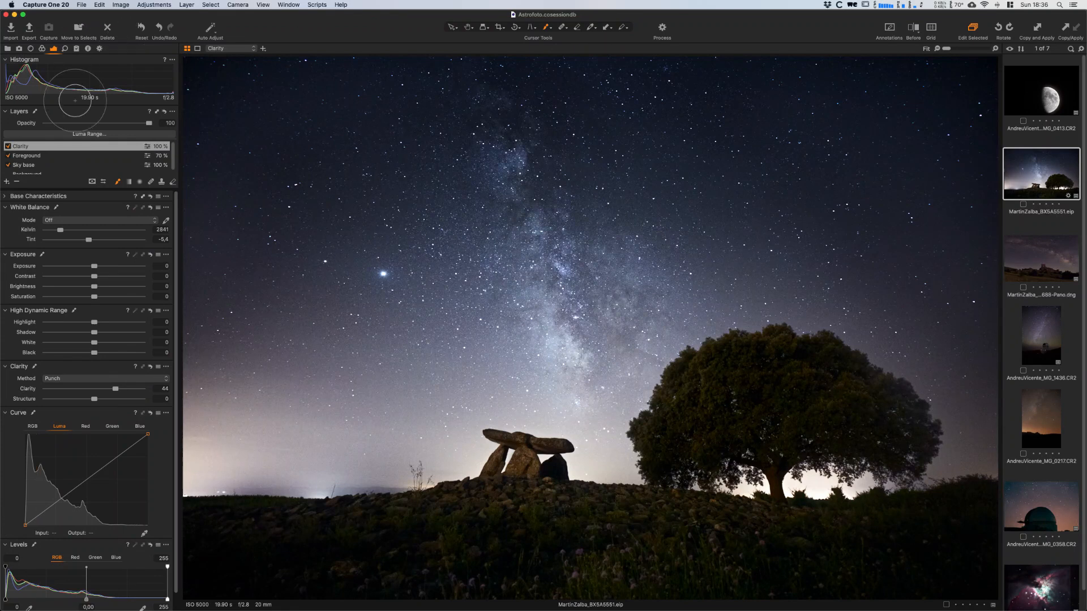
pyautogui.click(8, 147)
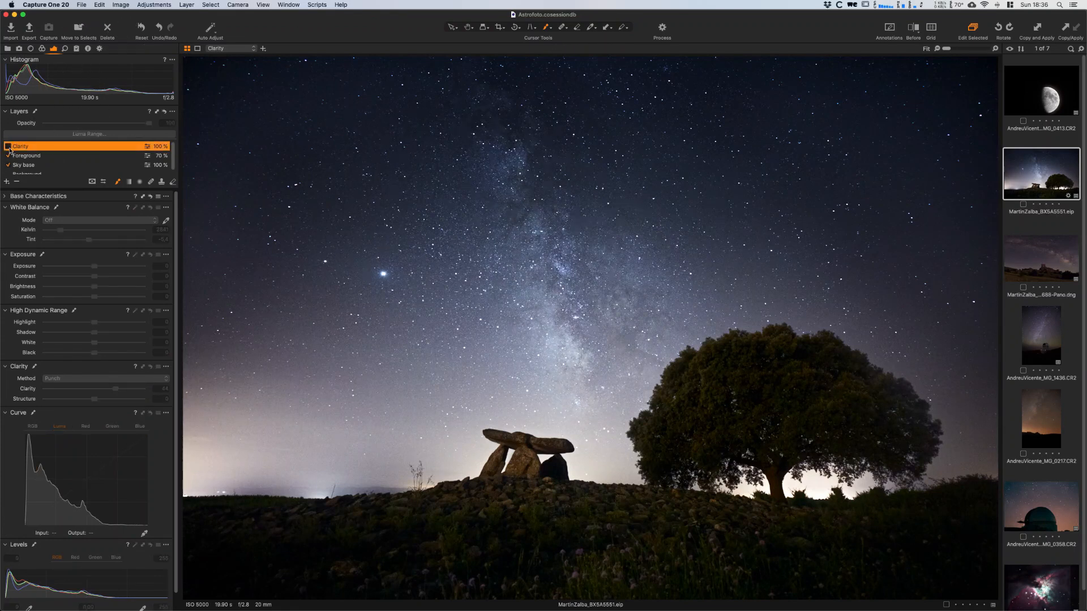
pyautogui.click(7, 146)
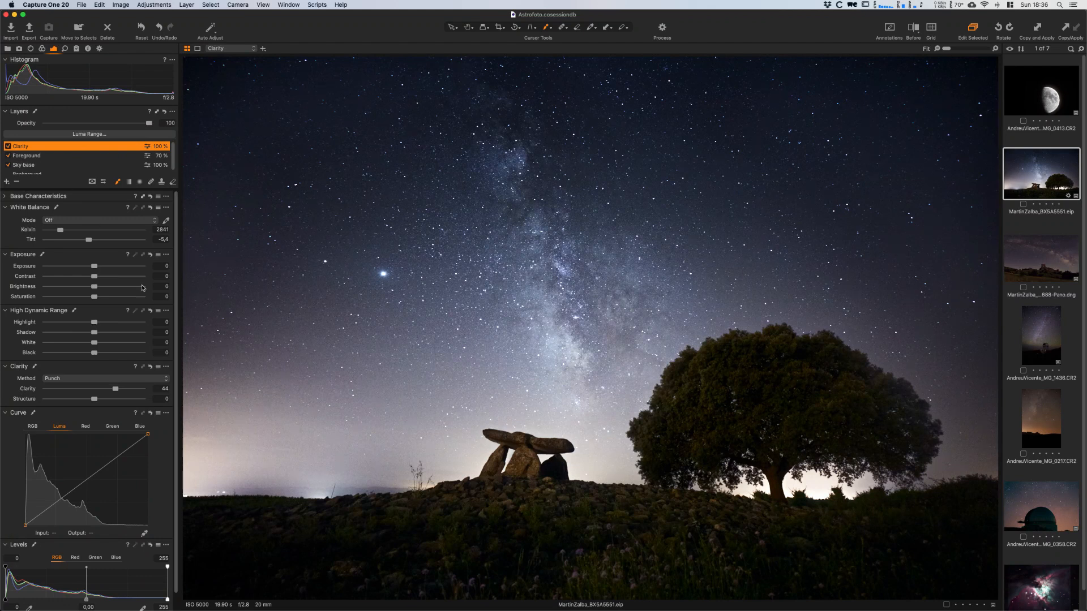
# - Set the Clarity layer's Saturation to 6 and brush more of its mask beside the Milky Way core
pyautogui.click(161, 296)
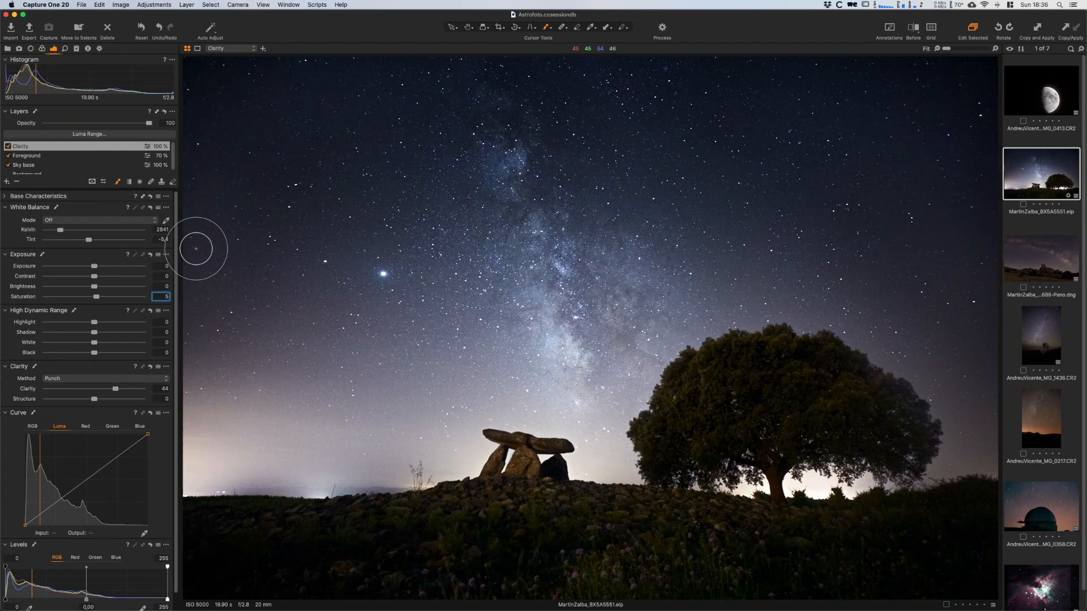
pyautogui.write('6')
pyautogui.press('Return')
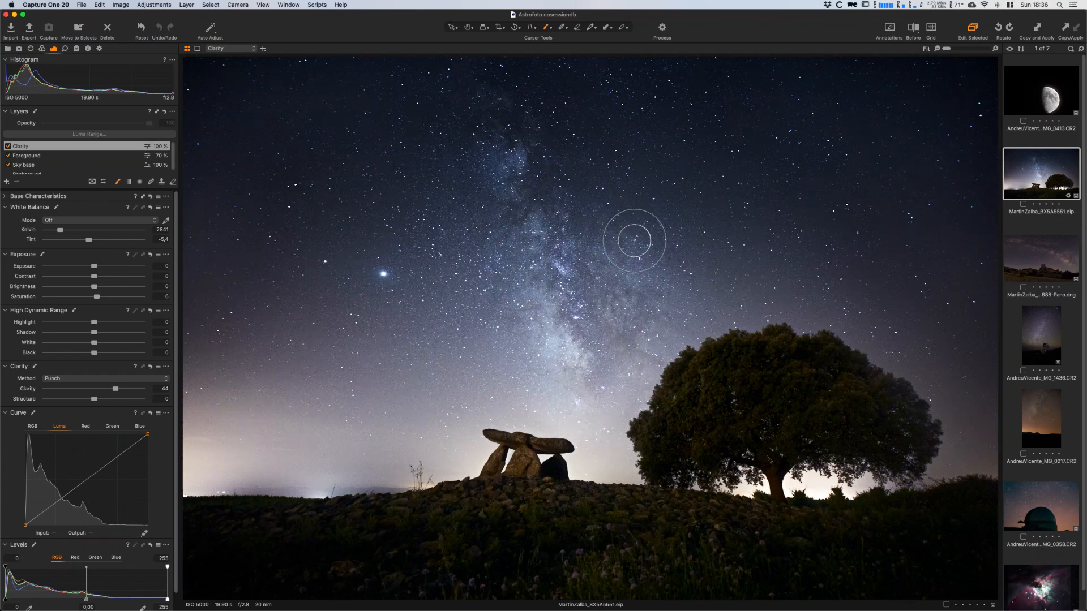
pyautogui.moveTo(645, 298)
pyautogui.mouseDown()
pyautogui.moveTo(649, 264)
pyautogui.moveTo(679, 223)
pyautogui.moveTo(629, 320)
pyautogui.moveTo(577, 280)
pyautogui.mouseUp()
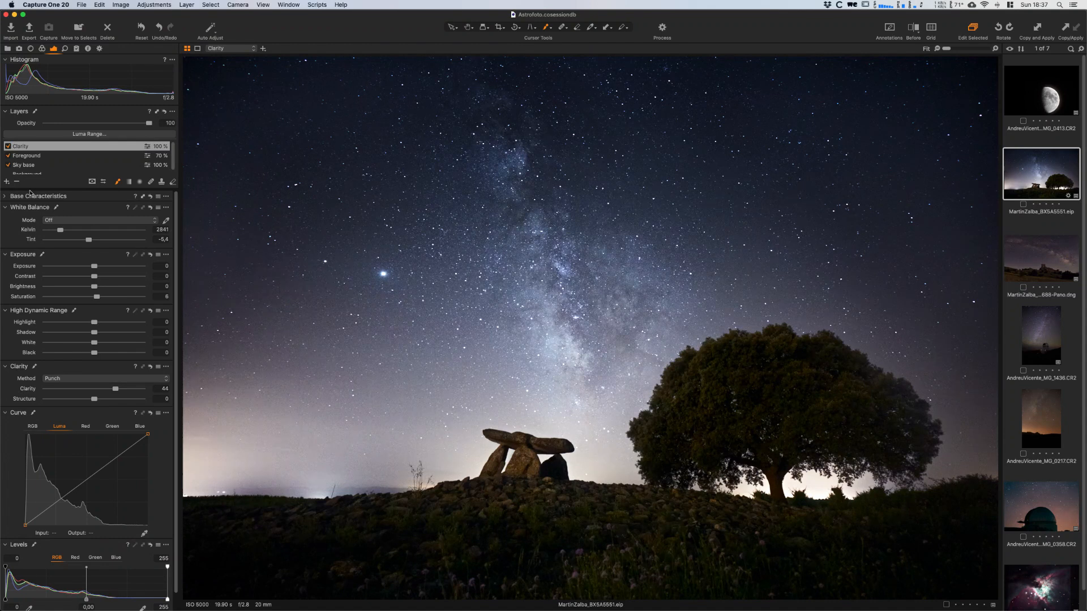
# - Add a new filled adjustment layer above Clarity and name it Uniformity
pyautogui.click(6, 182)
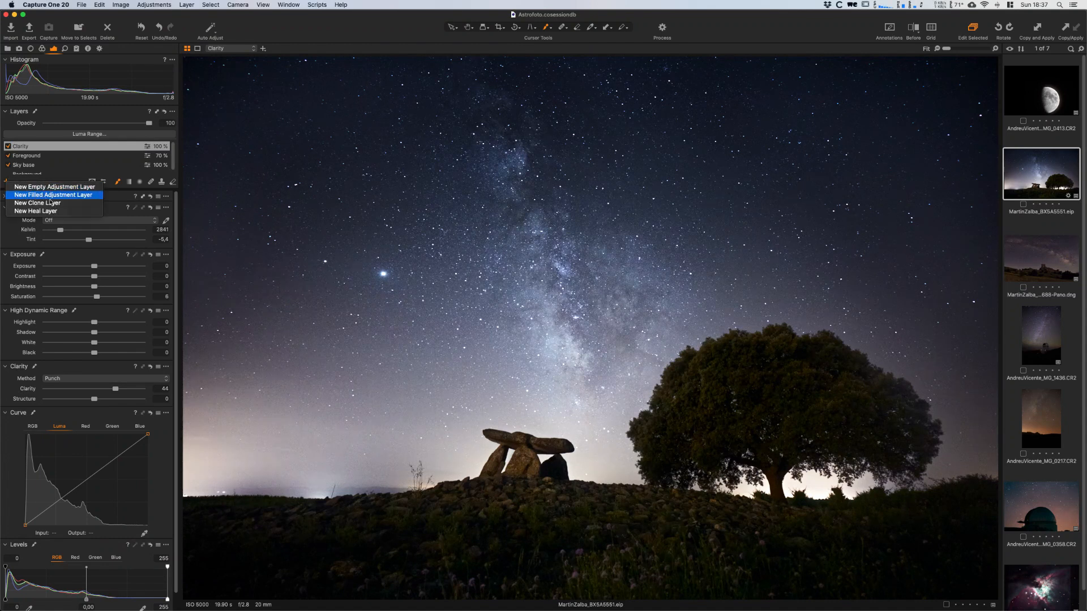
pyautogui.click(50, 198)
pyautogui.doubleClick(32, 148)
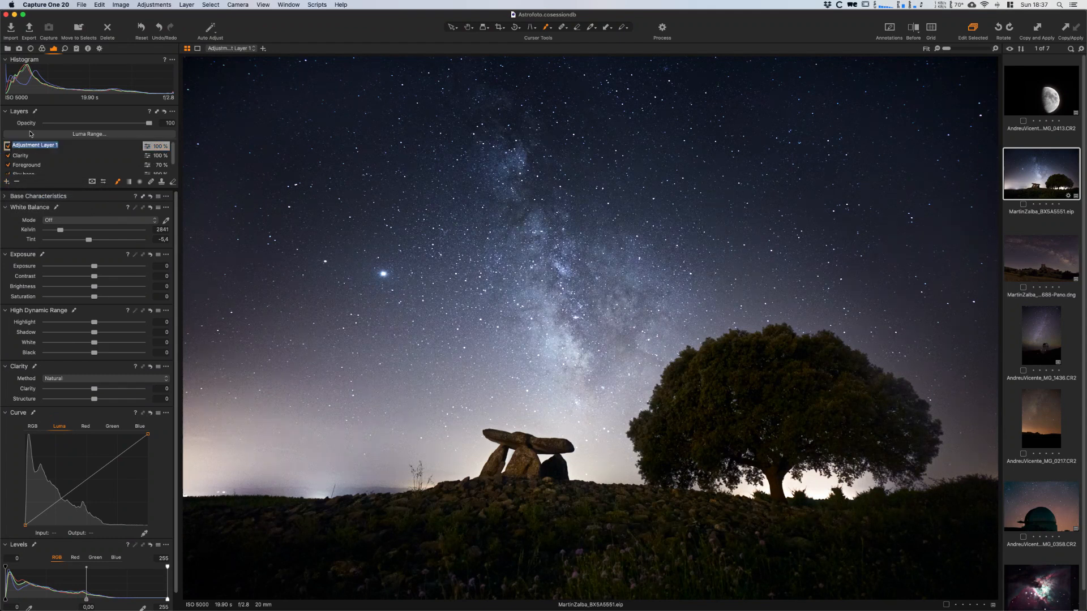
pyautogui.write('Uniformity')
pyautogui.press('Return')
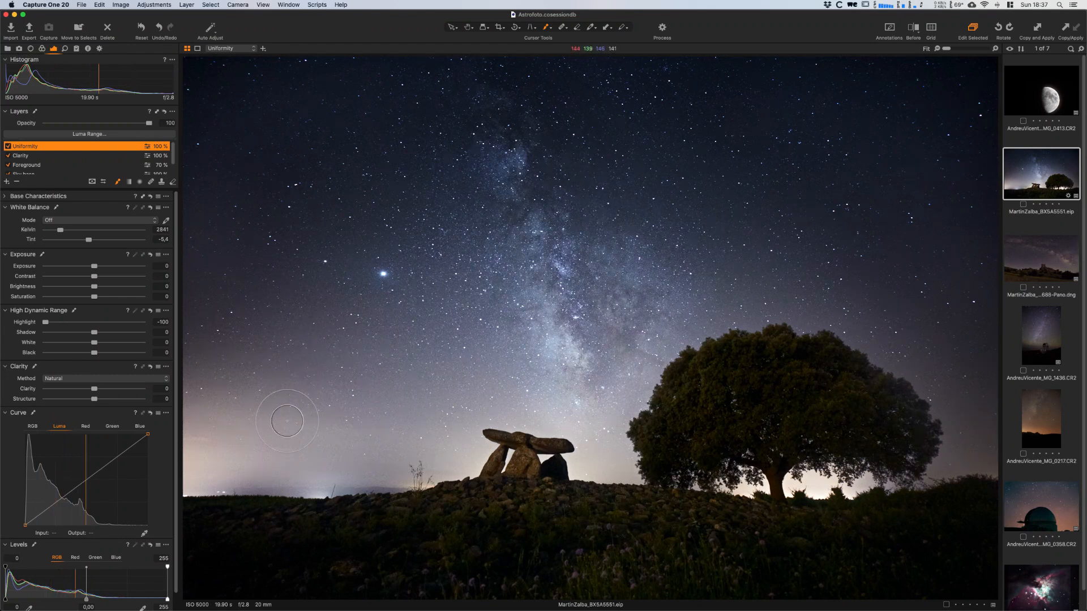
# - Set the Uniformity layer's Brightness to -7 and its RGB Levels midtone to -0.19, and invert the layer's mask
pyautogui.moveTo(243, 403); pyautogui.dragTo(253, 424)
pyautogui.moveTo(93, 287); pyautogui.dragTo(85, 289)
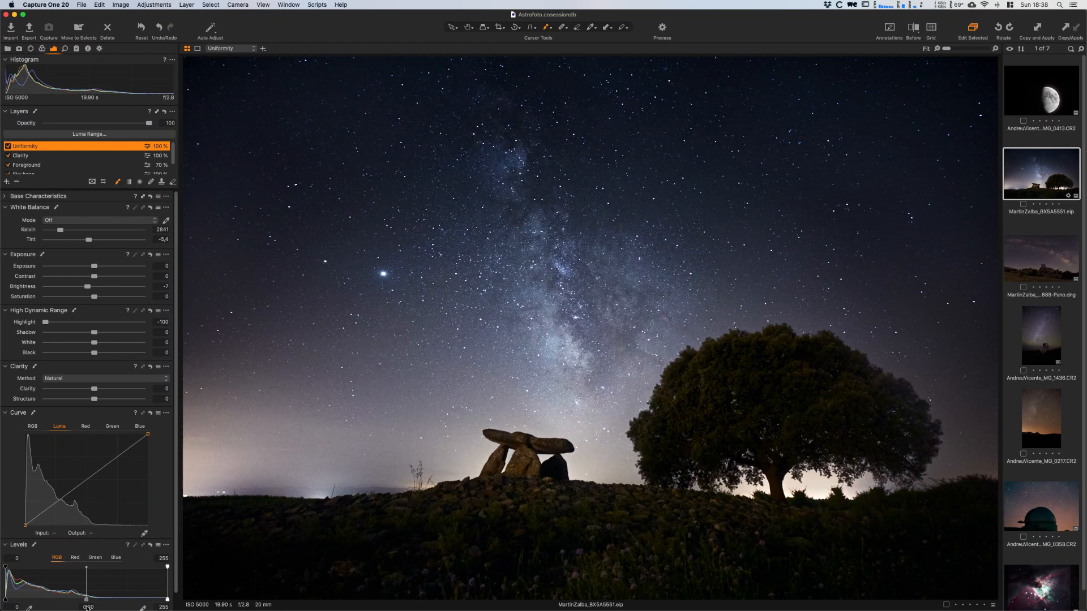
pyautogui.moveTo(89, 600); pyautogui.dragTo(94, 602)
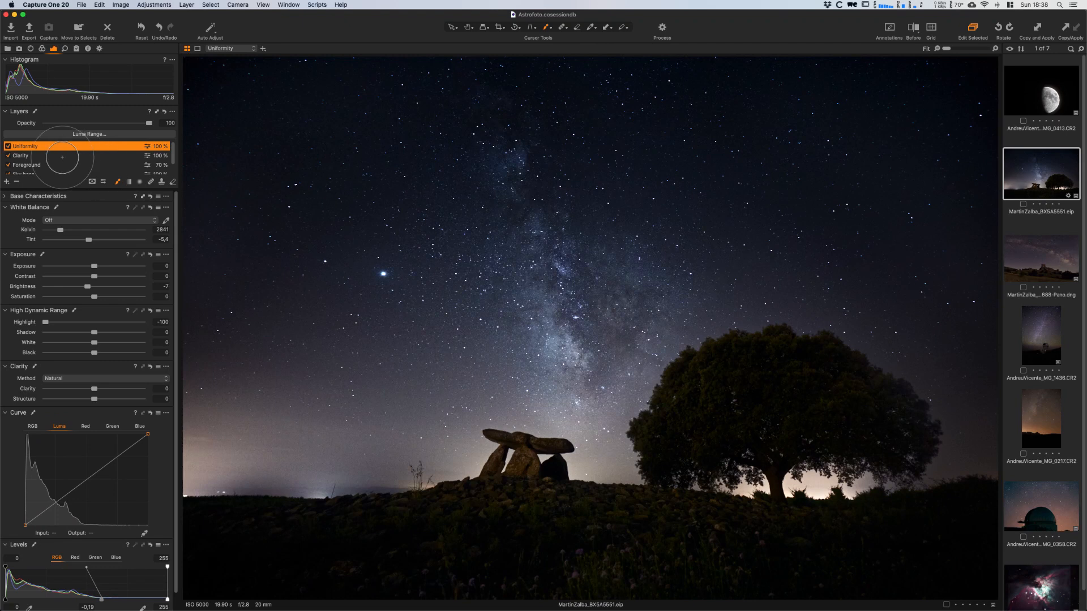
pyautogui.rightClick(24, 145)
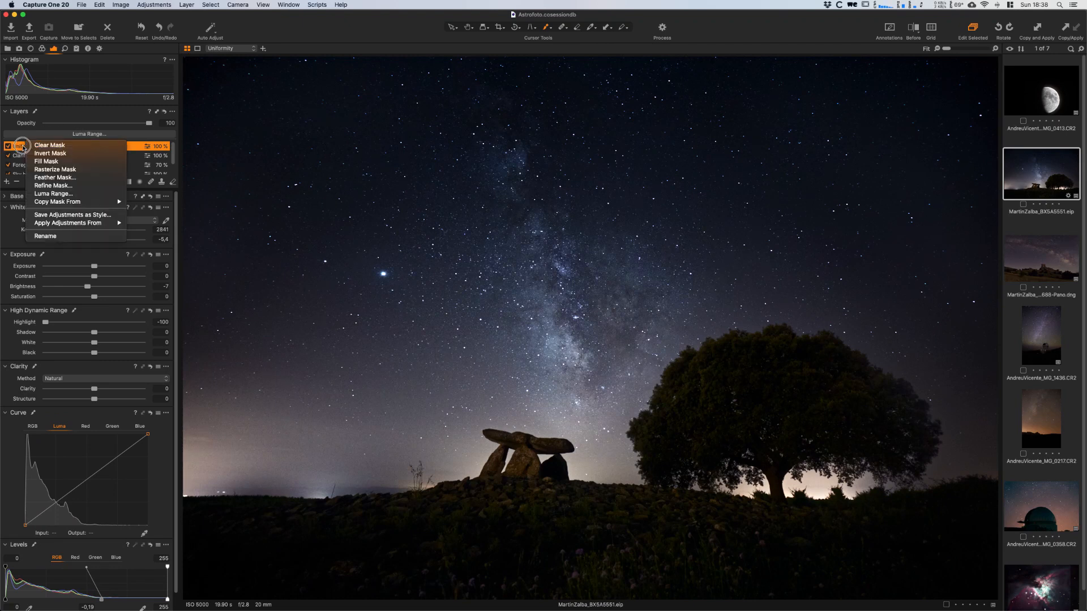
pyautogui.click(53, 153)
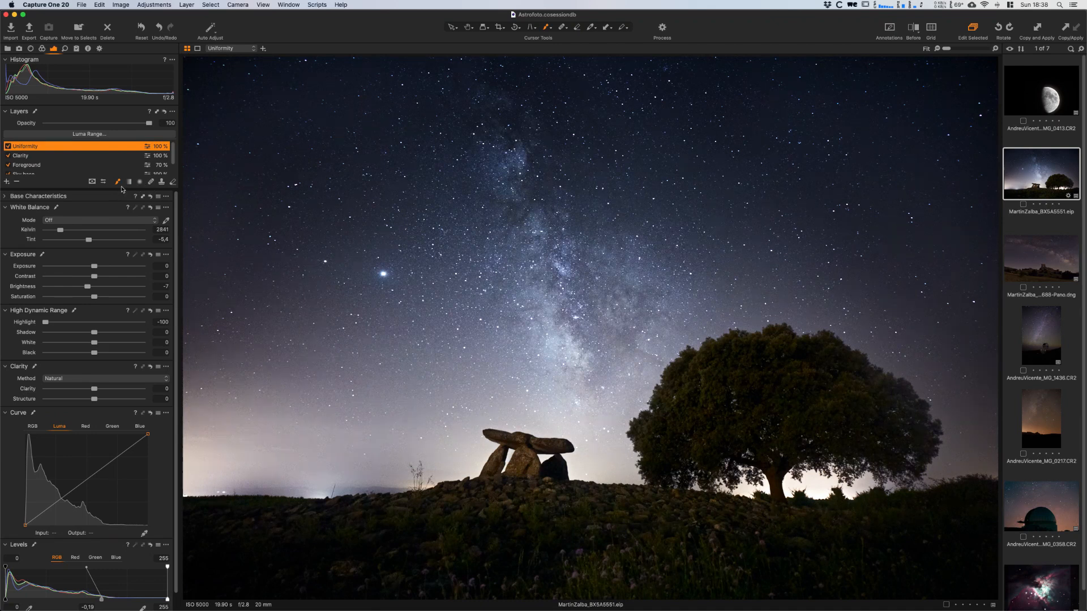
# - Brush the Uniformity mask over the sky glow at the photo's left edge, using brush opacity 30 and flow 19
pyautogui.rightClick(271, 316)
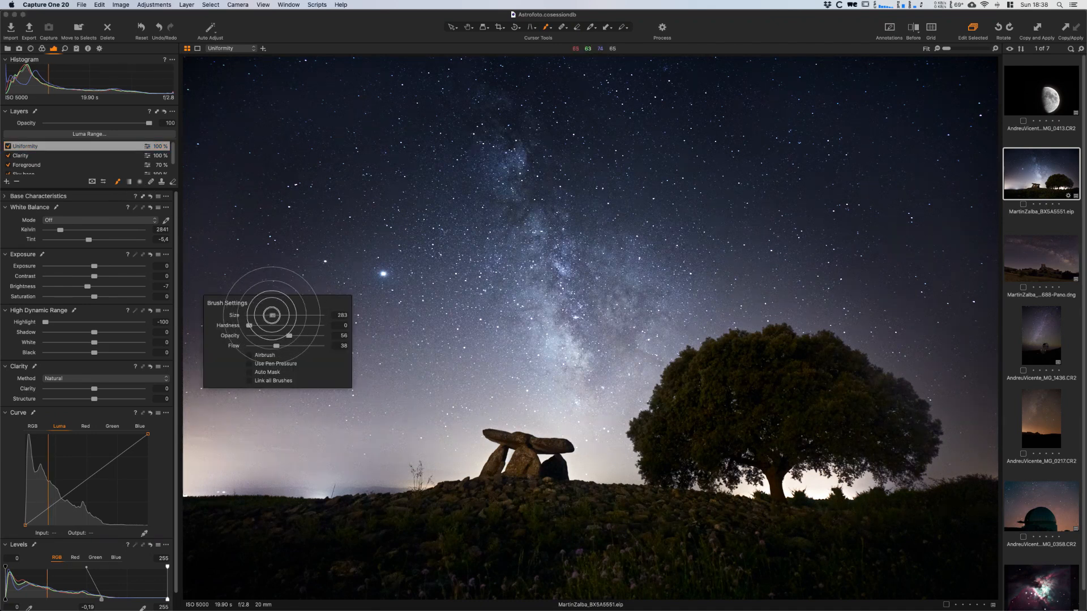
pyautogui.rightClick(222, 391)
pyautogui.moveTo(224, 413)
pyautogui.mouseDown()
pyautogui.moveTo(212, 422)
pyautogui.moveTo(226, 393)
pyautogui.mouseUp()
pyautogui.moveTo(225, 433)
pyautogui.mouseDown()
pyautogui.moveTo(301, 419)
pyautogui.moveTo(216, 378)
pyautogui.moveTo(223, 476)
pyautogui.moveTo(229, 467)
pyautogui.moveTo(204, 441)
pyautogui.moveTo(245, 484)
pyautogui.moveTo(241, 464)
pyautogui.moveTo(195, 457)
pyautogui.moveTo(373, 465)
pyautogui.moveTo(226, 458)
pyautogui.moveTo(403, 457)
pyautogui.moveTo(301, 437)
pyautogui.moveTo(391, 433)
pyautogui.moveTo(288, 430)
pyautogui.moveTo(437, 403)
pyautogui.moveTo(284, 404)
pyautogui.moveTo(370, 379)
pyautogui.moveTo(311, 372)
pyautogui.moveTo(287, 346)
pyautogui.mouseUp()
pyautogui.moveTo(251, 448)
pyautogui.mouseDown()
pyautogui.moveTo(418, 441)
pyautogui.moveTo(217, 447)
pyautogui.moveTo(250, 457)
pyautogui.moveTo(412, 443)
pyautogui.moveTo(441, 426)
pyautogui.moveTo(416, 450)
pyautogui.moveTo(424, 445)
pyautogui.moveTo(316, 442)
pyautogui.moveTo(379, 441)
pyautogui.moveTo(243, 465)
pyautogui.mouseUp()
pyautogui.moveTo(221, 466)
pyautogui.mouseDown()
pyautogui.moveTo(198, 462)
pyautogui.moveTo(217, 390)
pyautogui.moveTo(187, 467)
pyautogui.moveTo(186, 406)
pyautogui.moveTo(185, 477)
pyautogui.moveTo(201, 392)
pyautogui.moveTo(190, 481)
pyautogui.moveTo(231, 389)
pyautogui.moveTo(194, 456)
pyautogui.mouseUp()
# - Readjust the brush size and brush the Uniformity mask over the bright horizon on both sides of the dolmen
pyautogui.rightClick(434, 422)
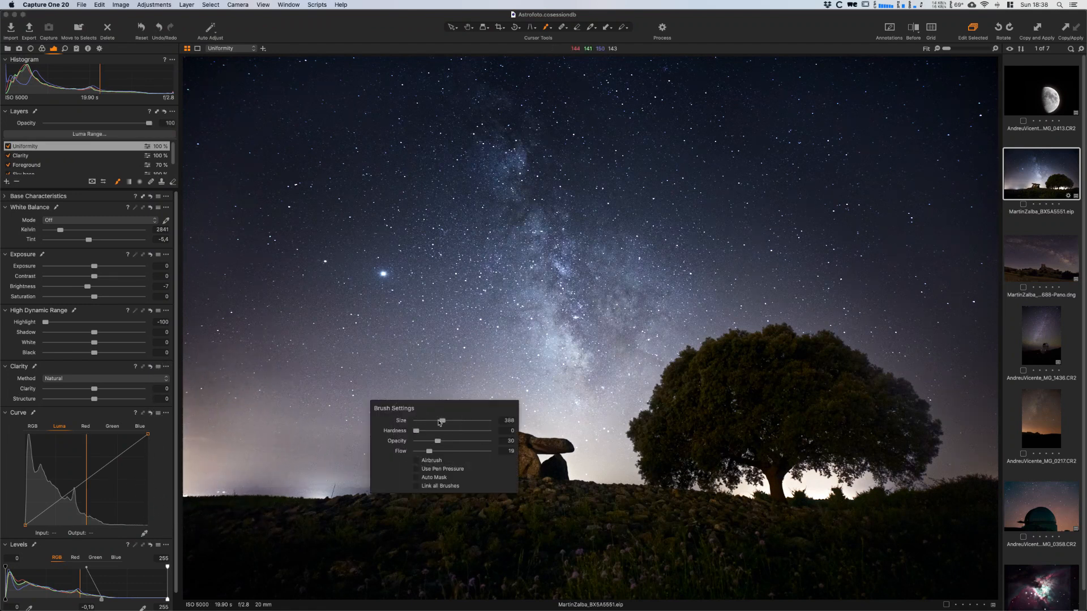
pyautogui.click(526, 418)
pyautogui.moveTo(452, 431)
pyautogui.mouseDown()
pyautogui.moveTo(495, 444)
pyautogui.moveTo(424, 483)
pyautogui.moveTo(481, 457)
pyautogui.mouseUp()
pyautogui.moveTo(581, 428)
pyautogui.mouseDown()
pyautogui.moveTo(618, 448)
pyautogui.moveTo(585, 436)
pyautogui.moveTo(598, 456)
pyautogui.moveTo(583, 471)
pyautogui.moveTo(626, 425)
pyautogui.moveTo(623, 465)
pyautogui.moveTo(577, 470)
pyautogui.moveTo(613, 405)
pyautogui.moveTo(606, 436)
pyautogui.moveTo(579, 480)
pyautogui.mouseUp()
# - Readjust the brush and extend the Uniformity mask over the low sky above the dolmen and toward the tree
pyautogui.rightClick(607, 406)
pyautogui.moveTo(581, 481)
pyautogui.mouseDown()
pyautogui.moveTo(629, 472)
pyautogui.moveTo(580, 435)
pyautogui.moveTo(610, 460)
pyautogui.moveTo(576, 467)
pyautogui.moveTo(621, 442)
pyautogui.mouseUp()
pyautogui.rightClick(617, 451)
pyautogui.rightClick(616, 450)
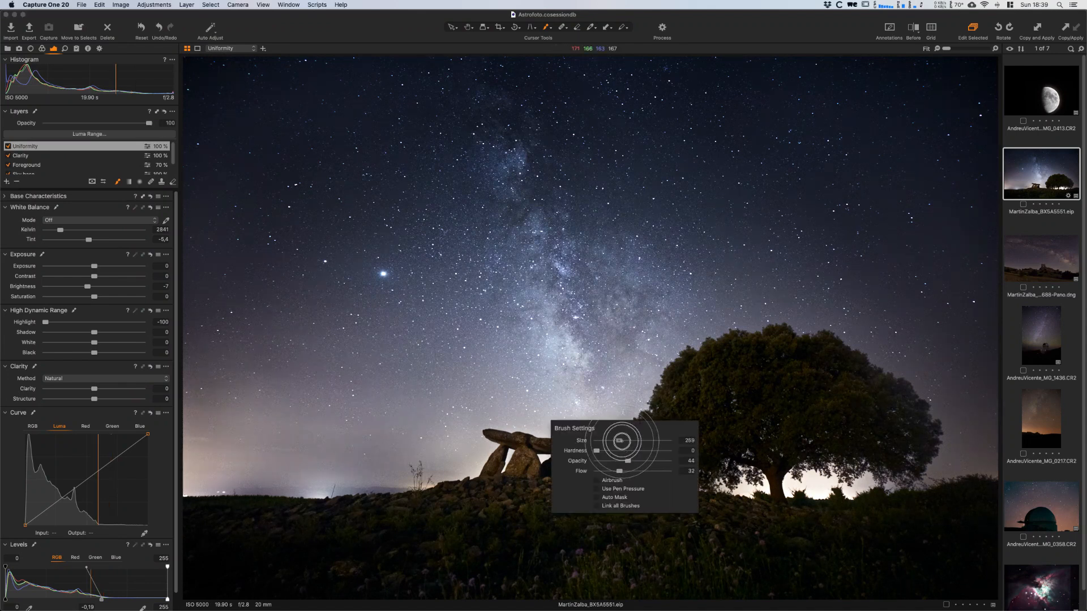
pyautogui.moveTo(530, 425); pyautogui.dragTo(551, 432)
pyautogui.moveTo(480, 421)
pyautogui.mouseDown()
pyautogui.moveTo(588, 481)
pyautogui.moveTo(552, 441)
pyautogui.moveTo(598, 404)
pyautogui.mouseUp()
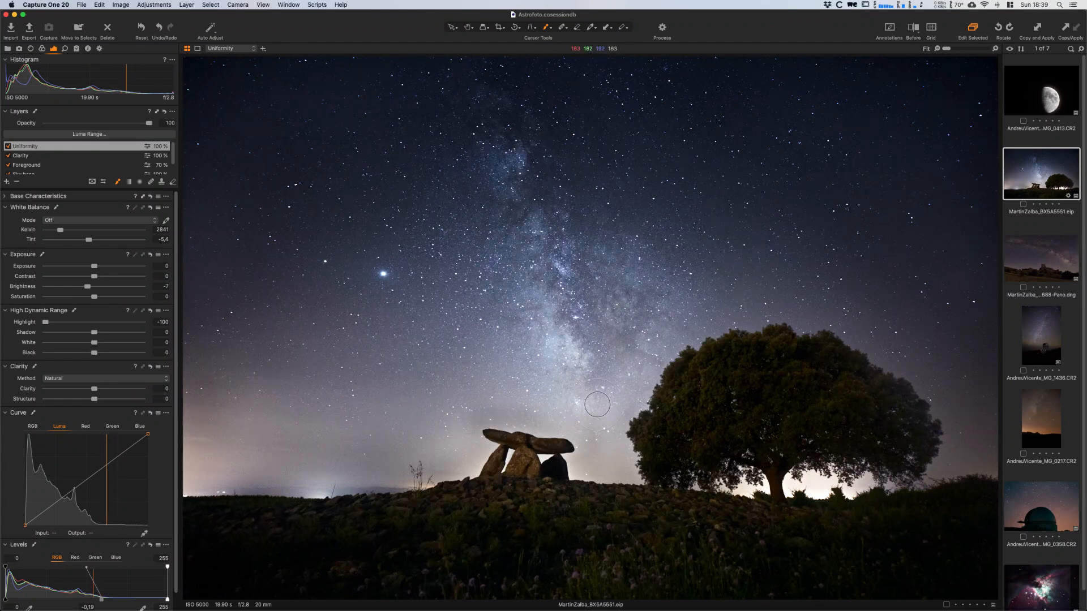
# - Lower the brush opacity, extend the Uniformity mask from the dolmen to the tree, and brush along the sky above its canopy
pyautogui.rightClick(603, 402)
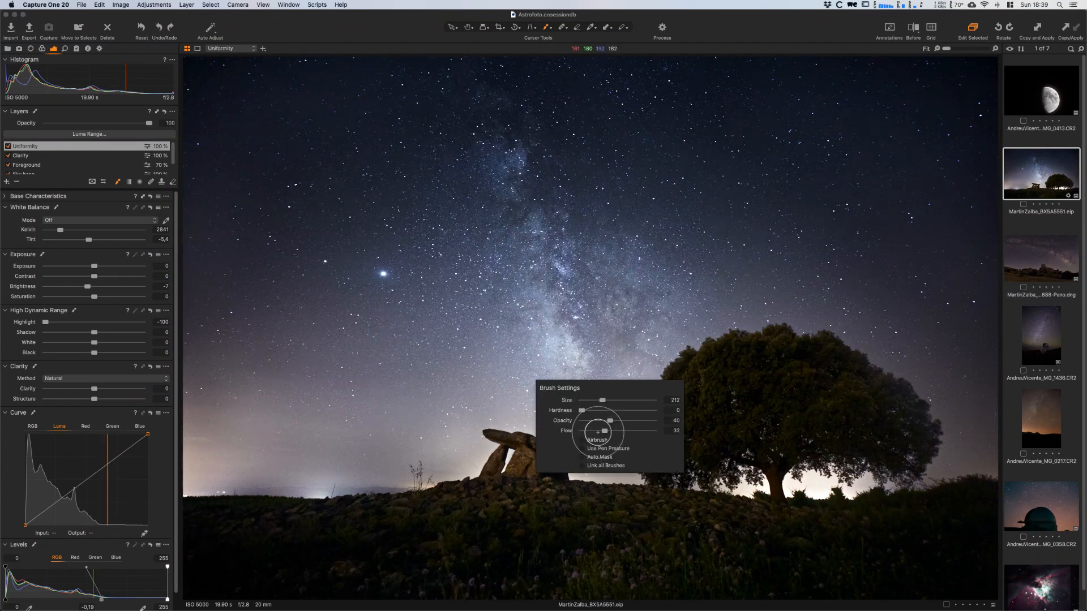
pyautogui.moveTo(610, 421); pyautogui.dragTo(608, 420)
pyautogui.moveTo(502, 424)
pyautogui.mouseDown()
pyautogui.moveTo(586, 434)
pyautogui.moveTo(625, 430)
pyautogui.mouseUp()
pyautogui.moveTo(628, 424)
pyautogui.mouseDown()
pyautogui.moveTo(606, 410)
pyautogui.moveTo(608, 451)
pyautogui.moveTo(580, 457)
pyautogui.moveTo(619, 447)
pyautogui.moveTo(623, 458)
pyautogui.moveTo(673, 373)
pyautogui.moveTo(630, 424)
pyautogui.moveTo(676, 419)
pyautogui.moveTo(685, 398)
pyautogui.moveTo(620, 404)
pyautogui.moveTo(652, 365)
pyautogui.moveTo(724, 352)
pyautogui.moveTo(673, 352)
pyautogui.moveTo(800, 320)
pyautogui.moveTo(691, 350)
pyautogui.moveTo(679, 343)
pyautogui.moveTo(709, 330)
pyautogui.moveTo(849, 336)
pyautogui.moveTo(957, 382)
pyautogui.moveTo(921, 416)
pyautogui.moveTo(910, 380)
pyautogui.moveTo(920, 485)
pyautogui.moveTo(939, 480)
pyautogui.moveTo(987, 456)
pyautogui.moveTo(943, 419)
pyautogui.moveTo(977, 401)
pyautogui.moveTo(922, 320)
pyautogui.mouseUp()
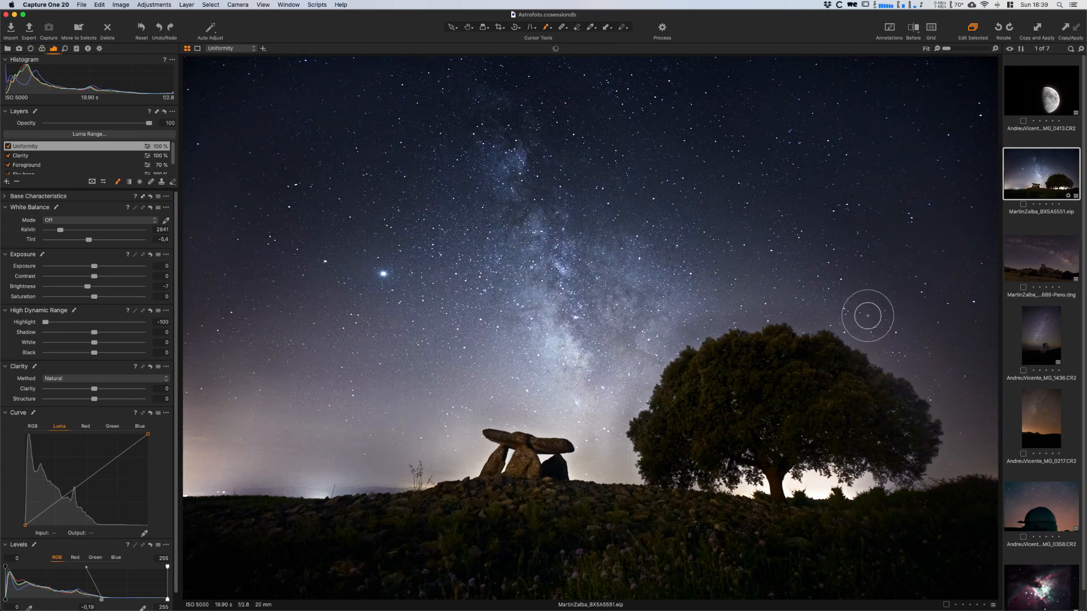
pyautogui.rightClick(727, 317)
pyautogui.moveTo(791, 324)
pyautogui.mouseDown()
pyautogui.moveTo(783, 332)
pyautogui.moveTo(793, 301)
pyautogui.mouseUp()
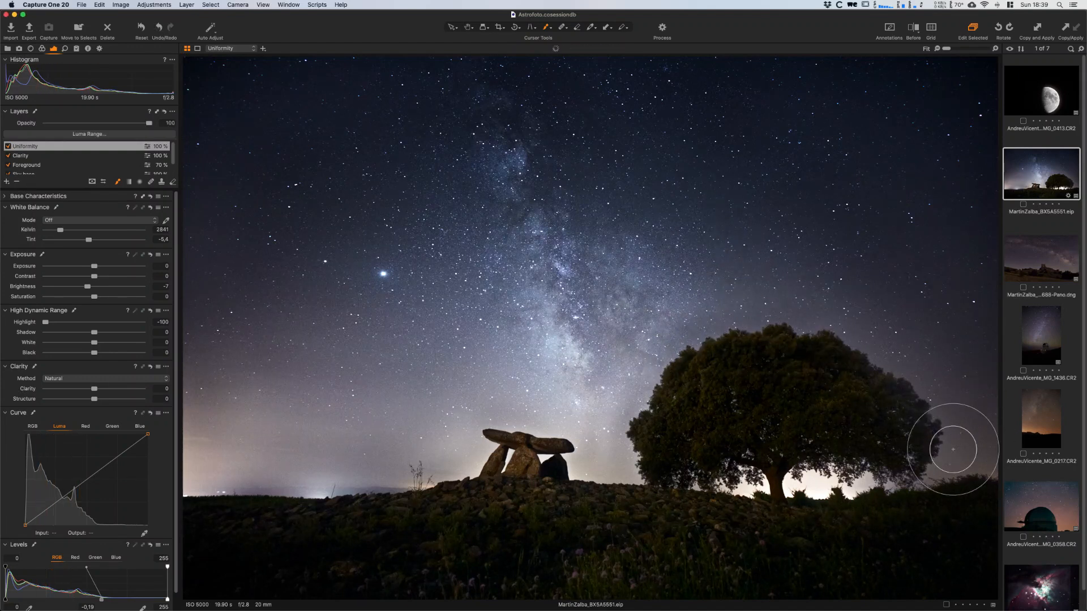
# - Resize the brush and paint the Uniformity mask over the glow beneath the tree and along the horizon to the dolmen
pyautogui.rightClick(827, 479)
pyautogui.moveTo(831, 478)
pyautogui.mouseDown()
pyautogui.moveTo(835, 417)
pyautogui.moveTo(855, 481)
pyautogui.moveTo(800, 484)
pyautogui.moveTo(879, 482)
pyautogui.moveTo(793, 479)
pyautogui.moveTo(871, 483)
pyautogui.moveTo(826, 484)
pyautogui.mouseUp()
pyautogui.moveTo(757, 477)
pyautogui.mouseDown()
pyautogui.moveTo(721, 483)
pyautogui.moveTo(749, 473)
pyautogui.moveTo(727, 492)
pyautogui.moveTo(834, 486)
pyautogui.moveTo(802, 480)
pyautogui.moveTo(928, 483)
pyautogui.mouseUp()
pyautogui.moveTo(818, 482)
pyautogui.mouseDown()
pyautogui.moveTo(629, 450)
pyautogui.moveTo(574, 456)
pyautogui.moveTo(623, 447)
pyautogui.moveTo(498, 416)
pyautogui.moveTo(588, 430)
pyautogui.moveTo(585, 420)
pyautogui.moveTo(468, 444)
pyautogui.moveTo(465, 461)
pyautogui.moveTo(415, 480)
pyautogui.moveTo(435, 473)
pyautogui.mouseUp()
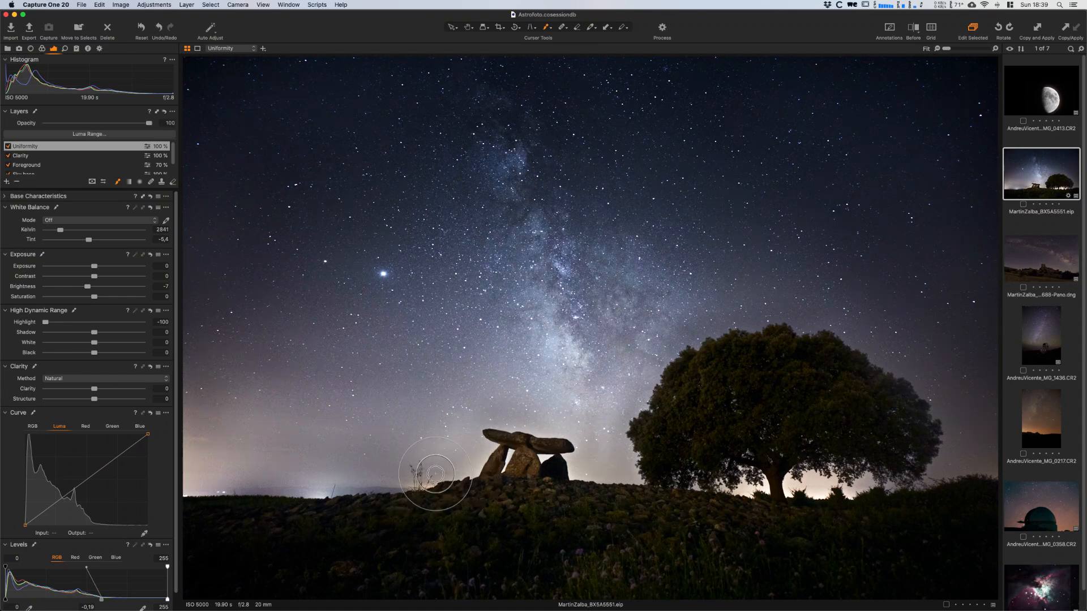
# - Brush the Uniformity mask down both side edges of the low sky with a large brush at opacity 35 and flow 22
pyautogui.rightClick(261, 405)
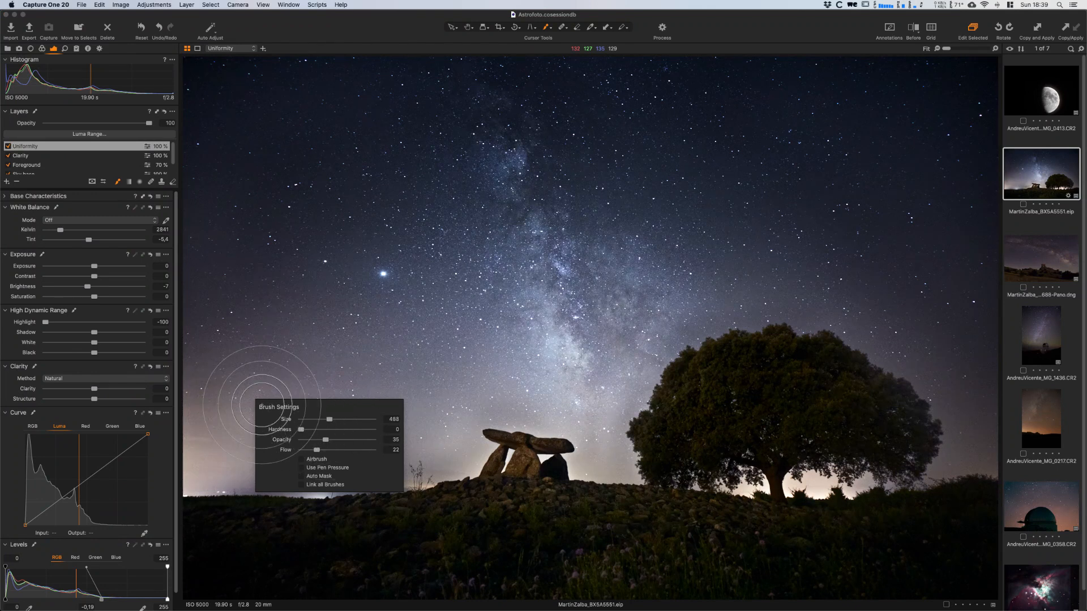
pyautogui.moveTo(209, 392)
pyautogui.mouseDown()
pyautogui.moveTo(218, 369)
pyautogui.moveTo(181, 527)
pyautogui.moveTo(201, 353)
pyautogui.moveTo(171, 544)
pyautogui.moveTo(197, 398)
pyautogui.moveTo(184, 534)
pyautogui.moveTo(202, 390)
pyautogui.moveTo(186, 555)
pyautogui.moveTo(200, 536)
pyautogui.mouseUp()
pyautogui.moveTo(199, 451)
pyautogui.mouseDown()
pyautogui.moveTo(191, 518)
pyautogui.moveTo(195, 429)
pyautogui.moveTo(194, 539)
pyautogui.moveTo(200, 426)
pyautogui.moveTo(192, 490)
pyautogui.moveTo(197, 455)
pyautogui.mouseUp()
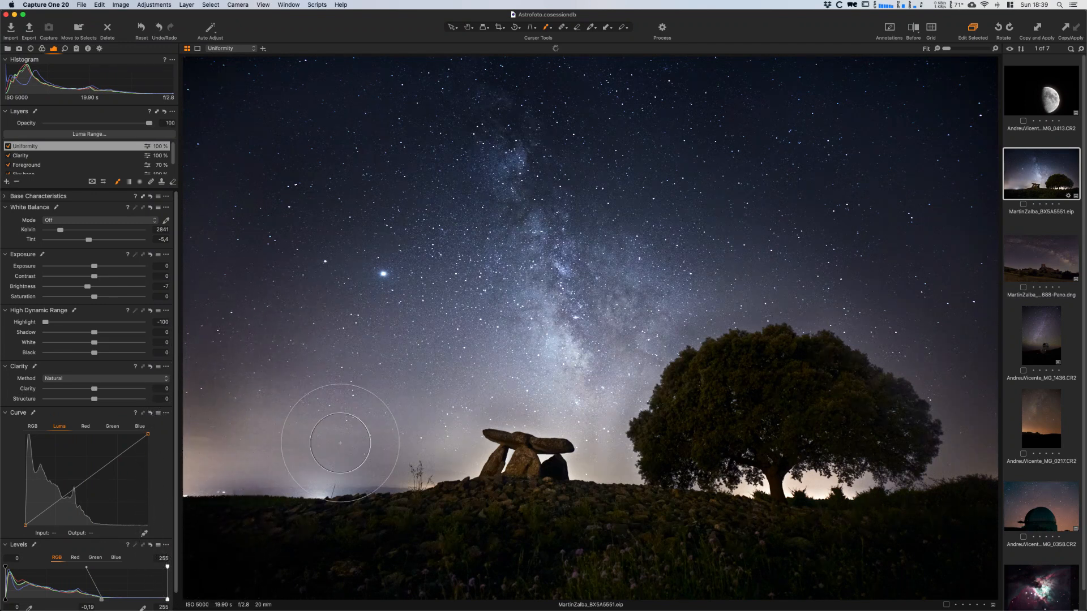
pyautogui.moveTo(975, 349)
pyautogui.mouseDown()
pyautogui.moveTo(946, 554)
pyautogui.moveTo(975, 401)
pyautogui.moveTo(945, 548)
pyautogui.moveTo(966, 424)
pyautogui.moveTo(934, 424)
pyautogui.moveTo(962, 344)
pyautogui.moveTo(934, 520)
pyautogui.moveTo(979, 460)
pyautogui.moveTo(941, 362)
pyautogui.moveTo(944, 518)
pyautogui.moveTo(892, 517)
pyautogui.mouseUp()
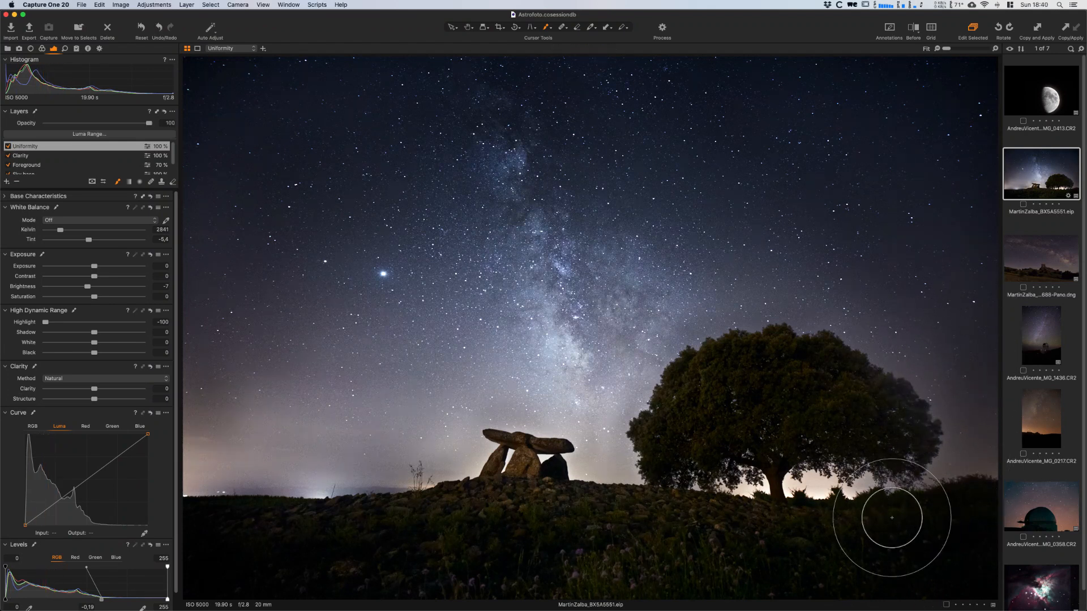
# - Reduce the brush size and paint the Uniformity mask over the glow around the tree trunk
pyautogui.rightClick(743, 313)
pyautogui.moveTo(745, 323); pyautogui.dragTo(736, 325)
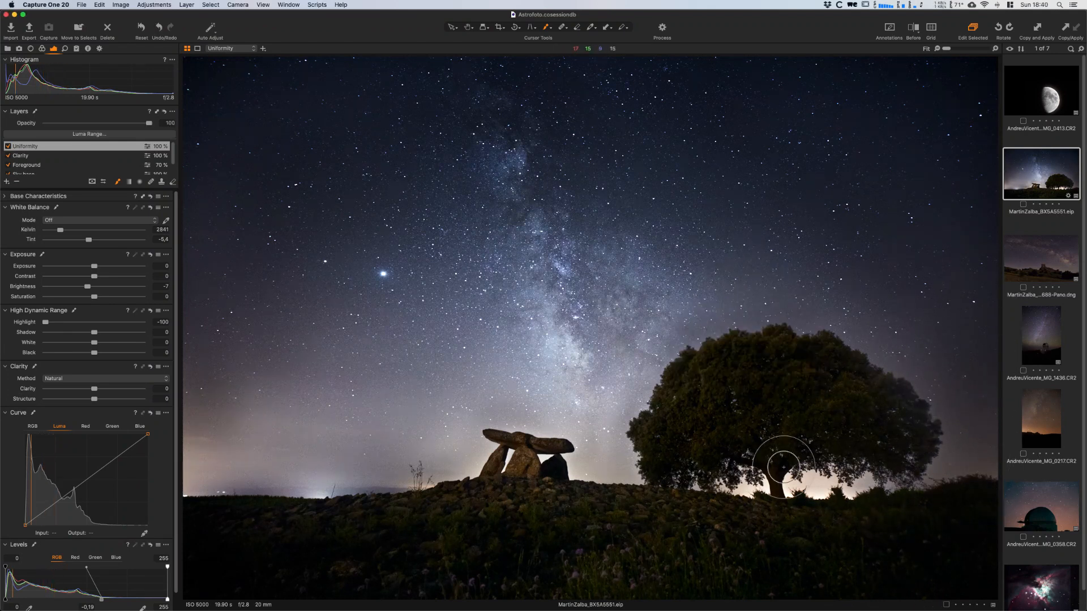
pyautogui.rightClick(820, 474)
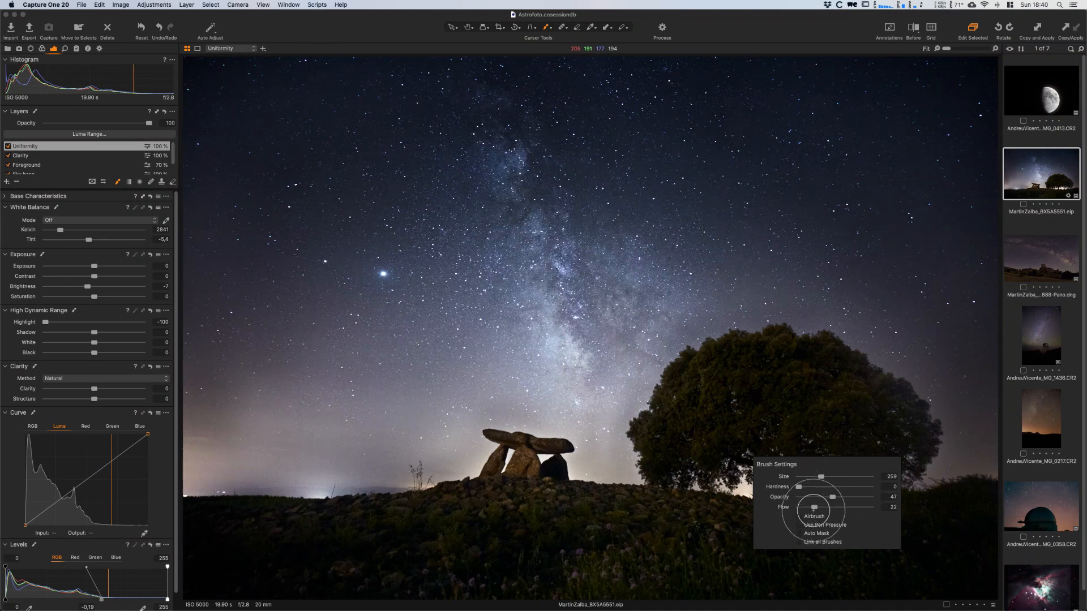
pyautogui.moveTo(798, 485)
pyautogui.mouseDown()
pyautogui.moveTo(847, 477)
pyautogui.moveTo(714, 489)
pyautogui.moveTo(745, 468)
pyautogui.moveTo(807, 500)
pyautogui.moveTo(795, 487)
pyautogui.moveTo(840, 485)
pyautogui.moveTo(797, 484)
pyautogui.moveTo(840, 488)
pyautogui.mouseUp()
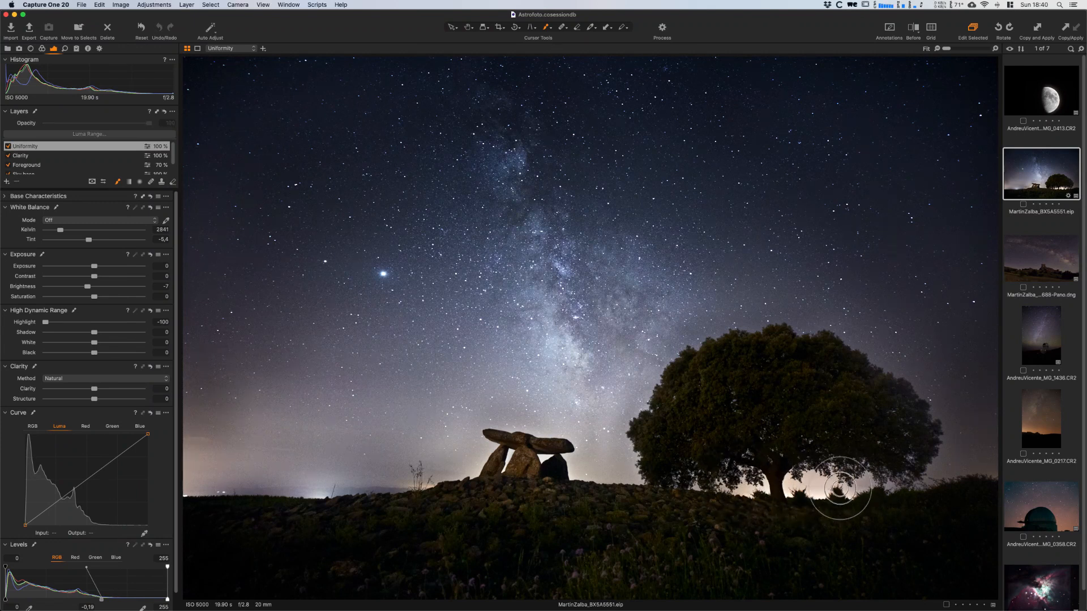
# - Refine the Uniformity mask around and inside the dolmen, reducing the brush size to 73, and compare the layer on and off
pyautogui.rightClick(595, 447)
pyautogui.moveTo(620, 463)
pyautogui.mouseDown()
pyautogui.moveTo(609, 465)
pyautogui.moveTo(636, 460)
pyautogui.moveTo(553, 470)
pyautogui.moveTo(566, 459)
pyautogui.mouseUp()
pyautogui.moveTo(478, 439); pyautogui.dragTo(467, 477)
pyautogui.rightClick(512, 448)
pyautogui.moveTo(537, 435); pyautogui.dragTo(531, 436)
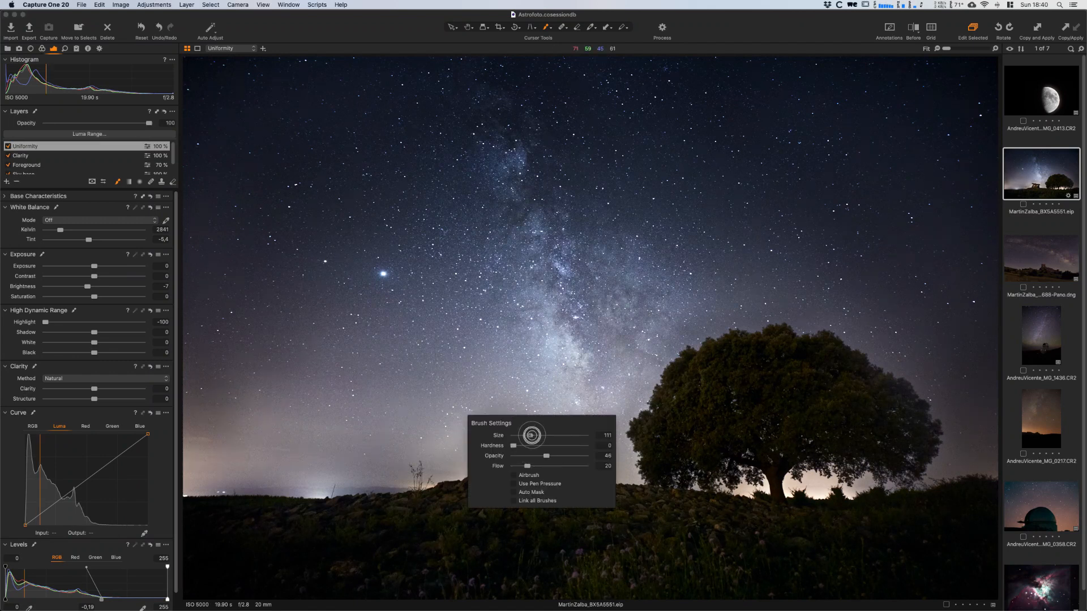
pyautogui.rightClick(524, 449)
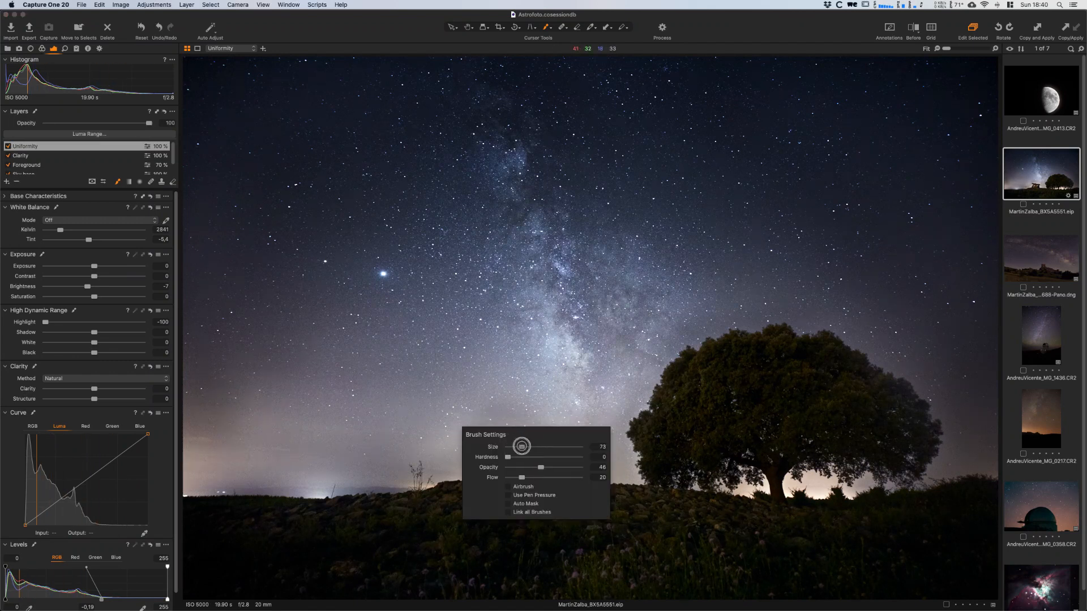
pyautogui.moveTo(509, 460)
pyautogui.mouseDown()
pyautogui.moveTo(515, 450)
pyautogui.moveTo(499, 471)
pyautogui.moveTo(556, 460)
pyautogui.moveTo(544, 458)
pyautogui.mouseUp()
pyautogui.moveTo(499, 459)
pyautogui.mouseDown()
pyautogui.moveTo(513, 447)
pyautogui.moveTo(500, 472)
pyautogui.mouseUp()
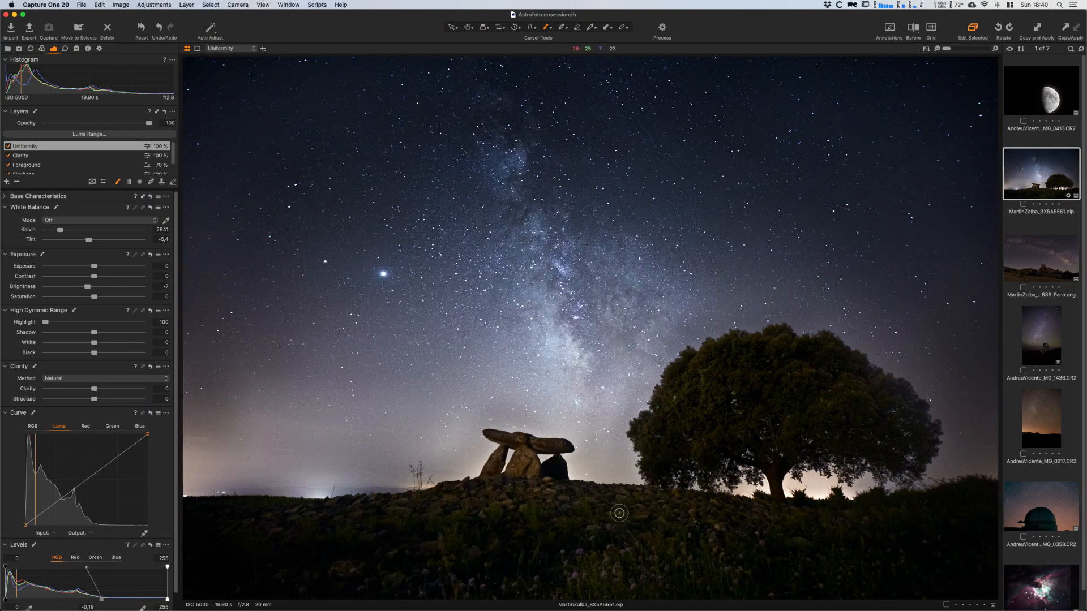
pyautogui.click(7, 146)
pyautogui.click(8, 147)
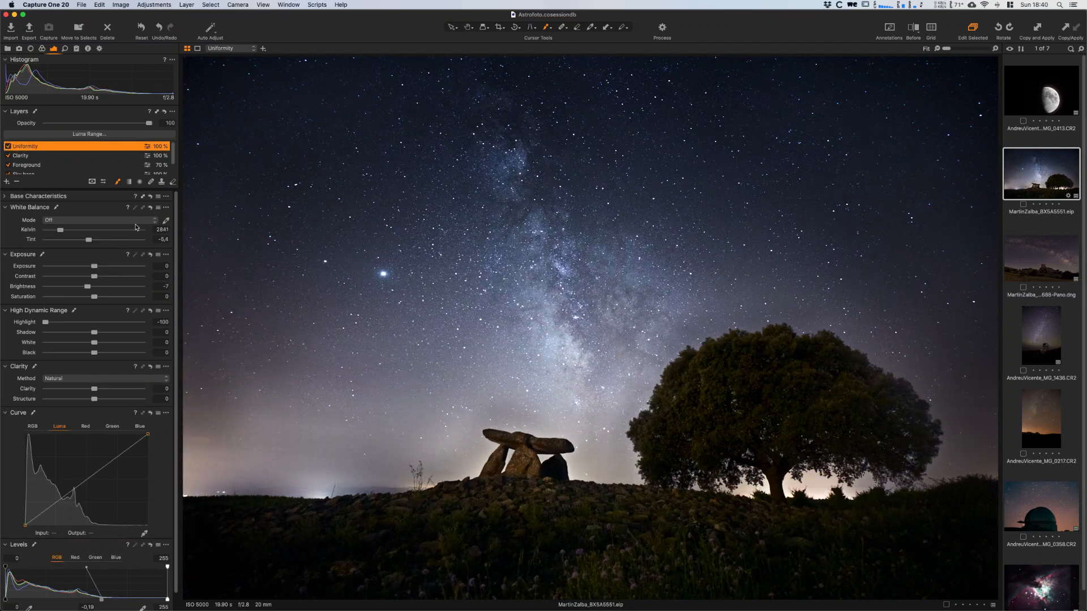
# - Enlarge the brush and paint more of the Uniformity mask across the low sky on the photo's left side
pyautogui.rightClick(343, 364)
pyautogui.moveTo(397, 382); pyautogui.dragTo(403, 383)
pyautogui.rightClick(310, 387)
pyautogui.moveTo(309, 388); pyautogui.dragTo(314, 389)
pyautogui.moveTo(251, 411)
pyautogui.mouseDown()
pyautogui.moveTo(393, 422)
pyautogui.moveTo(279, 413)
pyautogui.moveTo(362, 450)
pyautogui.mouseUp()
pyautogui.click(573, 363)
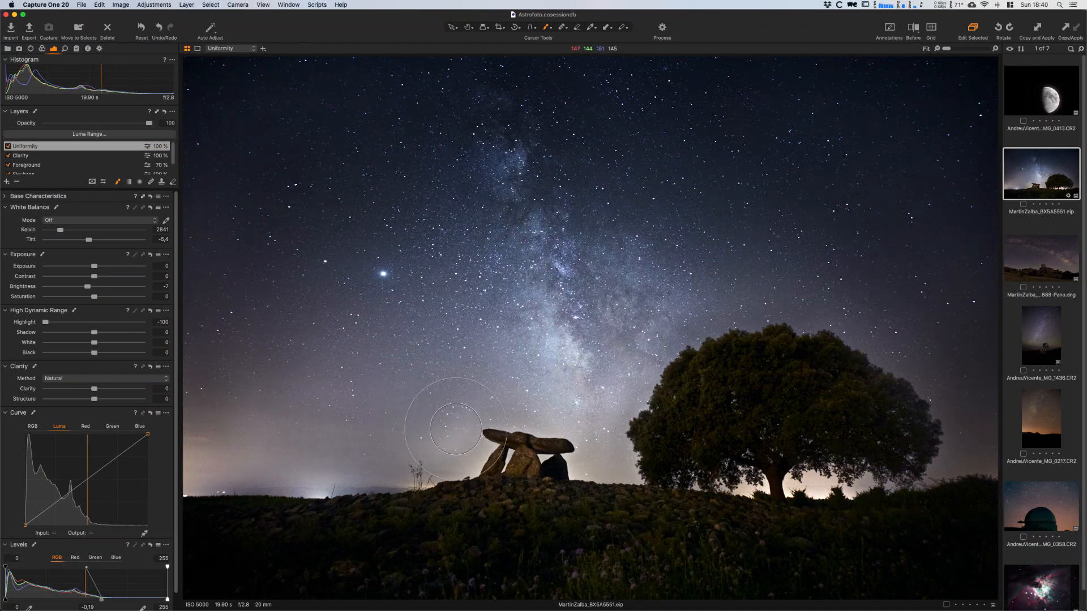
# - Shrink the brush, paint the Uniformity mask around the small bush beside the dolmen, and compare the layer on and off
pyautogui.rightClick(428, 410)
pyautogui.moveTo(430, 411); pyautogui.dragTo(420, 411)
pyautogui.moveTo(425, 466); pyautogui.dragTo(416, 474)
pyautogui.click(8, 146)
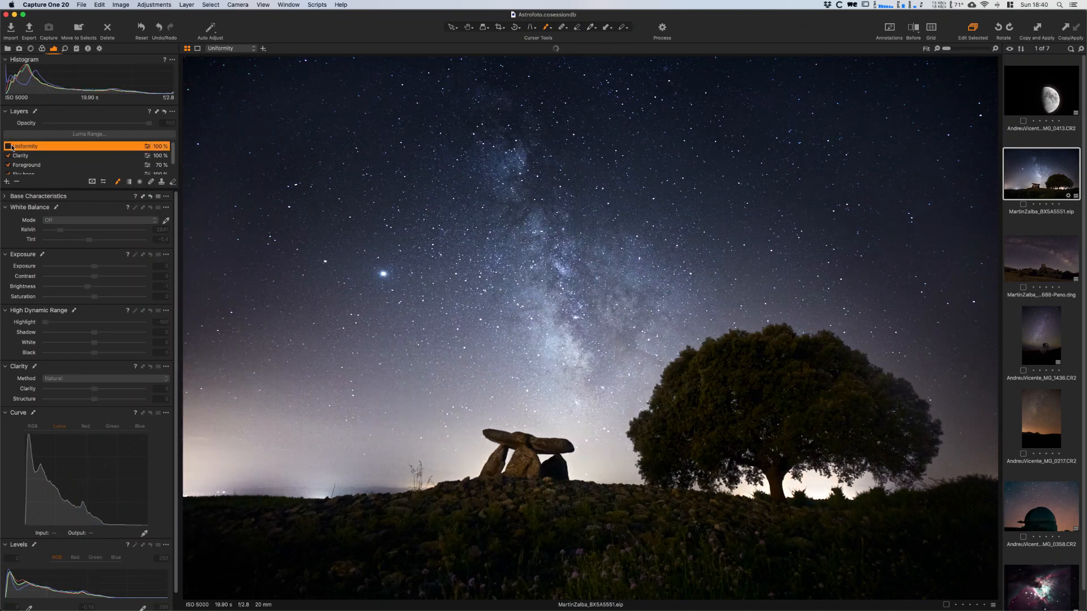
pyautogui.click(7, 146)
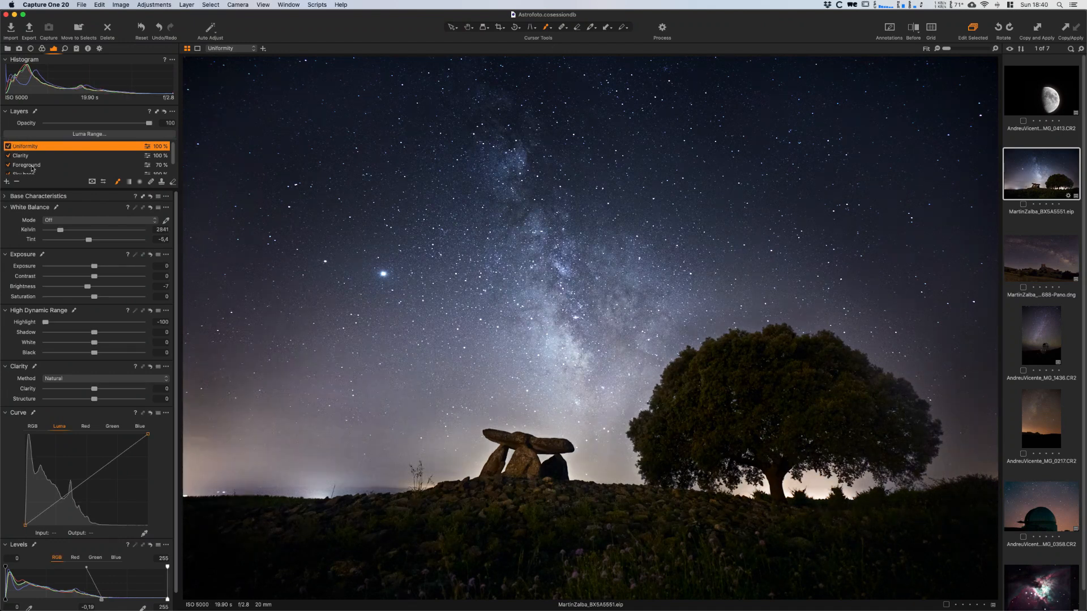
# - Feather the Uniformity layer's mask with a radius of 35.2
pyautogui.rightClick(20, 149)
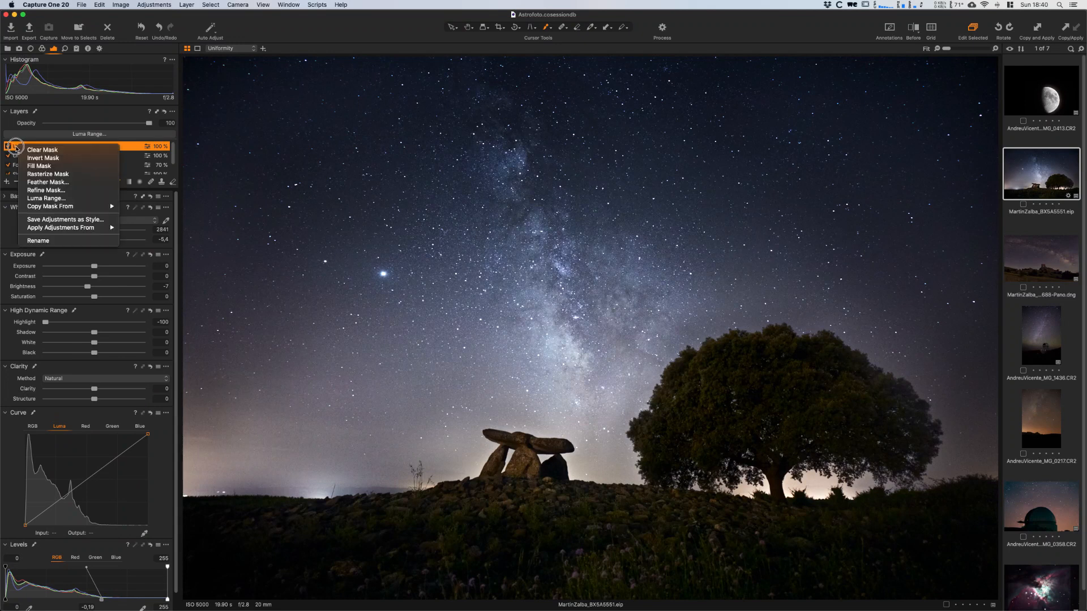
pyautogui.click(47, 183)
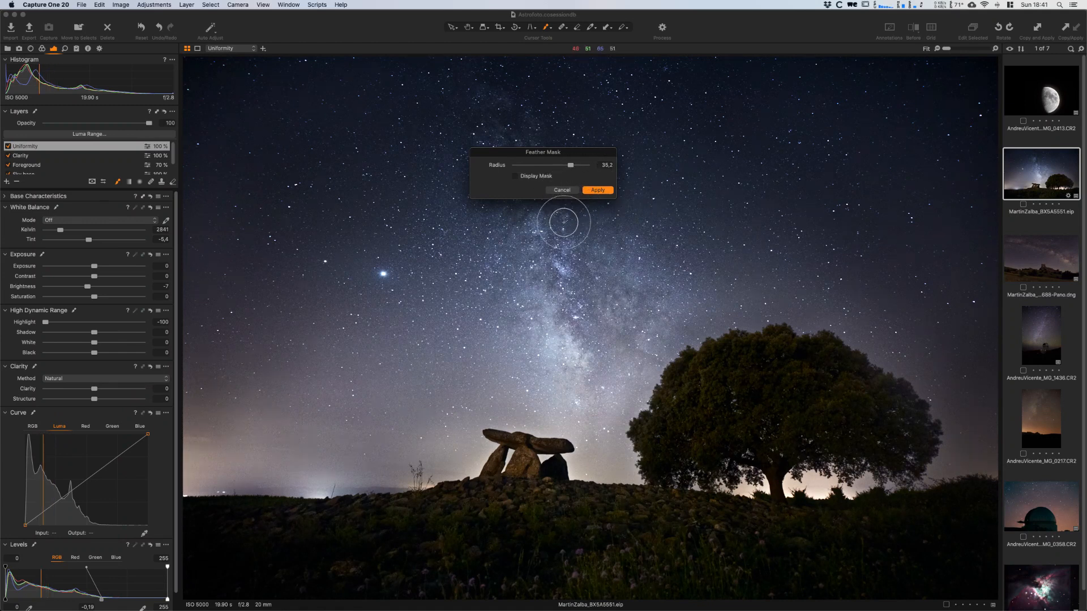
pyautogui.click(599, 191)
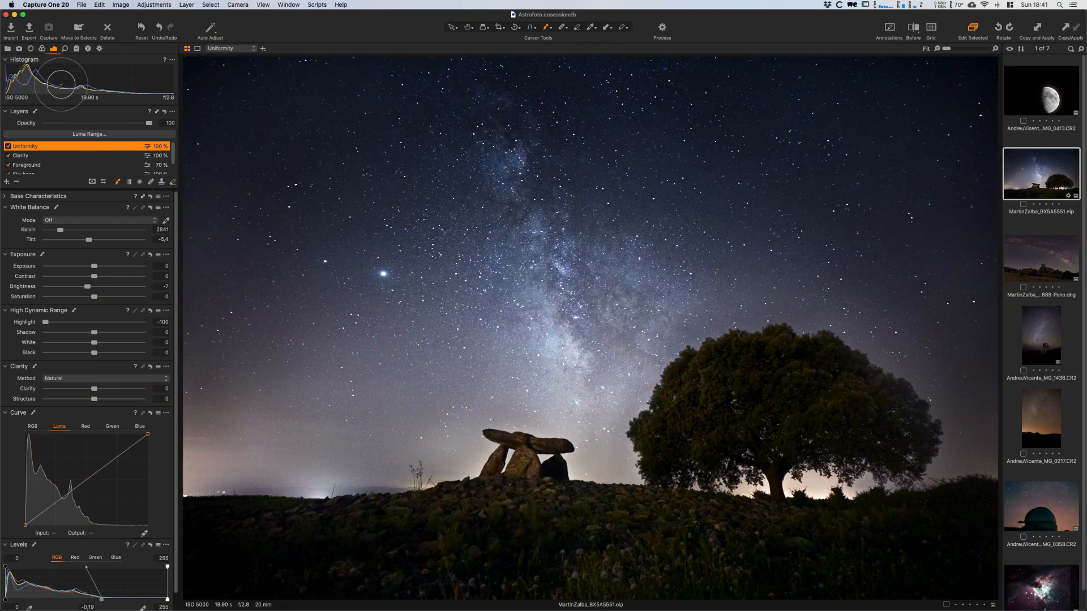
# - Shift the Uniformity layer's Color Balance midtones slightly toward blue, and compare the layer on and off
pyautogui.click(42, 49)
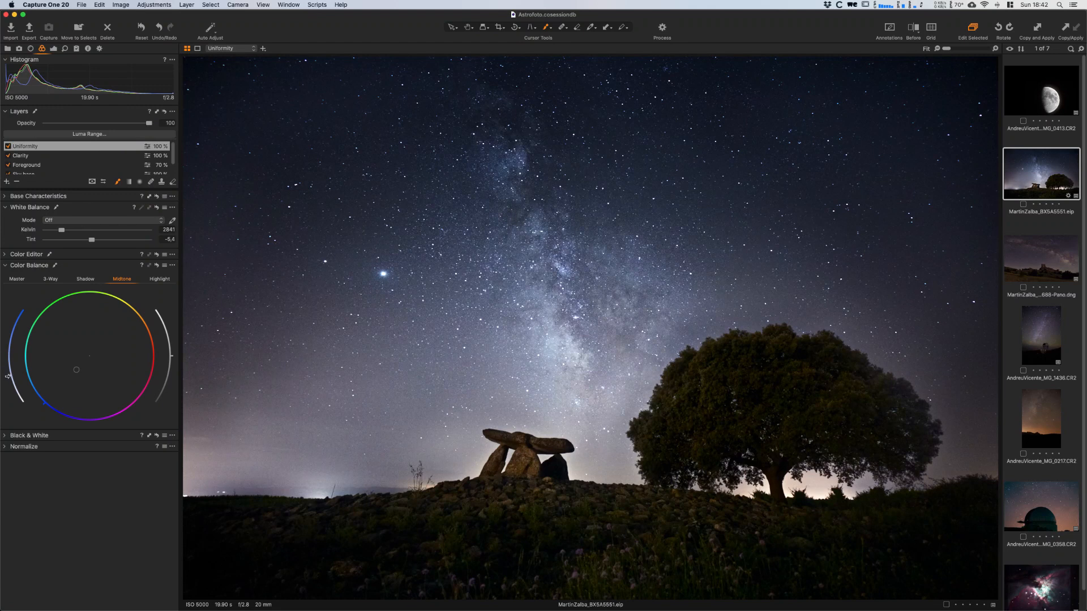
pyautogui.click(8, 146)
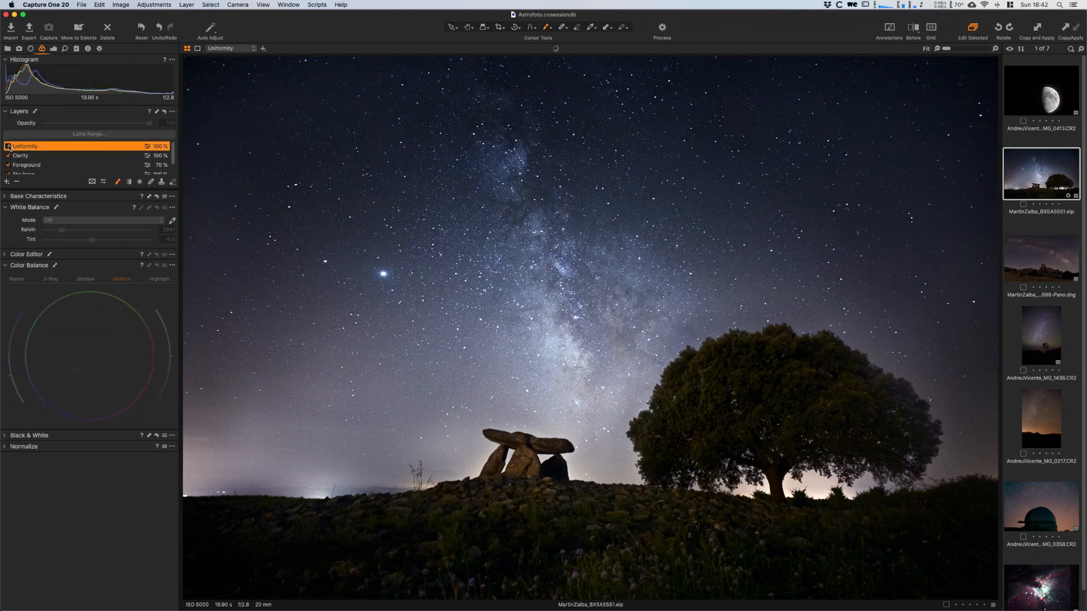
pyautogui.click(8, 146)
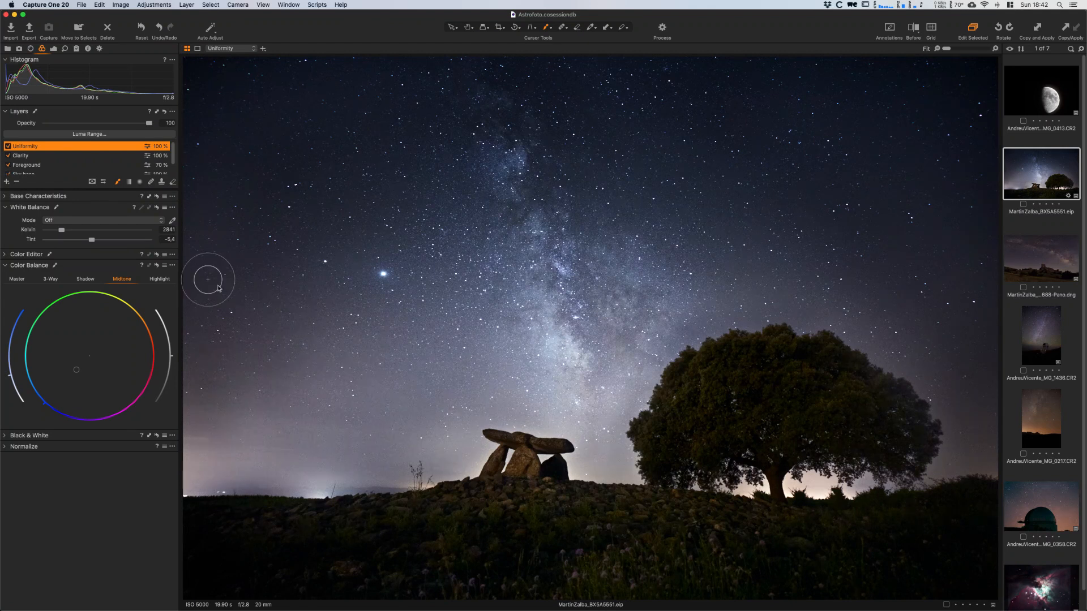
# - Reduce the brush size and refine the Uniformity mask around the dolmen's left stones and the nearby bush
pyautogui.rightClick(464, 420)
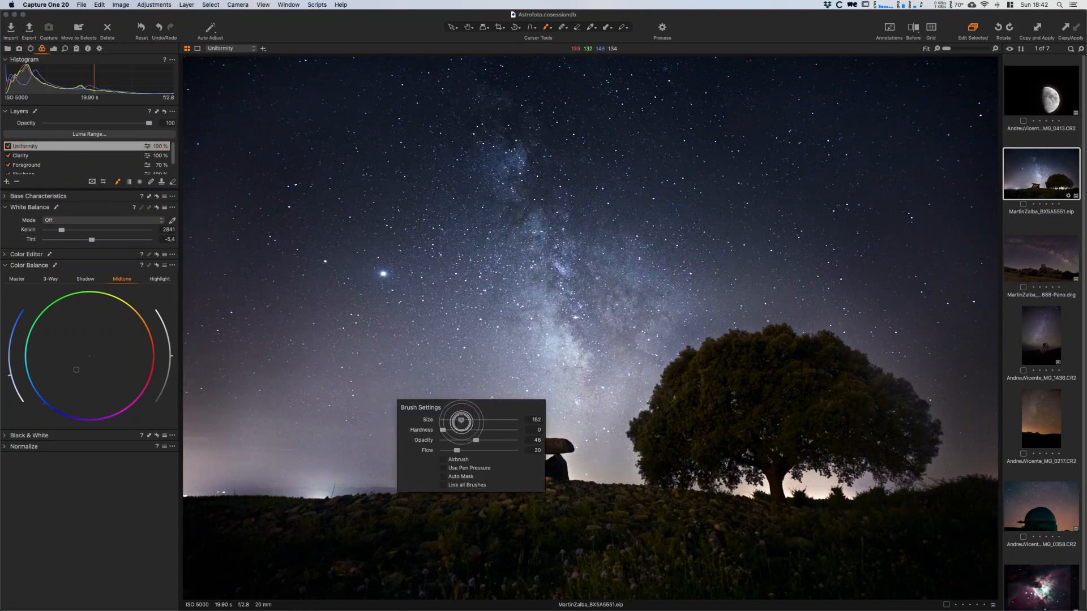
pyautogui.moveTo(483, 458)
pyautogui.mouseDown()
pyautogui.moveTo(477, 479)
pyautogui.moveTo(495, 444)
pyautogui.mouseUp()
pyautogui.moveTo(495, 444)
pyautogui.mouseDown()
pyautogui.moveTo(427, 493)
pyautogui.moveTo(411, 487)
pyautogui.mouseUp()
pyautogui.moveTo(477, 462); pyautogui.dragTo(469, 478)
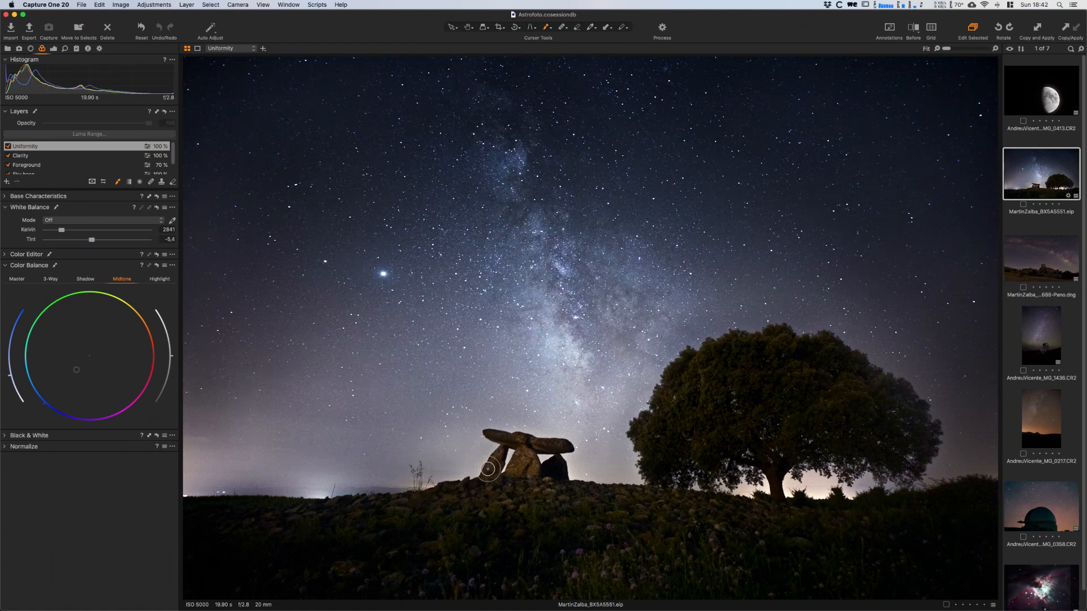
# - Adjust the brush for touching up the Uniformity mask around the dolmen and beneath the tree
pyautogui.rightClick(516, 433)
pyautogui.rightClick(842, 468)
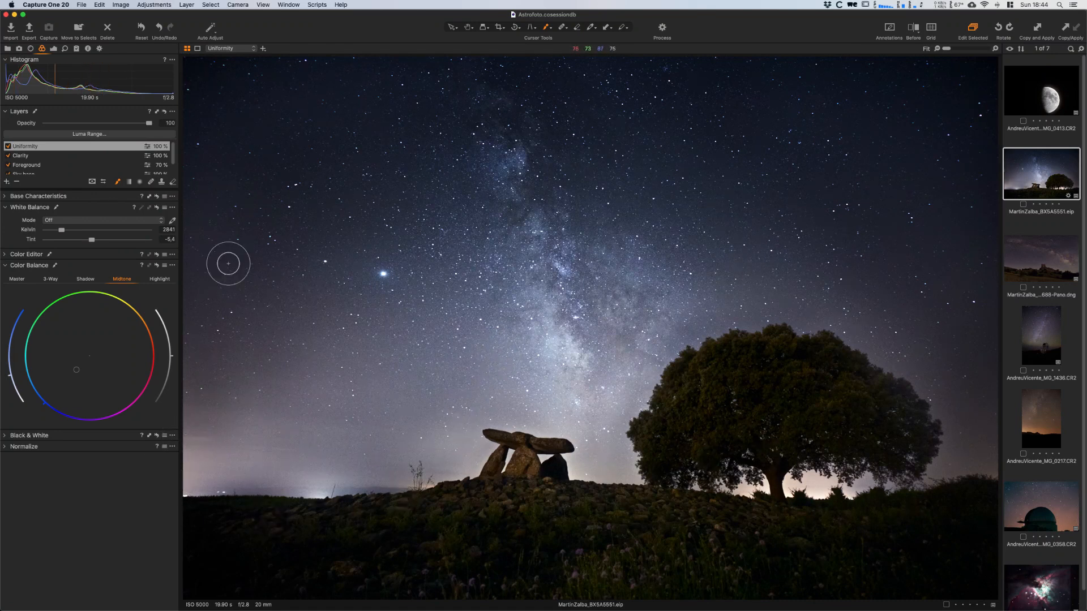
# - Add an empty adjustment layer named Pollution and set its Brightness to -10
pyautogui.click(6, 182)
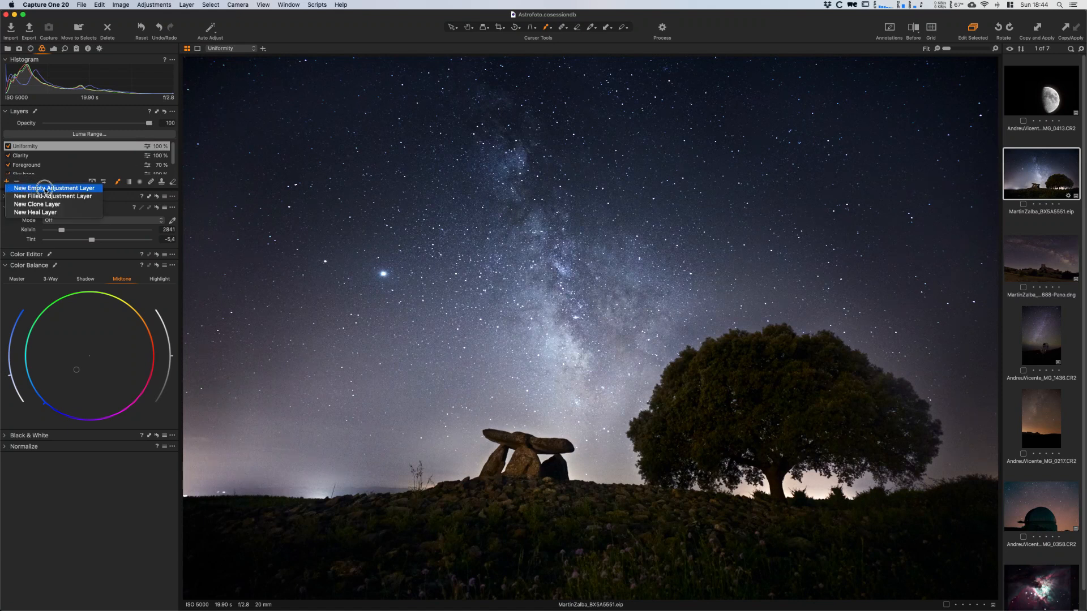
pyautogui.click(45, 189)
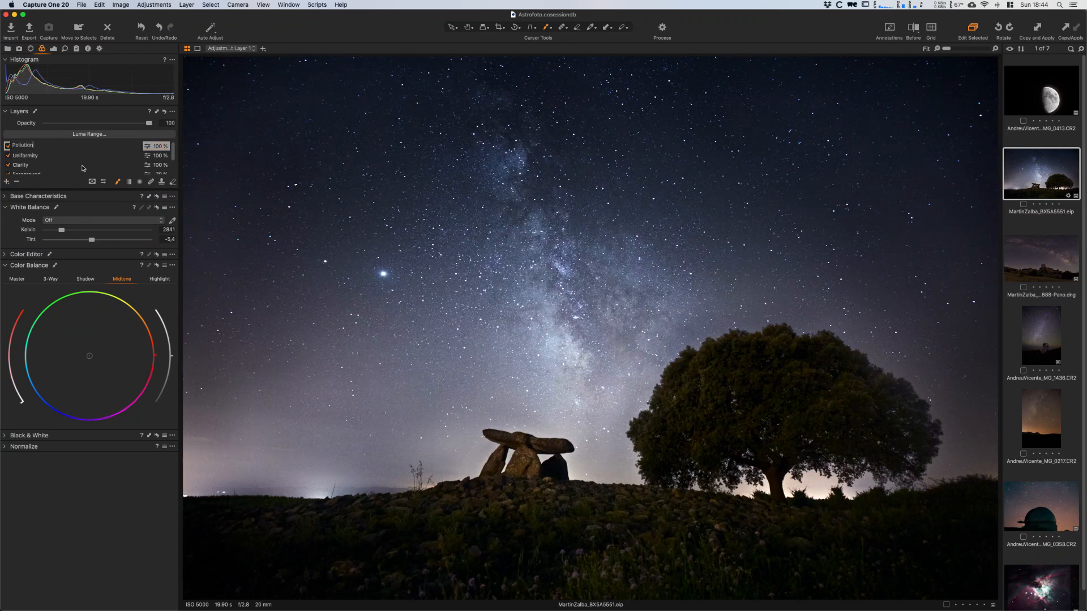
pyautogui.write('Pollution')
pyautogui.press('Return')
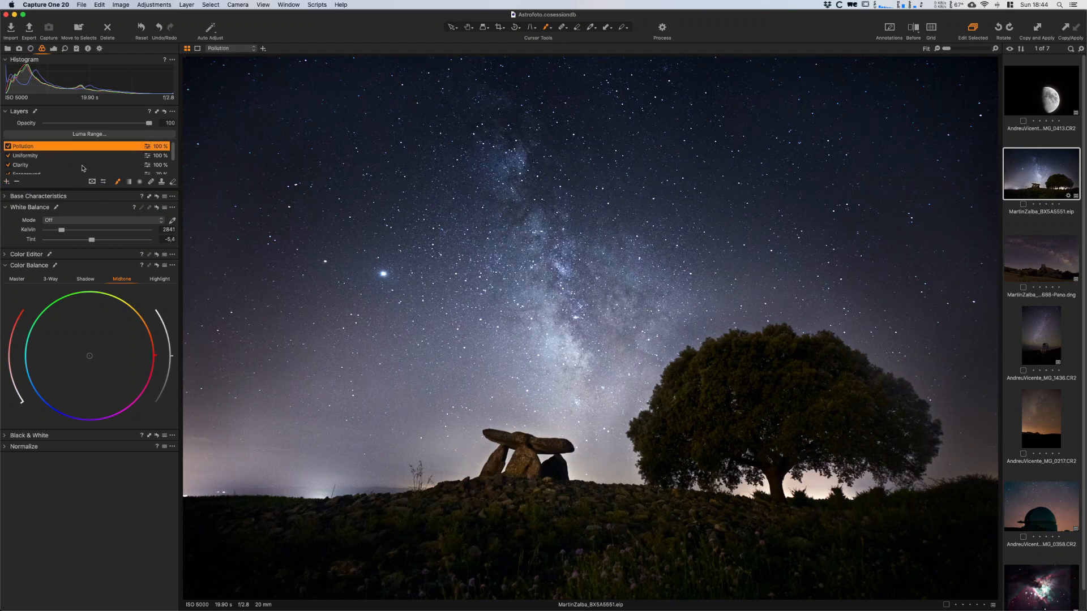
pyautogui.click(54, 48)
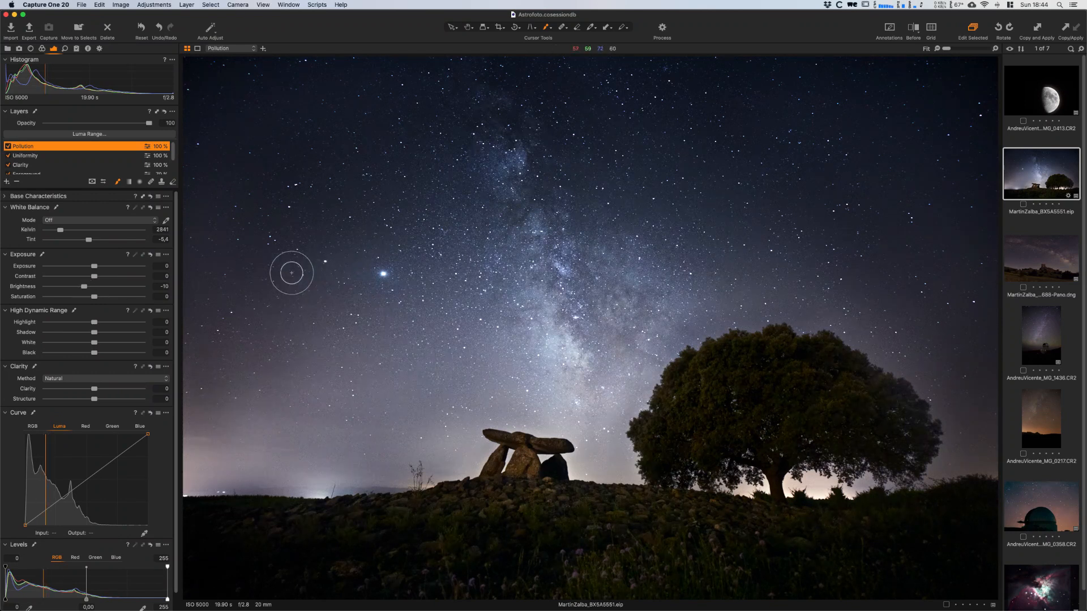
# - Paint the Pollution mask over the horizon glow from the left edge toward the dolmen, using a soft brush reduced to size 166
pyautogui.rightClick(253, 423)
pyautogui.moveTo(253, 424); pyautogui.dragTo(257, 424)
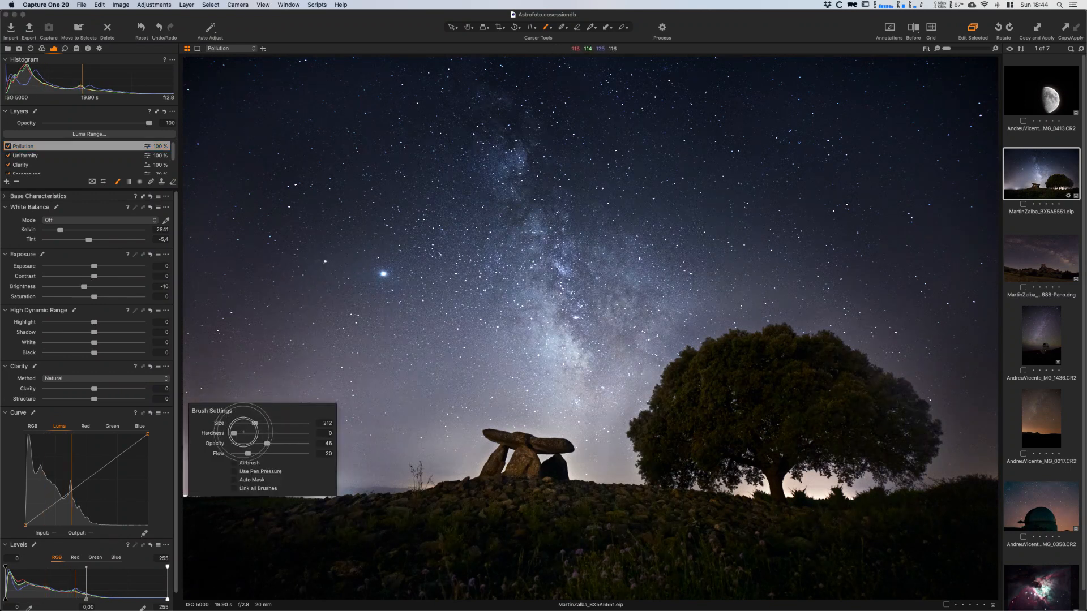
pyautogui.moveTo(180, 459)
pyautogui.mouseDown()
pyautogui.moveTo(235, 431)
pyautogui.moveTo(187, 485)
pyautogui.moveTo(191, 474)
pyautogui.mouseUp()
pyautogui.moveTo(193, 467)
pyautogui.mouseDown()
pyautogui.moveTo(180, 493)
pyautogui.moveTo(210, 470)
pyautogui.moveTo(223, 488)
pyautogui.mouseUp()
pyautogui.rightClick(290, 469)
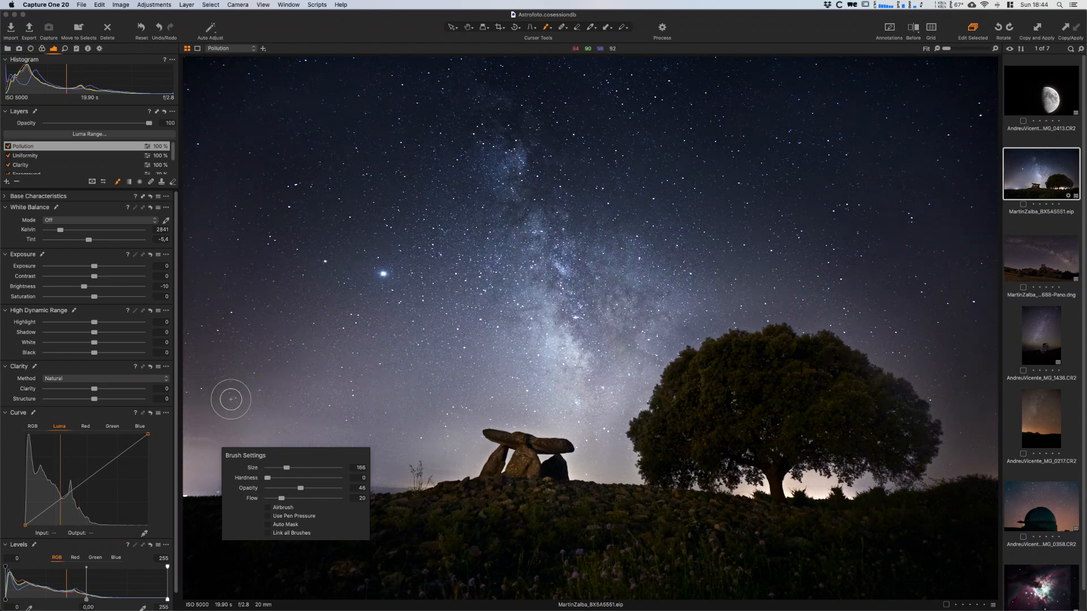
pyautogui.moveTo(308, 497)
pyautogui.mouseDown()
pyautogui.moveTo(387, 490)
pyautogui.moveTo(309, 496)
pyautogui.moveTo(337, 496)
pyautogui.mouseUp()
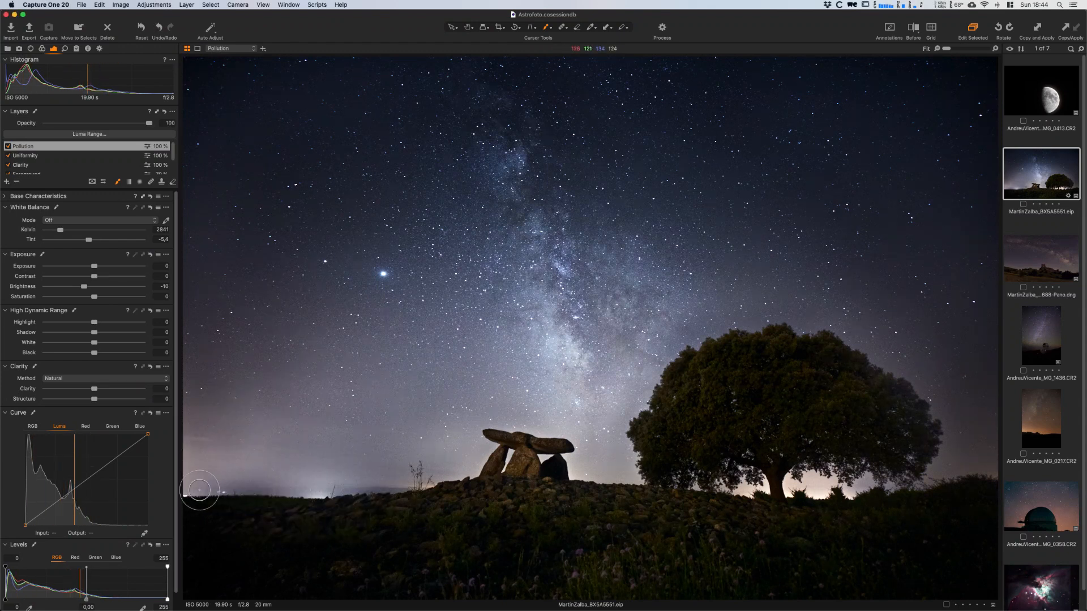
pyautogui.moveTo(396, 481)
pyautogui.mouseDown()
pyautogui.moveTo(471, 471)
pyautogui.moveTo(482, 451)
pyautogui.moveTo(453, 480)
pyautogui.moveTo(480, 467)
pyautogui.mouseUp()
# - Paint the Pollution mask over the glow beneath the tree with a soft brush of size 200, opacity 67 and flow 43
pyautogui.rightClick(587, 464)
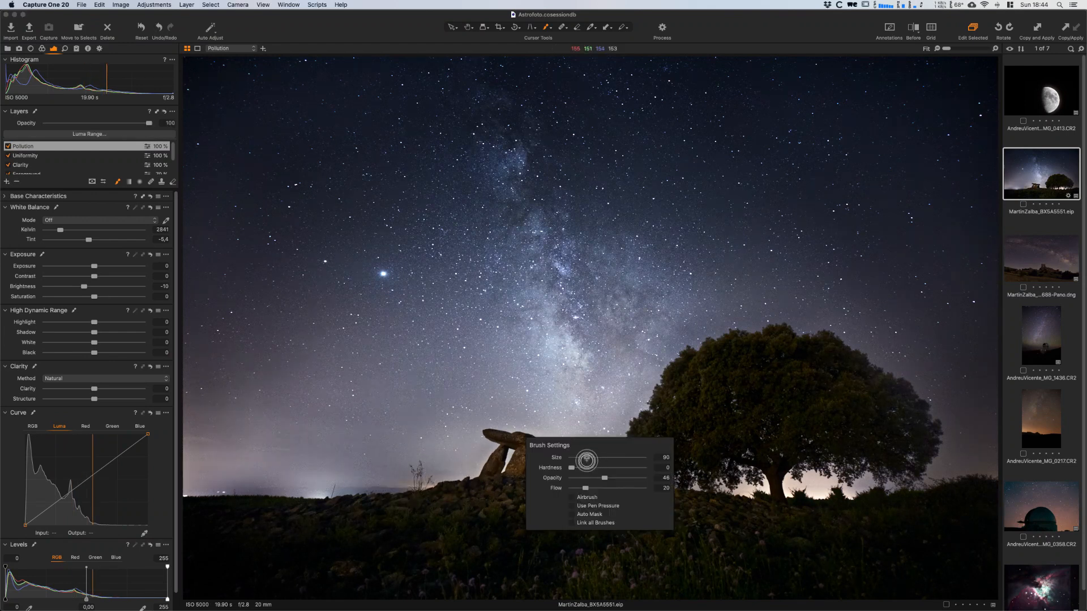
pyautogui.moveTo(799, 487)
pyautogui.mouseDown()
pyautogui.moveTo(837, 485)
pyautogui.moveTo(793, 487)
pyautogui.moveTo(825, 470)
pyautogui.moveTo(829, 498)
pyautogui.moveTo(844, 473)
pyautogui.mouseUp()
pyautogui.rightClick(843, 474)
pyautogui.moveTo(745, 486)
pyautogui.mouseDown()
pyautogui.moveTo(760, 485)
pyautogui.moveTo(747, 492)
pyautogui.mouseUp()
pyautogui.rightClick(847, 474)
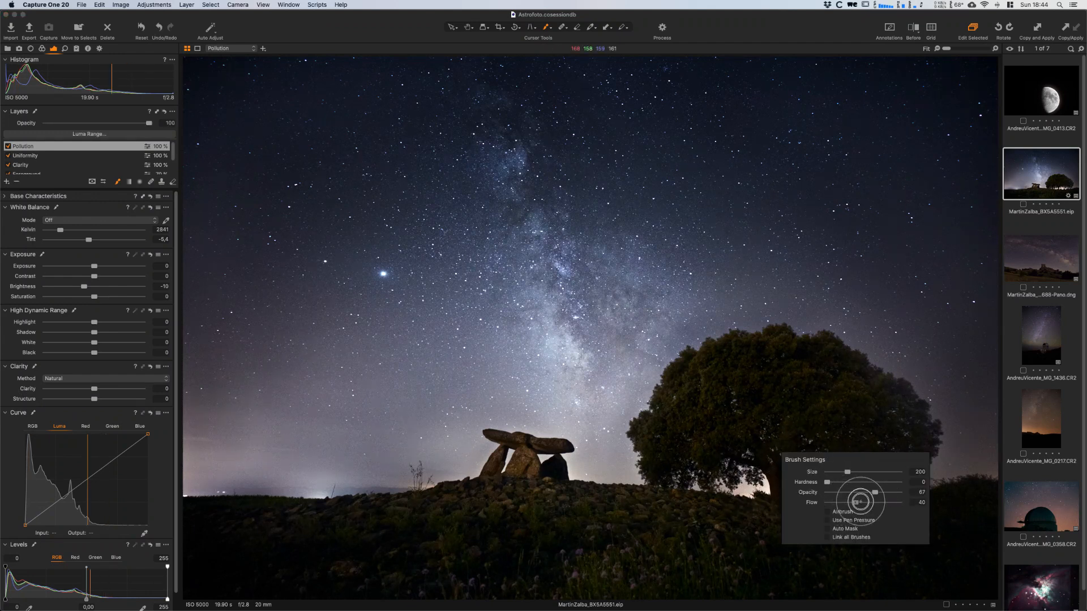
pyautogui.moveTo(794, 487)
pyautogui.mouseDown()
pyautogui.moveTo(865, 483)
pyautogui.moveTo(791, 488)
pyautogui.moveTo(842, 489)
pyautogui.moveTo(818, 492)
pyautogui.moveTo(819, 474)
pyautogui.moveTo(812, 494)
pyautogui.moveTo(740, 483)
pyautogui.moveTo(757, 482)
pyautogui.moveTo(759, 494)
pyautogui.moveTo(756, 485)
pyautogui.moveTo(830, 490)
pyautogui.mouseUp()
# - Shrink the brush and refine the Pollution mask around the dolmen and along the ground beside it
pyautogui.rightClick(591, 462)
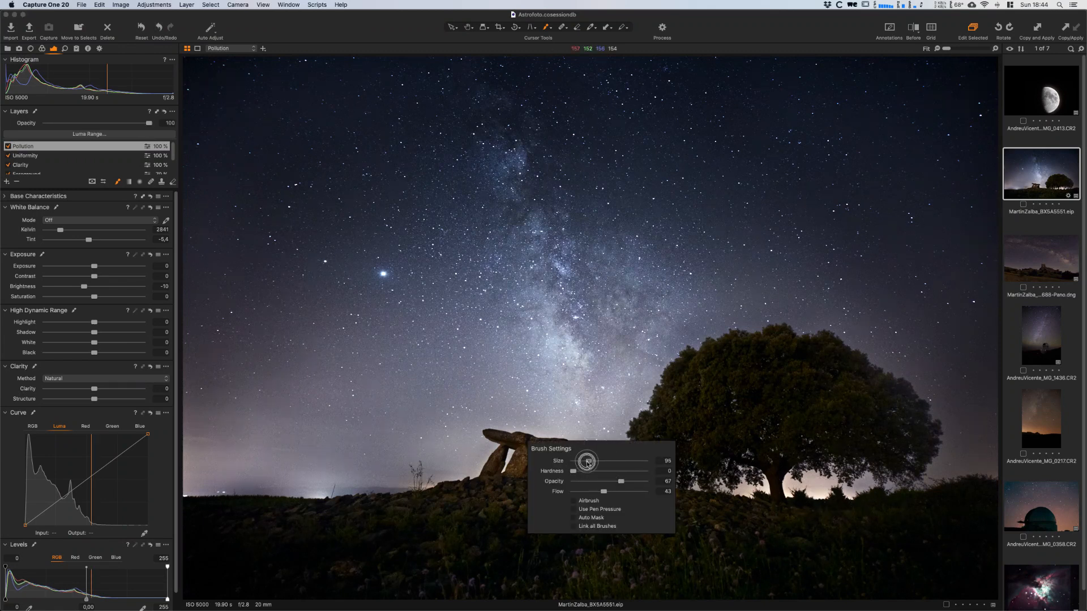
pyautogui.moveTo(513, 454)
pyautogui.mouseDown()
pyautogui.moveTo(500, 472)
pyautogui.moveTo(545, 457)
pyautogui.moveTo(572, 475)
pyautogui.moveTo(560, 458)
pyautogui.mouseUp()
pyautogui.moveTo(527, 433)
pyautogui.mouseDown()
pyautogui.moveTo(544, 441)
pyautogui.moveTo(466, 482)
pyautogui.mouseUp()
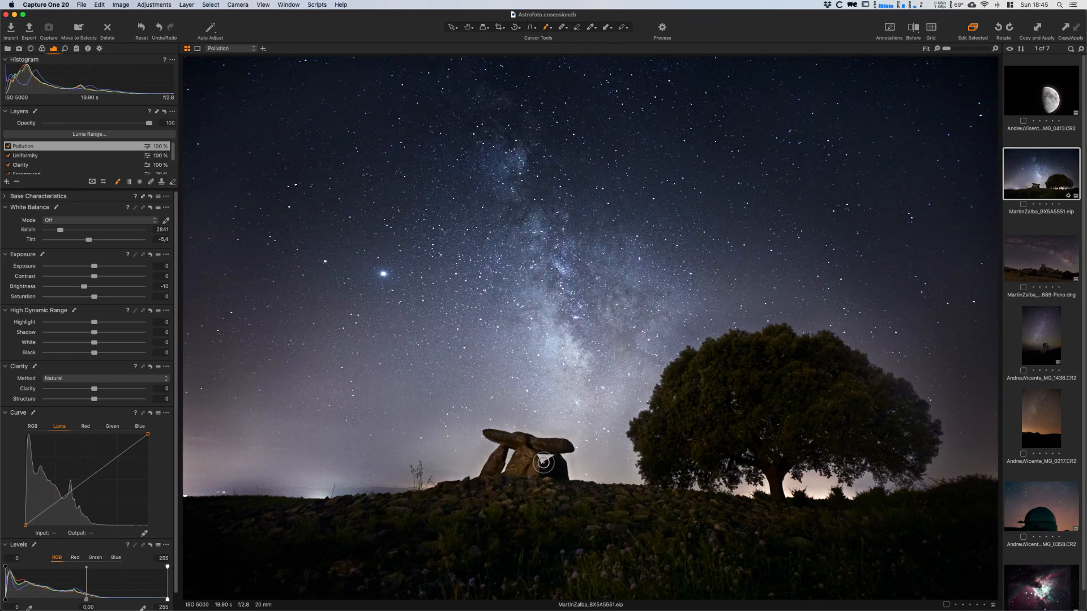
pyautogui.rightClick(509, 473)
pyautogui.moveTo(477, 471); pyautogui.dragTo(465, 485)
pyautogui.rightClick(537, 466)
# - Add an empty adjustment layer named Extra clarity above the Pollution layer
pyautogui.click(6, 182)
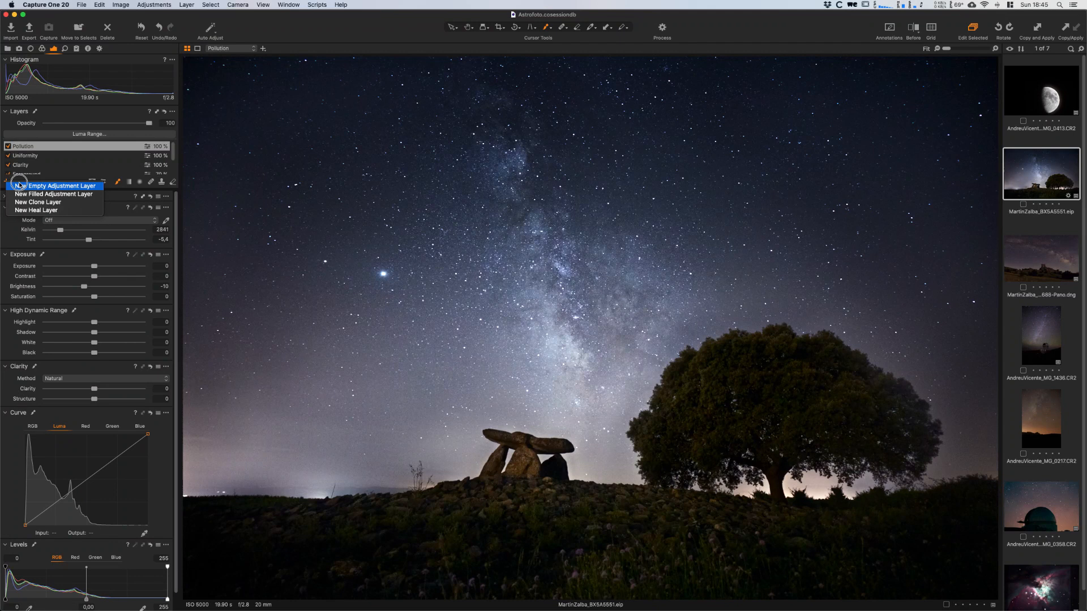
pyautogui.click(56, 185)
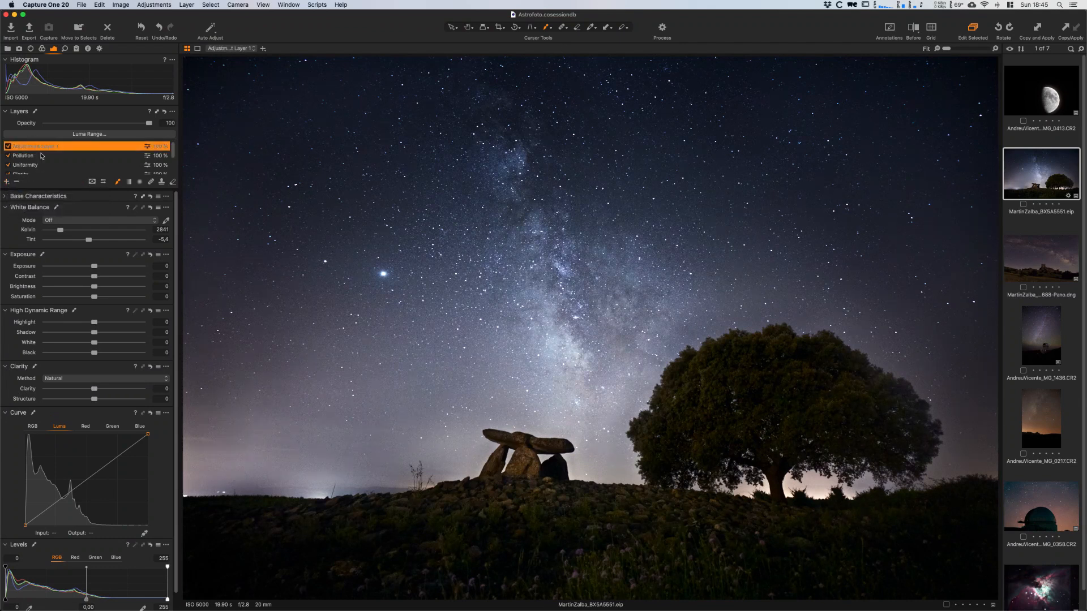
pyautogui.doubleClick(41, 146)
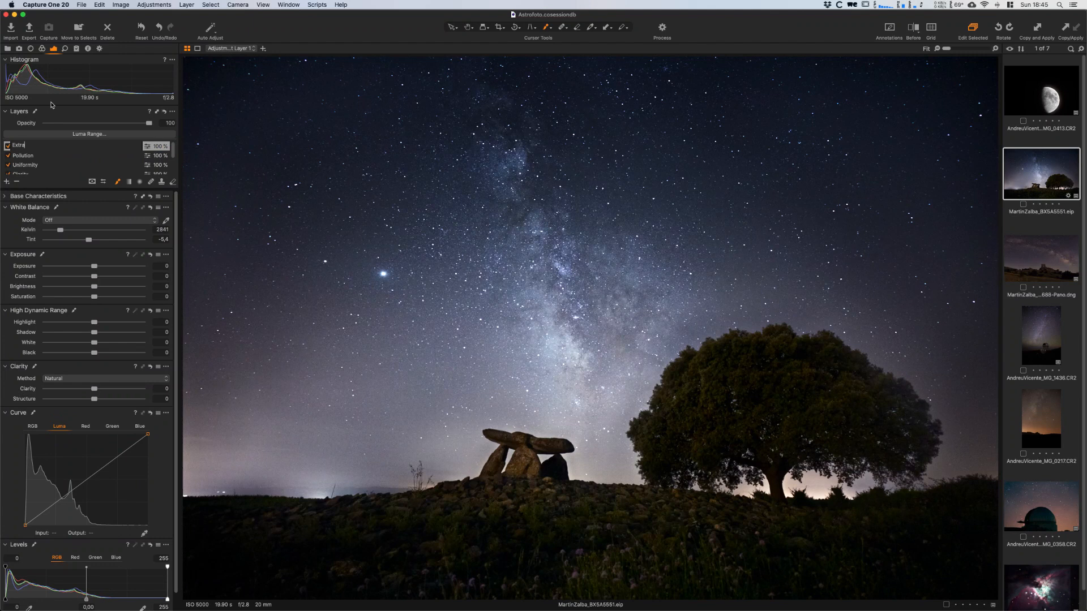
pyautogui.write('Extra clarity')
pyautogui.press('Return')
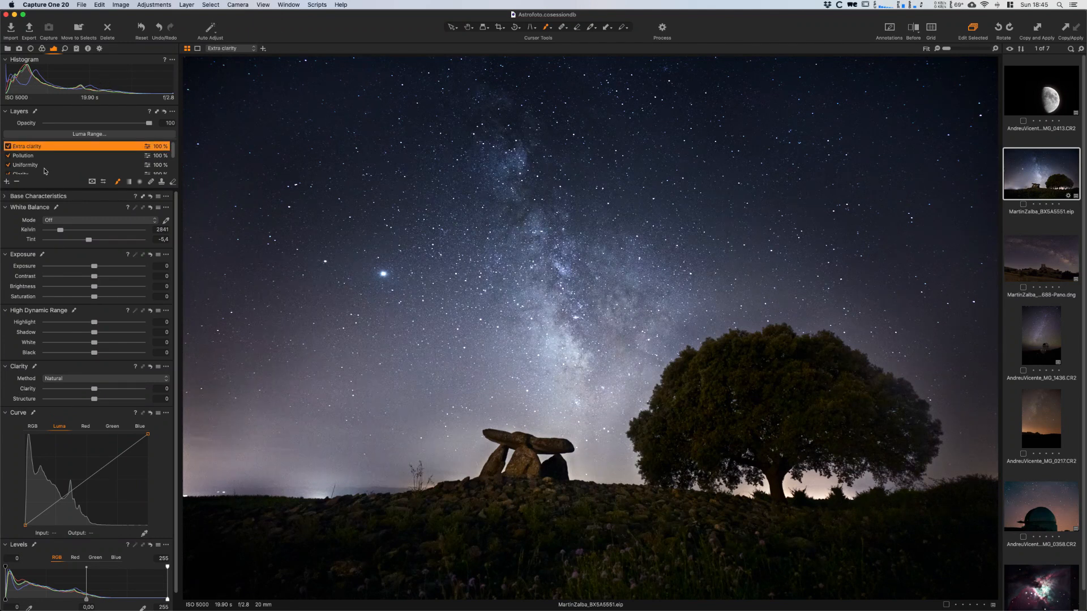
# - Copy an existing layer's sky mask onto the Extra clarity layer and check its coverage with the mask overlay
pyautogui.rightClick(21, 147)
pyautogui.moveTo(79, 206)
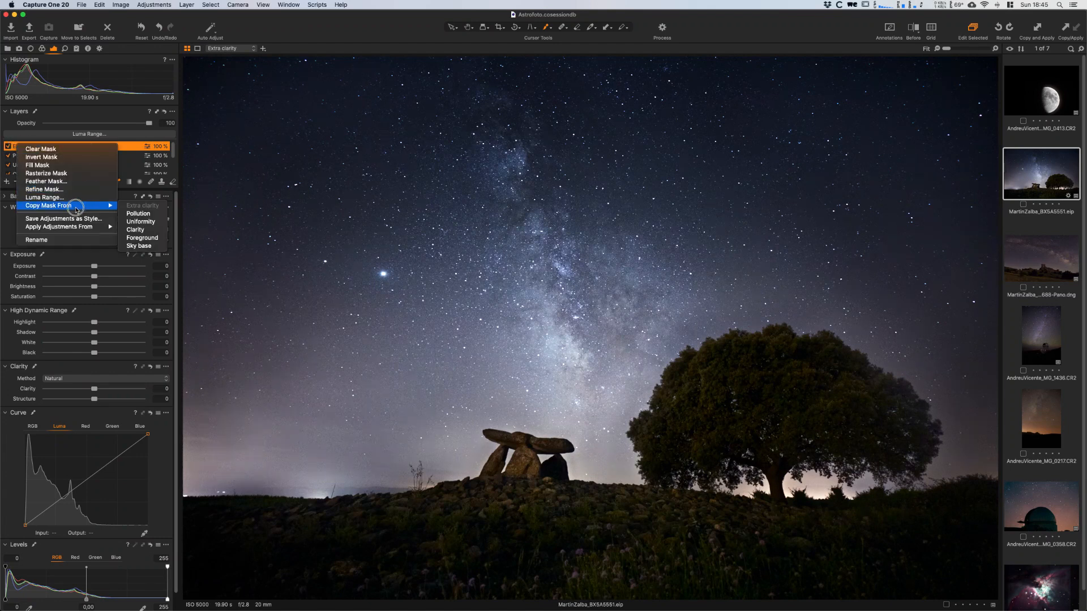
pyautogui.click(154, 238)
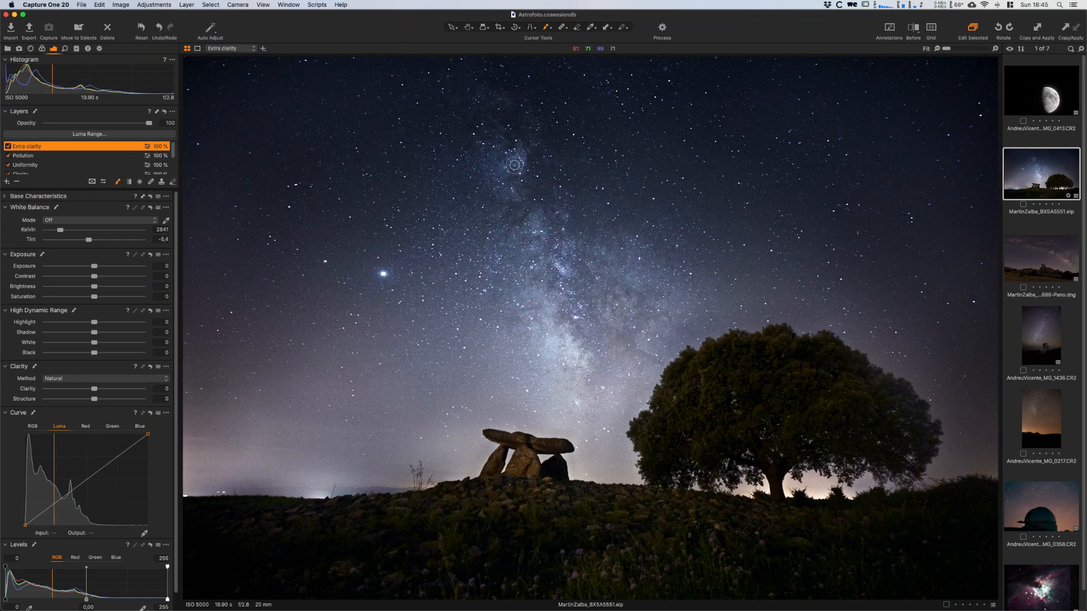
pyautogui.press('m')
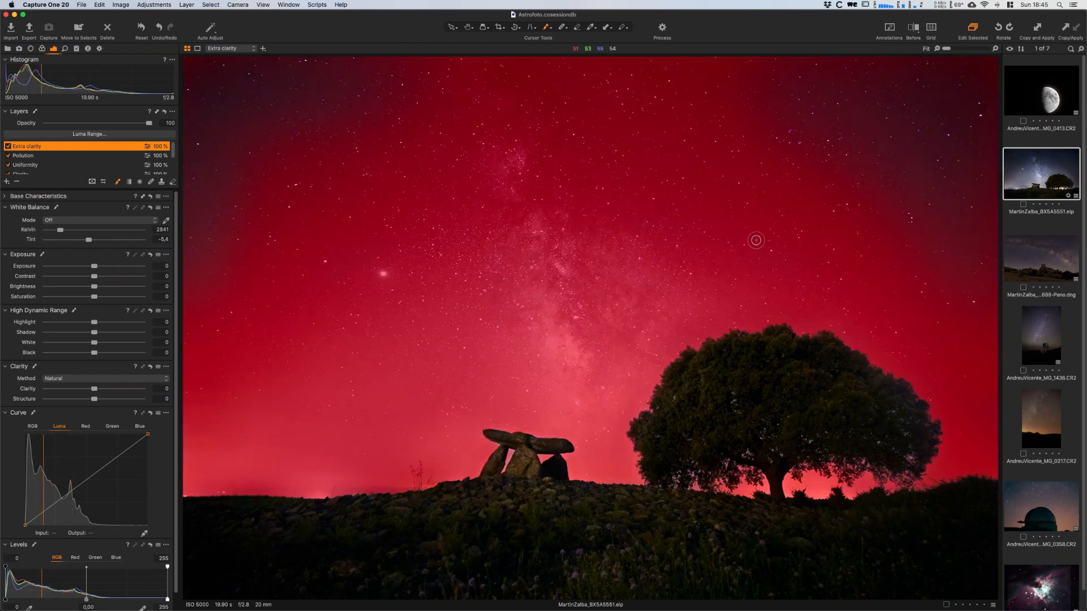
pyautogui.press('m')
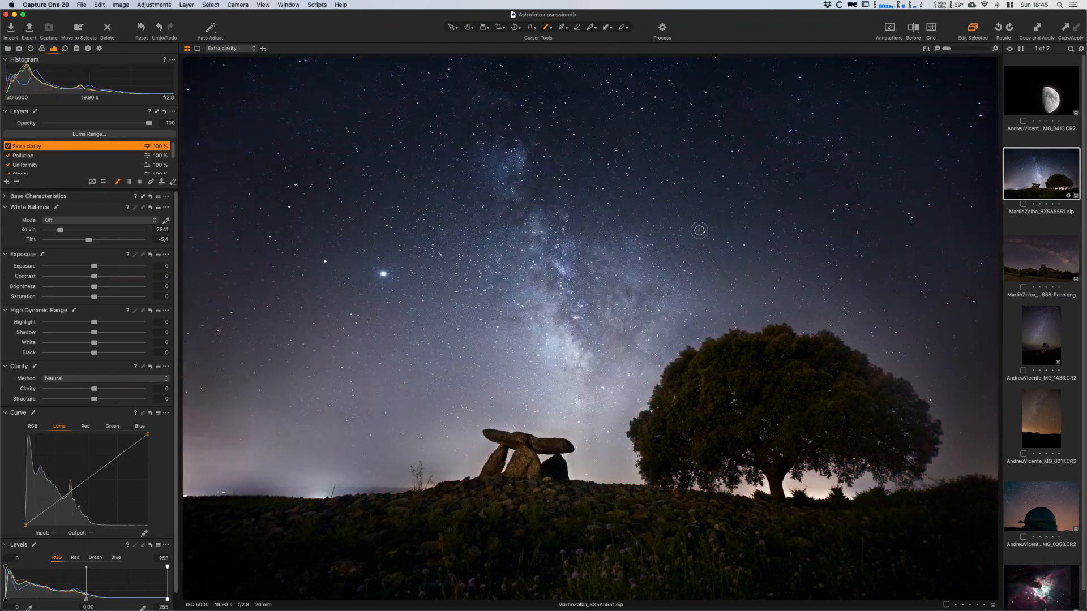
# - Set the Extra clarity layer's Clarity to 28 with the Natural method, and look over its noise reduction settings
pyautogui.moveTo(94, 389); pyautogui.dragTo(104, 390)
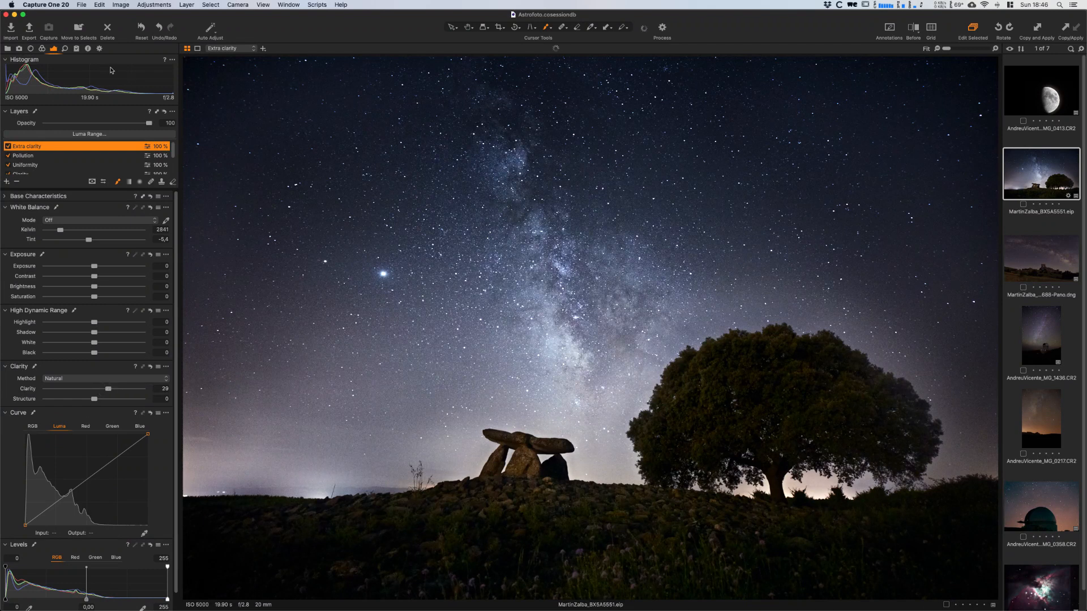
pyautogui.click(65, 49)
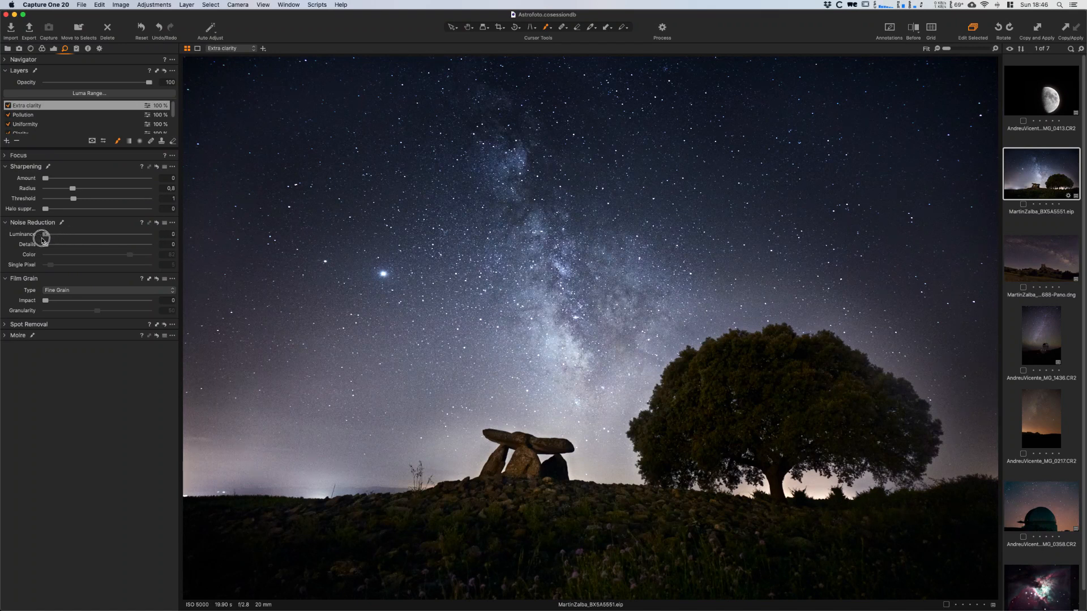
pyautogui.click(53, 49)
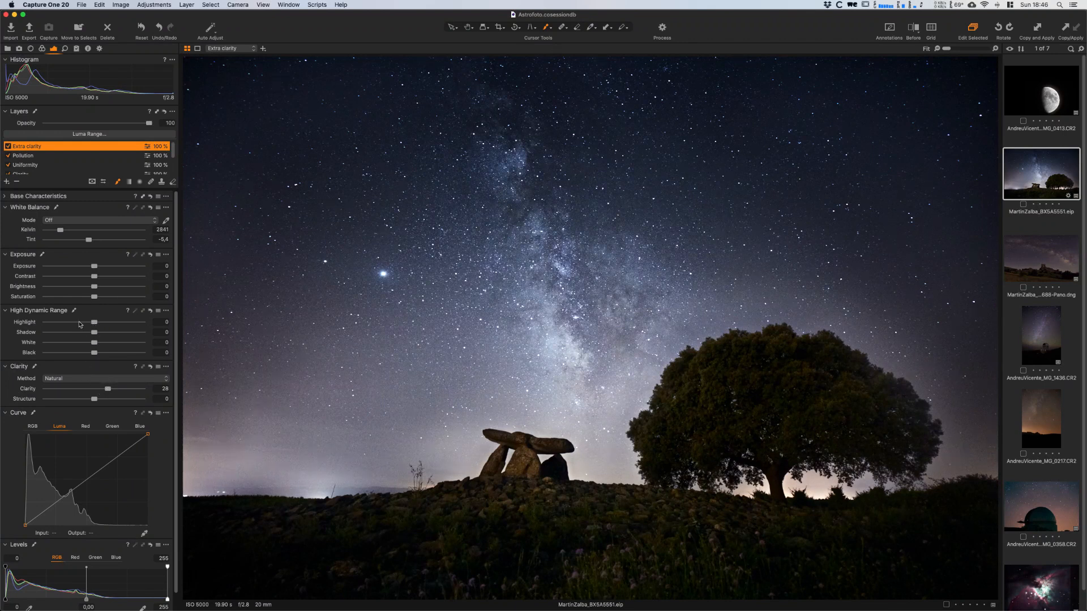
# - Partly erase the Extra clarity mask near the tree with a large soft eraser at opacity 50 and flow 33, and compare the layer on and off
pyautogui.press('m')
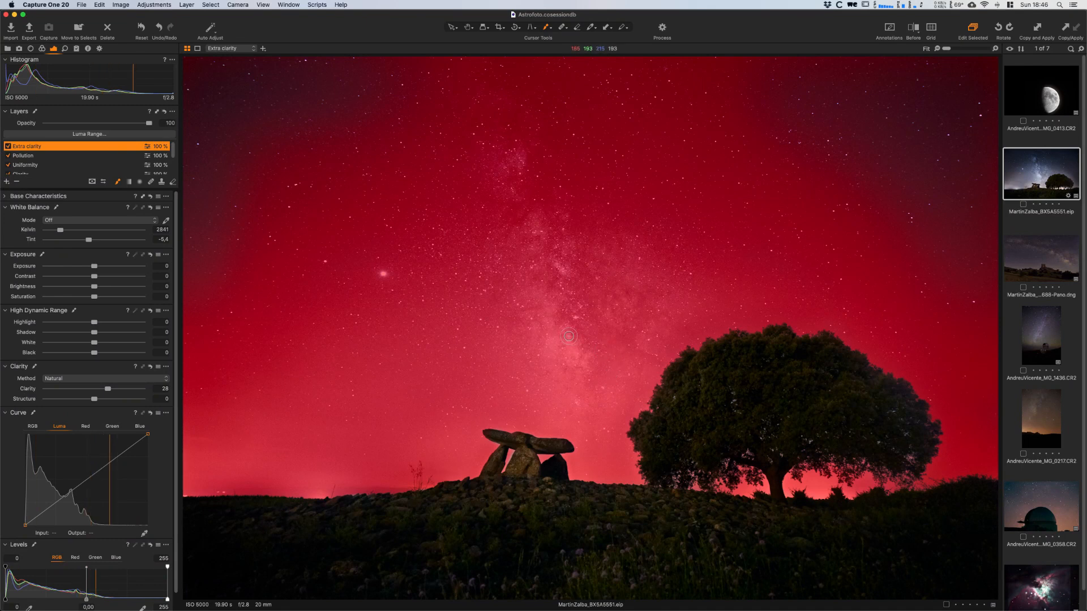
pyautogui.press('e')
pyautogui.rightClick(520, 377)
pyautogui.moveTo(511, 385); pyautogui.dragTo(515, 384)
pyautogui.click(524, 403)
pyautogui.click(509, 413)
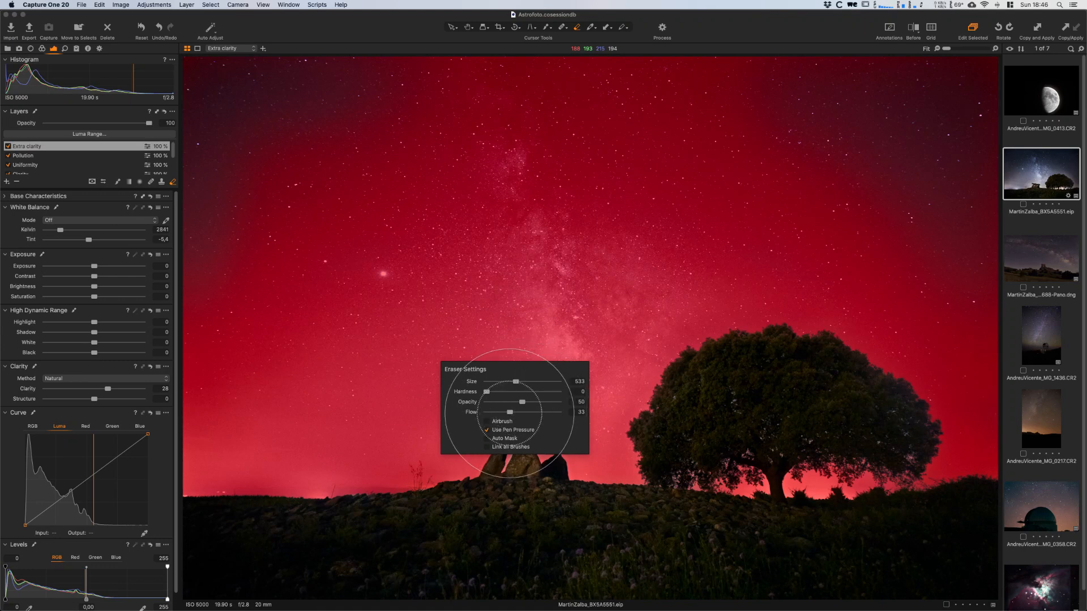
pyautogui.moveTo(712, 349)
pyautogui.mouseDown()
pyautogui.moveTo(696, 342)
pyautogui.moveTo(665, 361)
pyautogui.mouseUp()
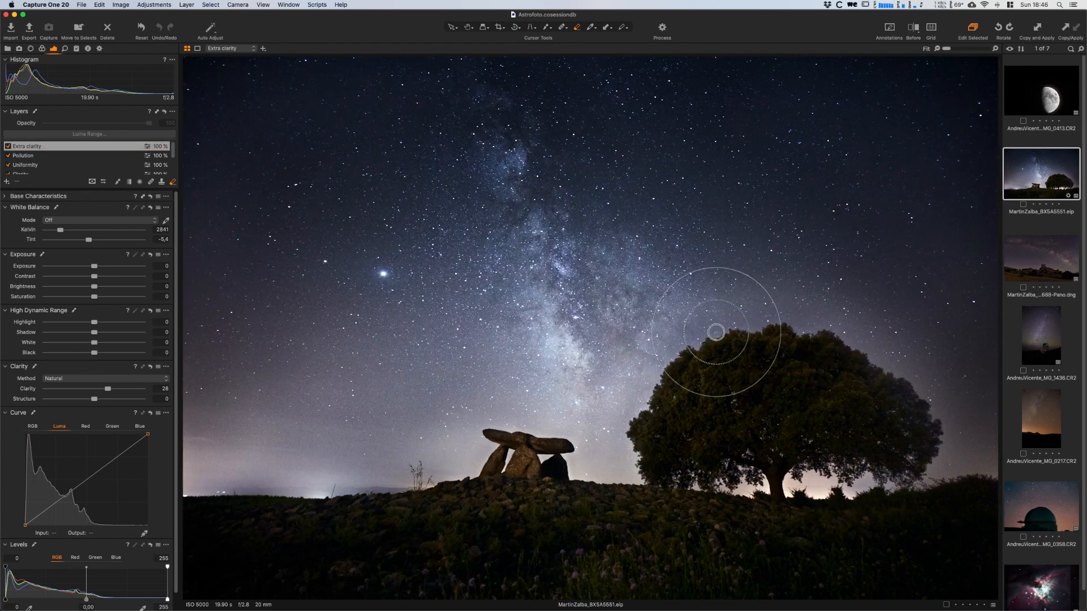
pyautogui.rightClick(849, 380)
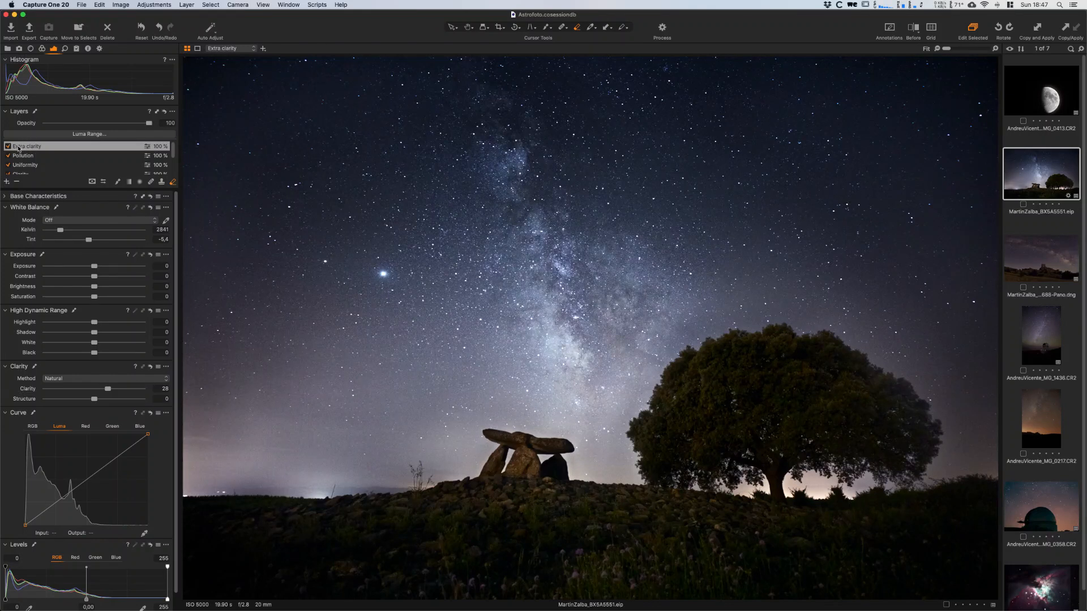
pyautogui.click(8, 146)
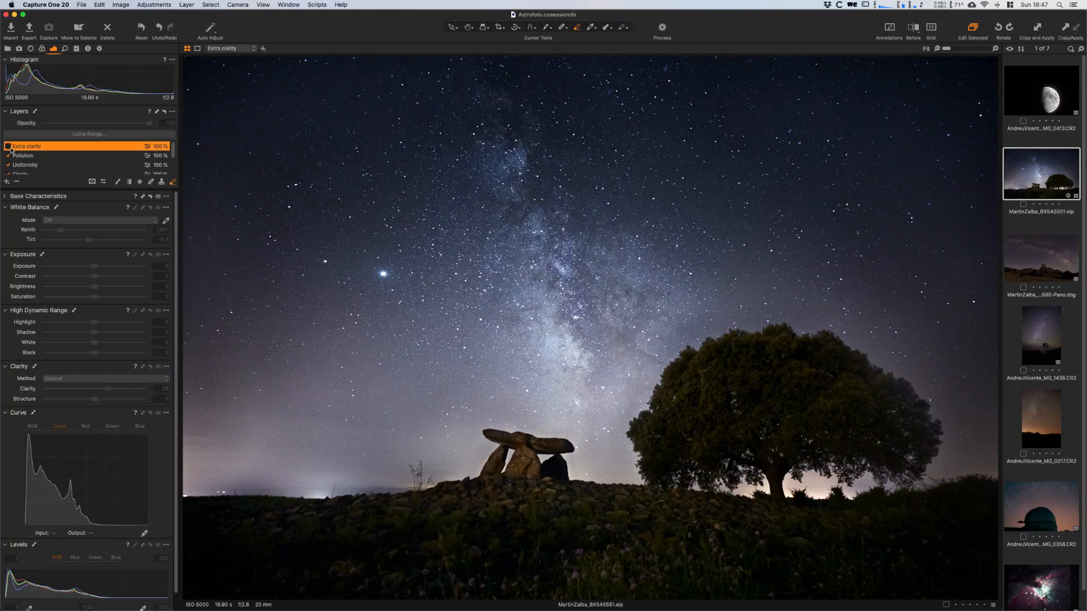
pyautogui.click(8, 146)
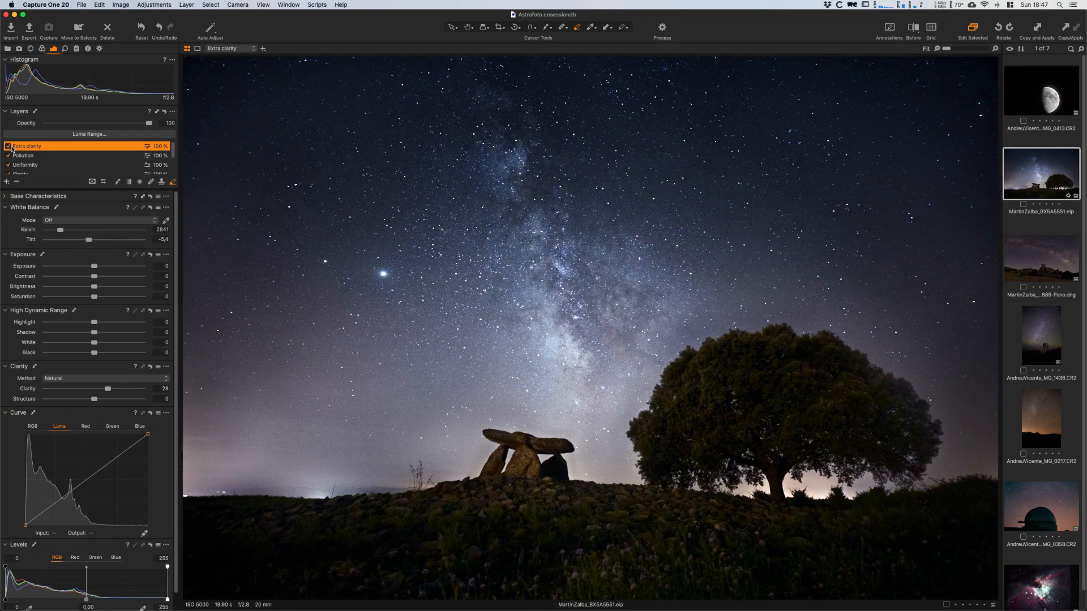
# - Shift the Extra clarity layer's Color Balance midtones slightly toward blue-violet, and compare the layer on and off
pyautogui.click(42, 48)
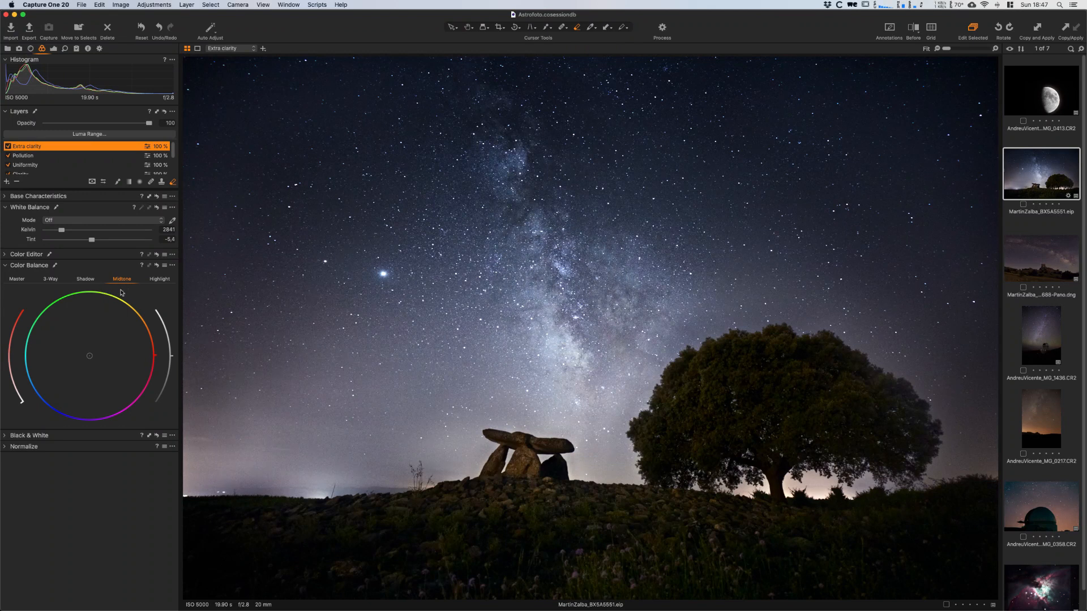
pyautogui.moveTo(85, 423); pyautogui.dragTo(78, 425)
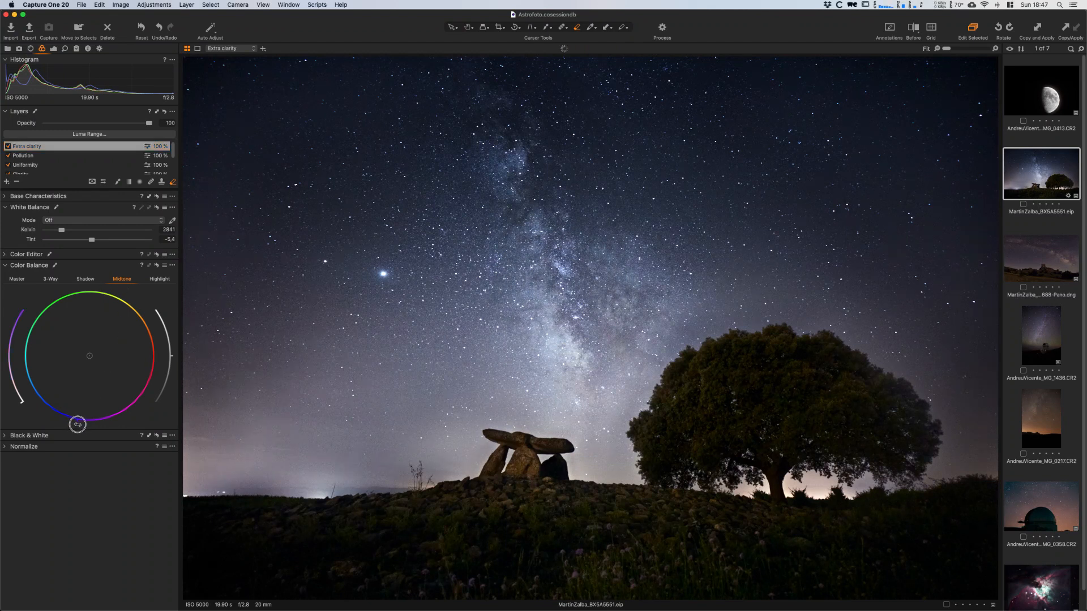
pyautogui.moveTo(20, 402)
pyautogui.mouseDown()
pyautogui.moveTo(12, 381)
pyautogui.moveTo(6, 389)
pyautogui.mouseUp()
pyautogui.click(7, 146)
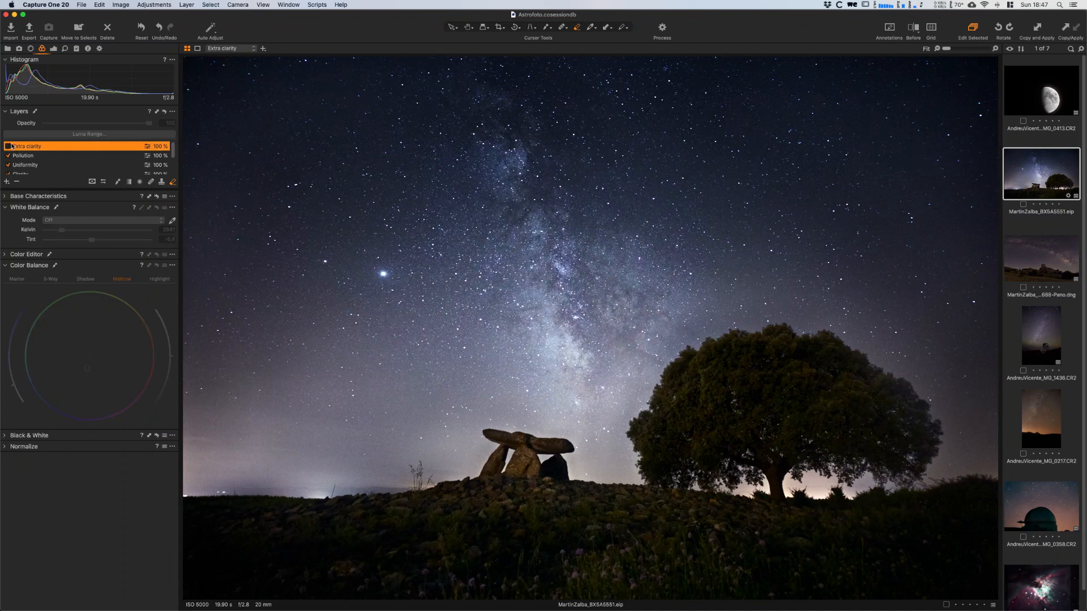
pyautogui.click(7, 146)
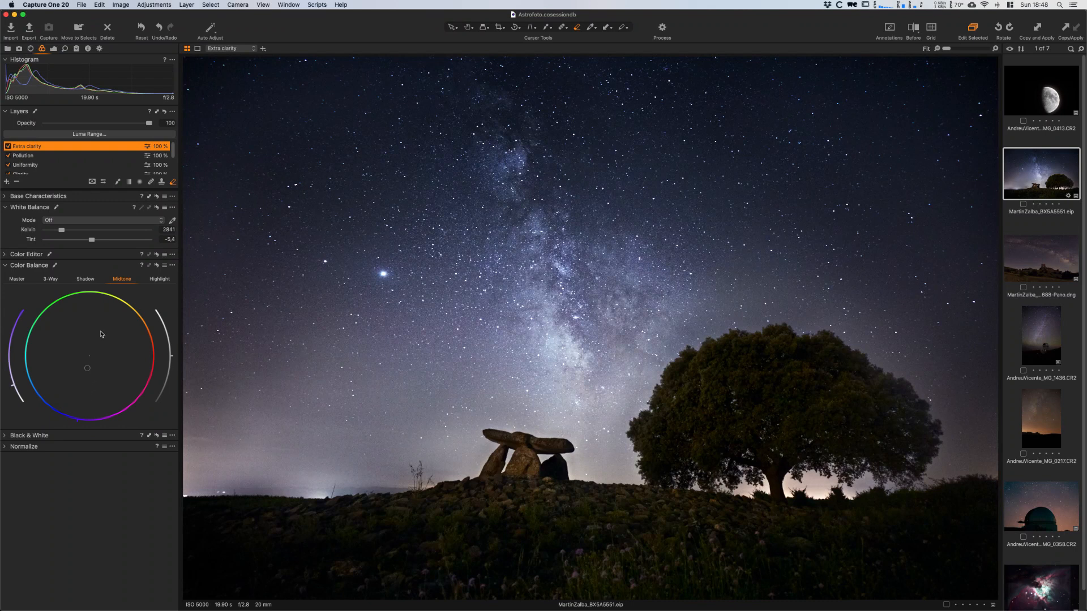
# - Add a filled adjustment layer named Color and shift its Color Balance shadows slightly toward blue
pyautogui.click(7, 182)
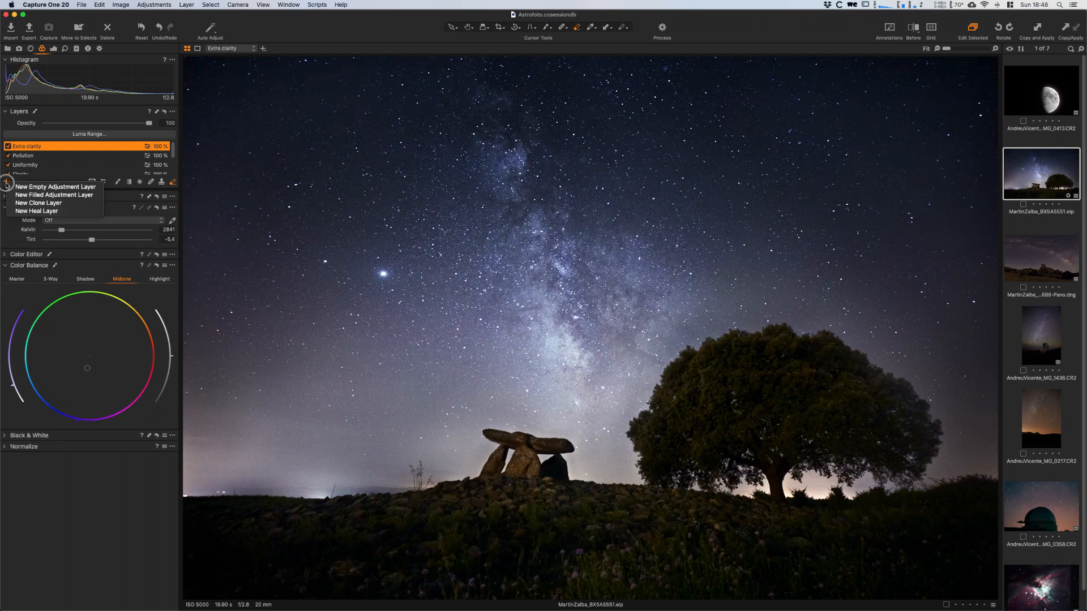
pyautogui.click(48, 196)
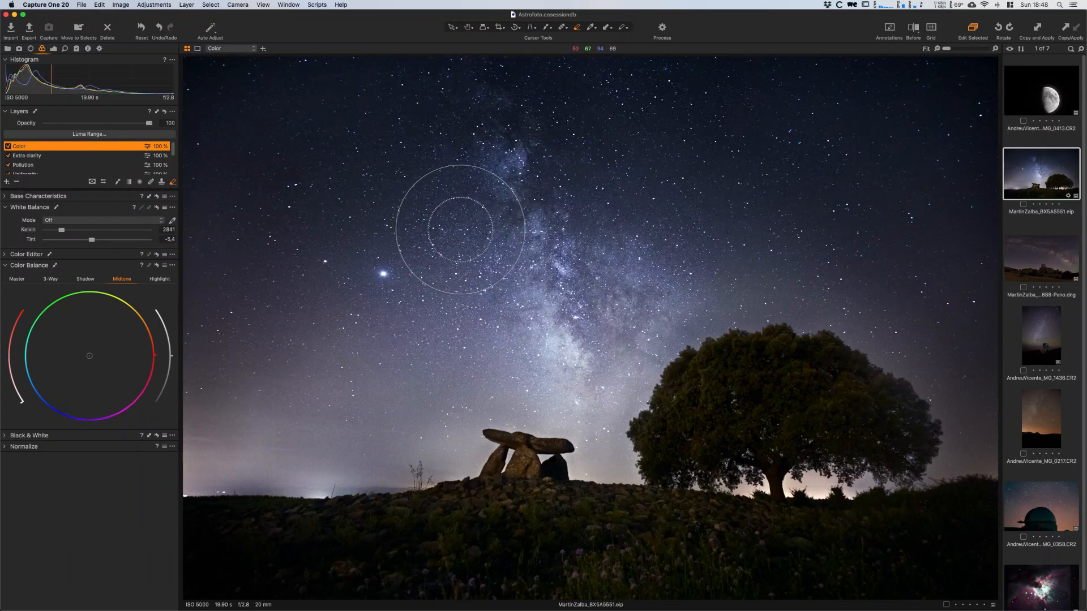
pyautogui.click(85, 280)
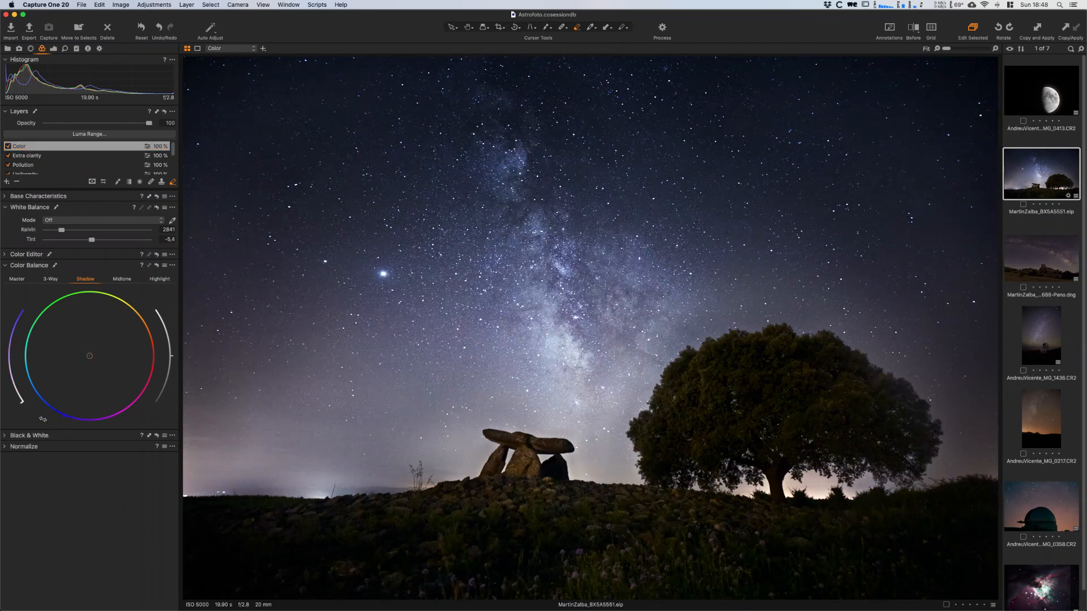
pyautogui.moveTo(22, 403); pyautogui.dragTo(12, 397)
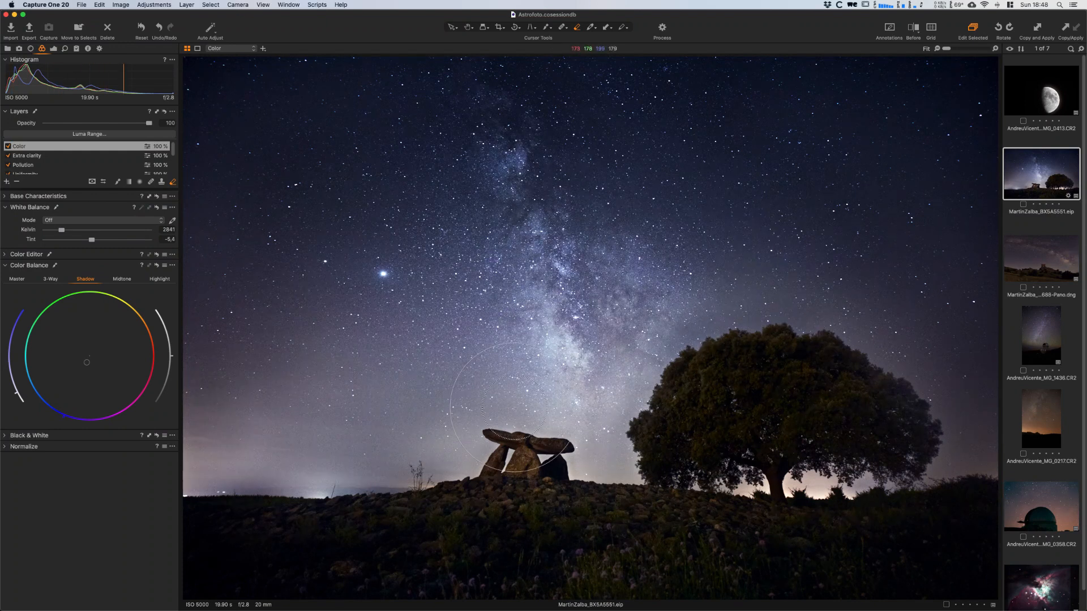
# - Shift the Color layer's Color Balance highlights slightly toward yellow
pyautogui.click(163, 280)
pyautogui.moveTo(145, 321); pyautogui.dragTo(136, 302)
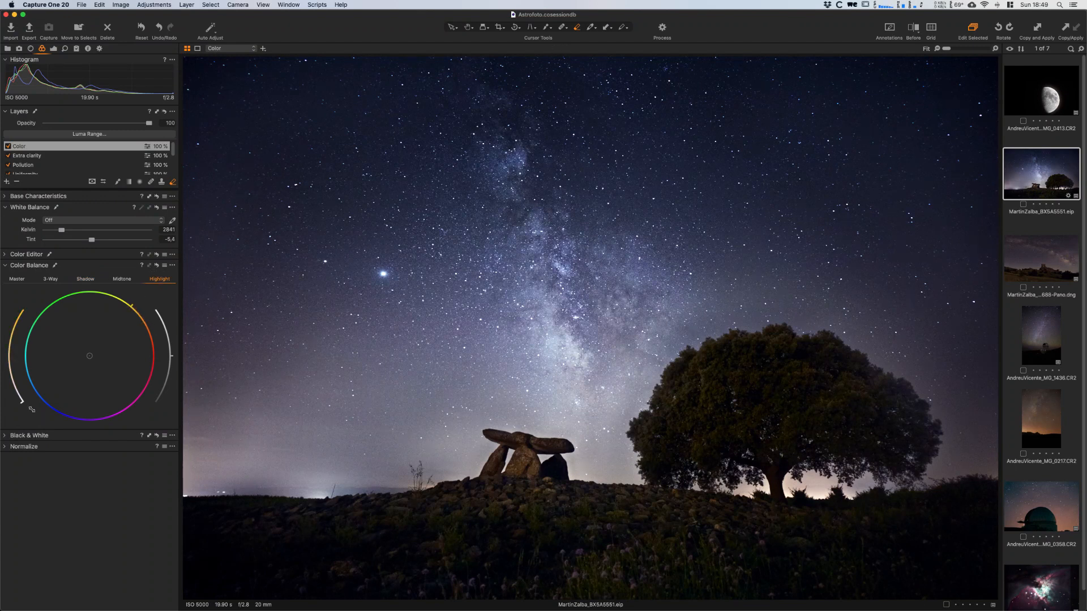
pyautogui.moveTo(22, 404)
pyautogui.mouseDown()
pyautogui.moveTo(4, 351)
pyautogui.moveTo(14, 387)
pyautogui.mouseUp()
pyautogui.moveTo(132, 305); pyautogui.dragTo(125, 302)
pyautogui.moveTo(15, 391); pyautogui.dragTo(13, 386)
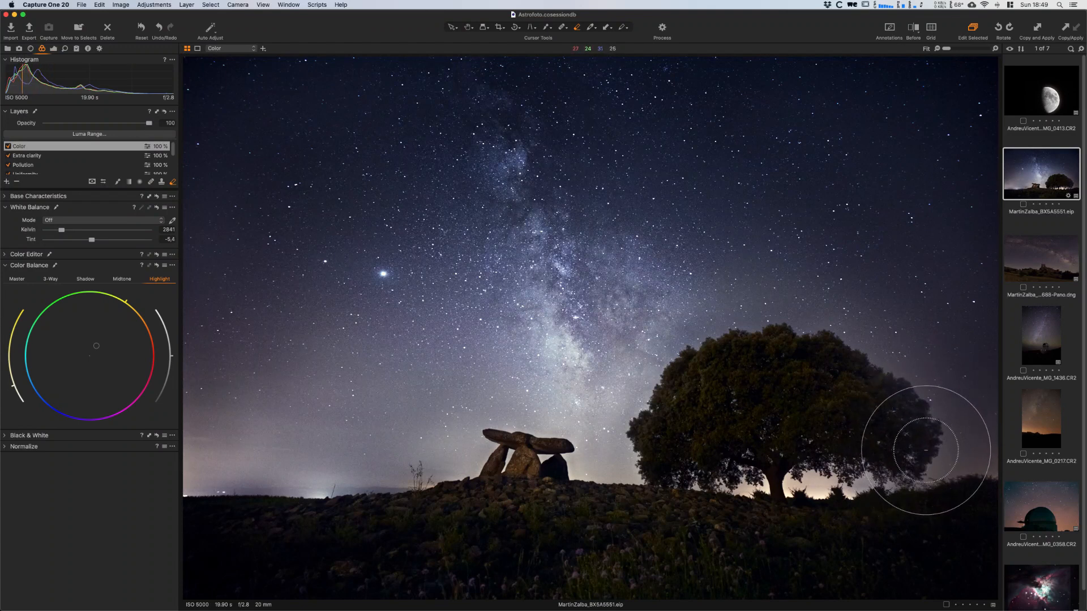
# - Select the Uniformity layer and compare the photo with it off and on
pyautogui.scroll(-1, 174, 154)
pyautogui.scroll(-2, 173, 154)
pyautogui.click(71, 153)
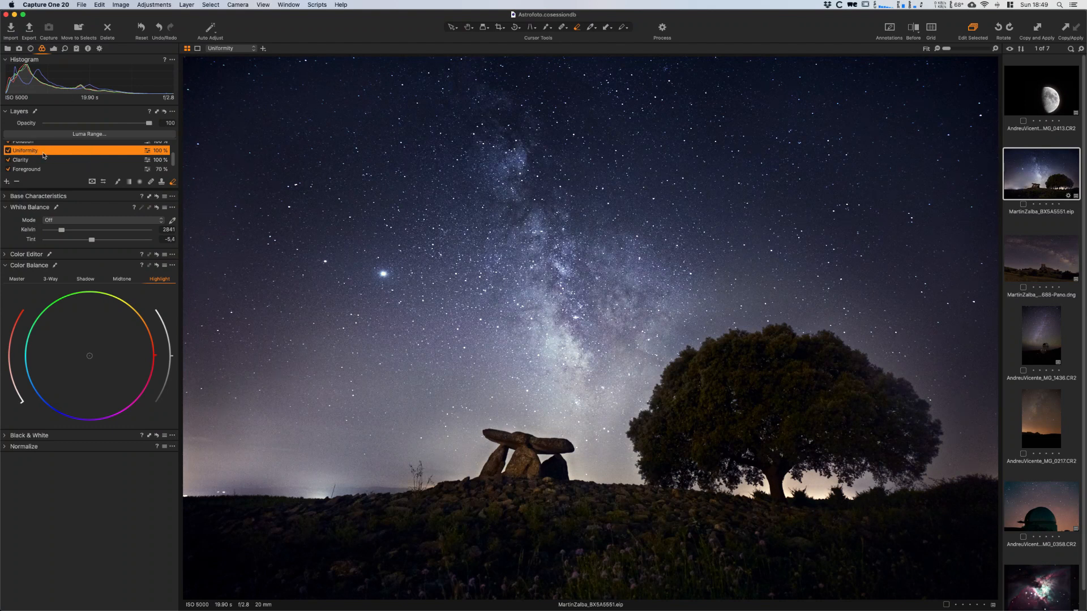
pyautogui.click(8, 150)
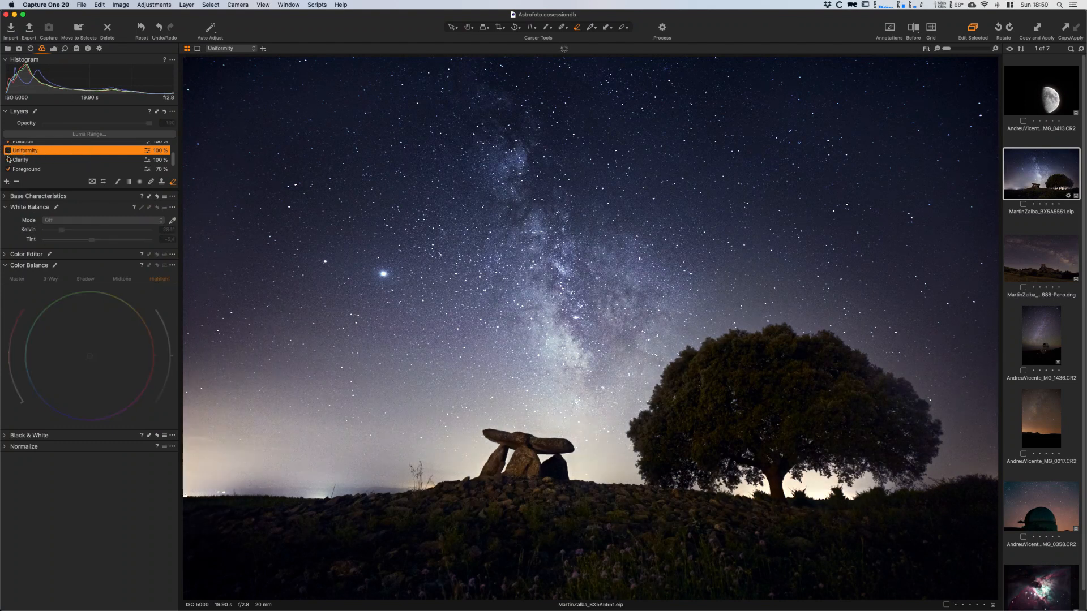
pyautogui.click(8, 150)
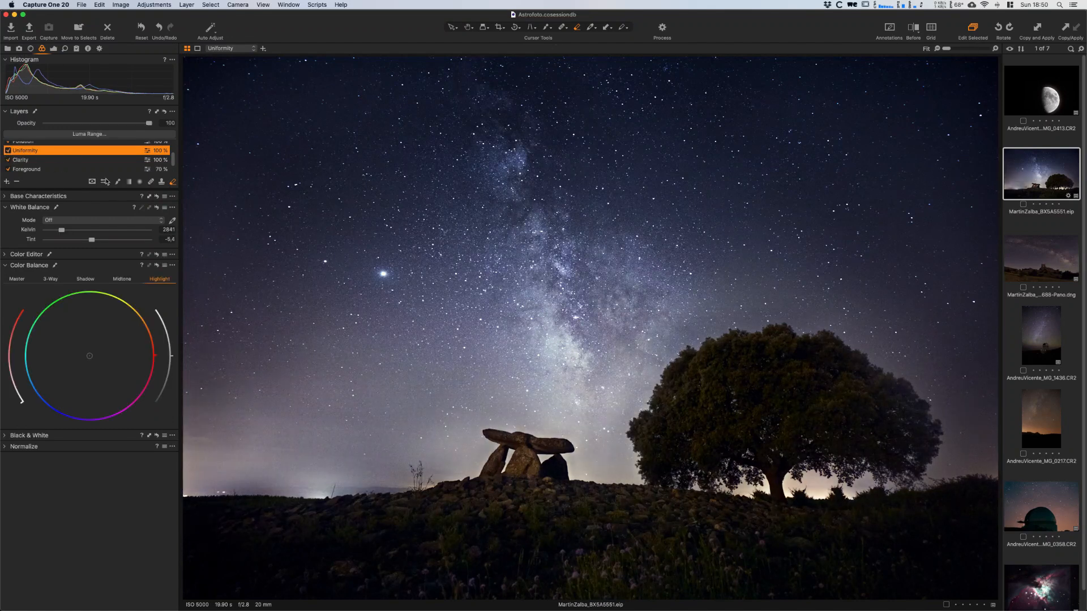
# - Paint the Uniformity mask over the tree's right edge with a soft brush of size 175, opacity 43 and flow 43
pyautogui.click(117, 182)
pyautogui.rightClick(828, 388)
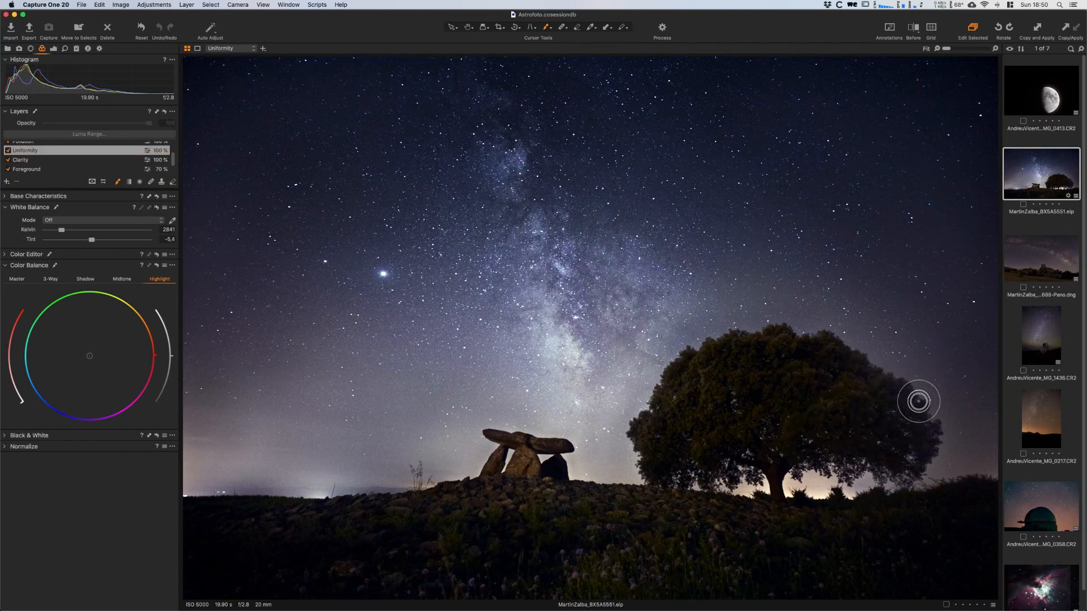
pyautogui.rightClick(880, 428)
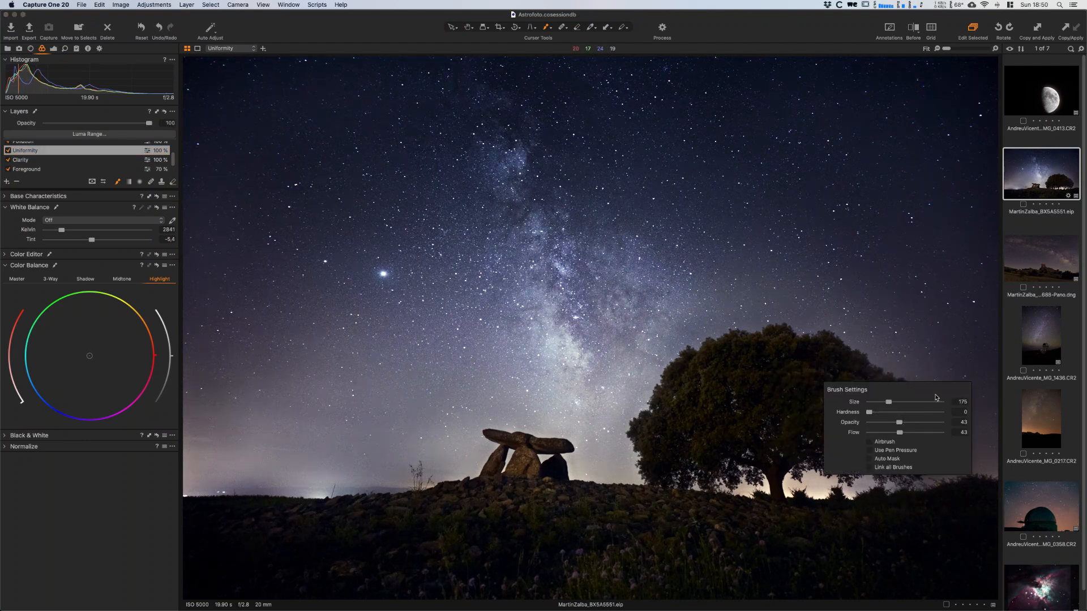
pyautogui.rightClick(893, 389)
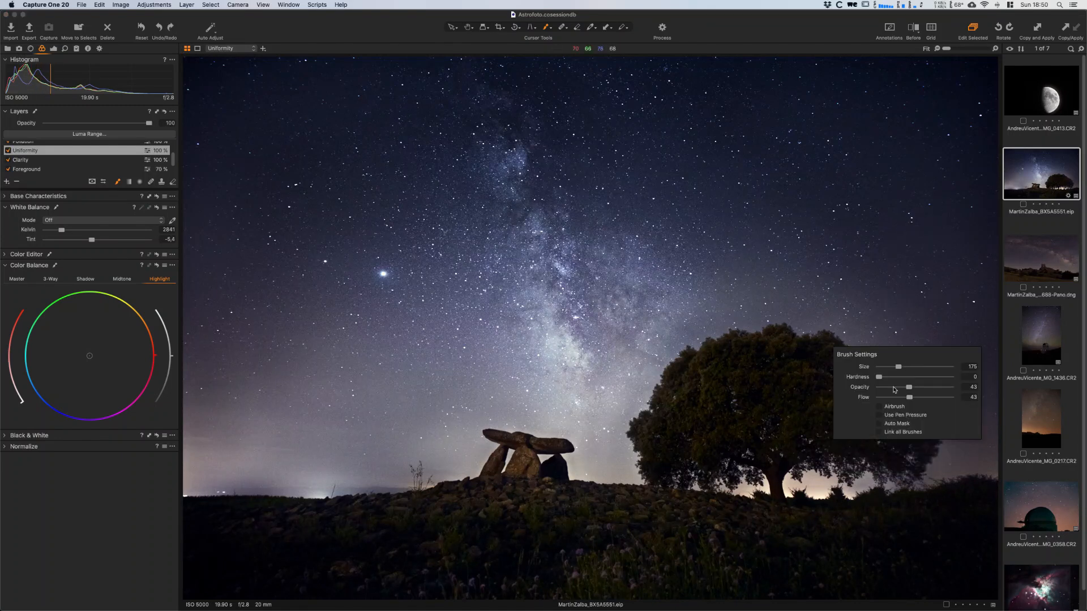
pyautogui.moveTo(928, 414)
pyautogui.mouseDown()
pyautogui.moveTo(896, 482)
pyautogui.moveTo(929, 444)
pyautogui.moveTo(933, 421)
pyautogui.moveTo(893, 483)
pyautogui.moveTo(922, 383)
pyautogui.moveTo(891, 363)
pyautogui.moveTo(935, 442)
pyautogui.moveTo(939, 414)
pyautogui.moveTo(941, 448)
pyautogui.mouseUp()
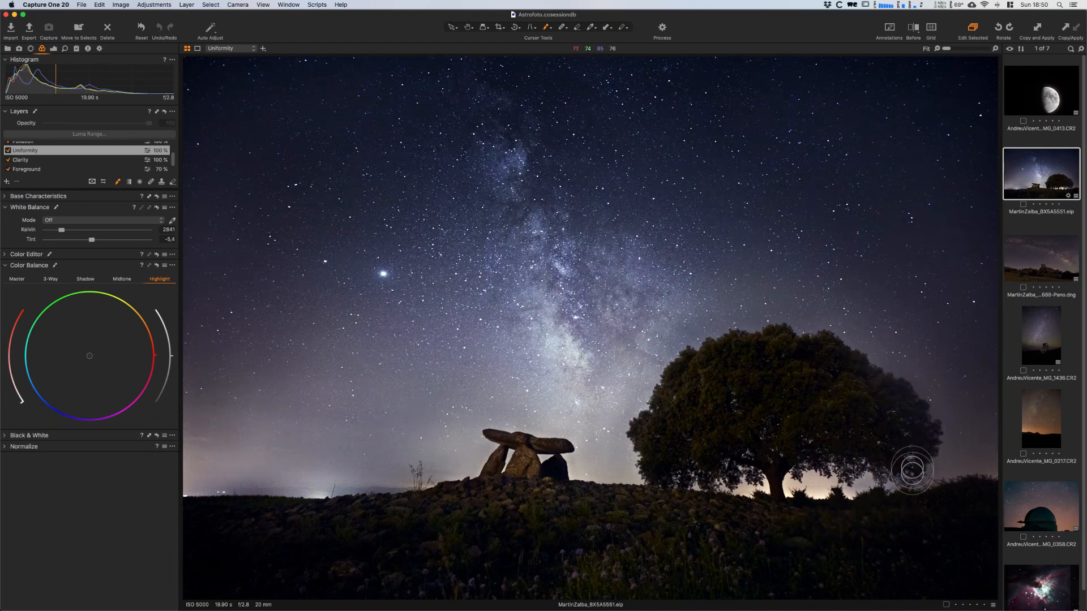
# - Compare the photo with the Sky base layer off and on, and display the Uniformity layer's mask
pyautogui.scroll(-2, 164, 160)
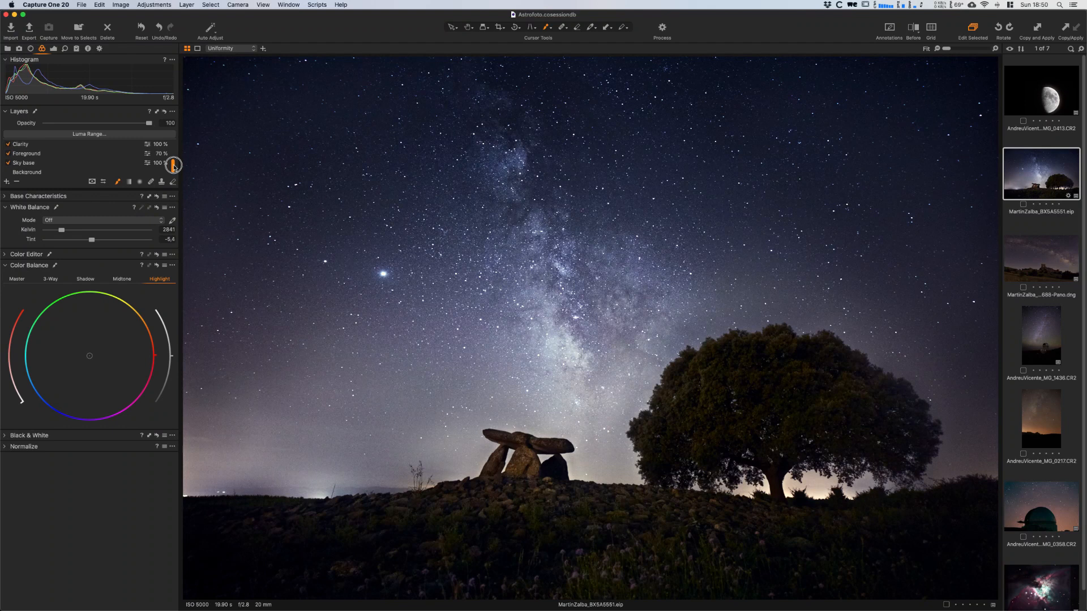
pyautogui.click(9, 166)
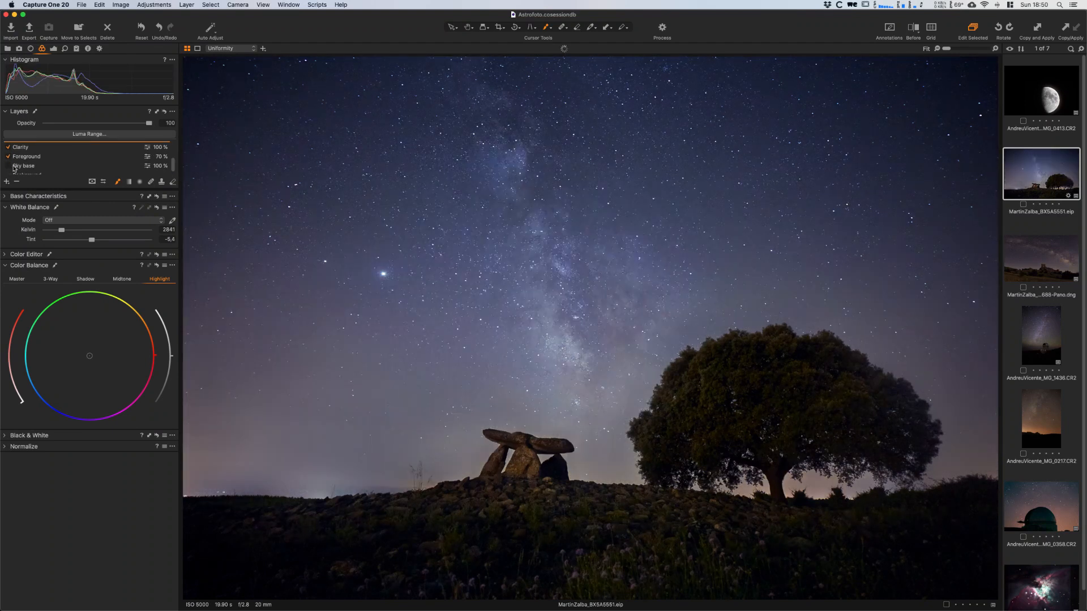
pyautogui.click(9, 166)
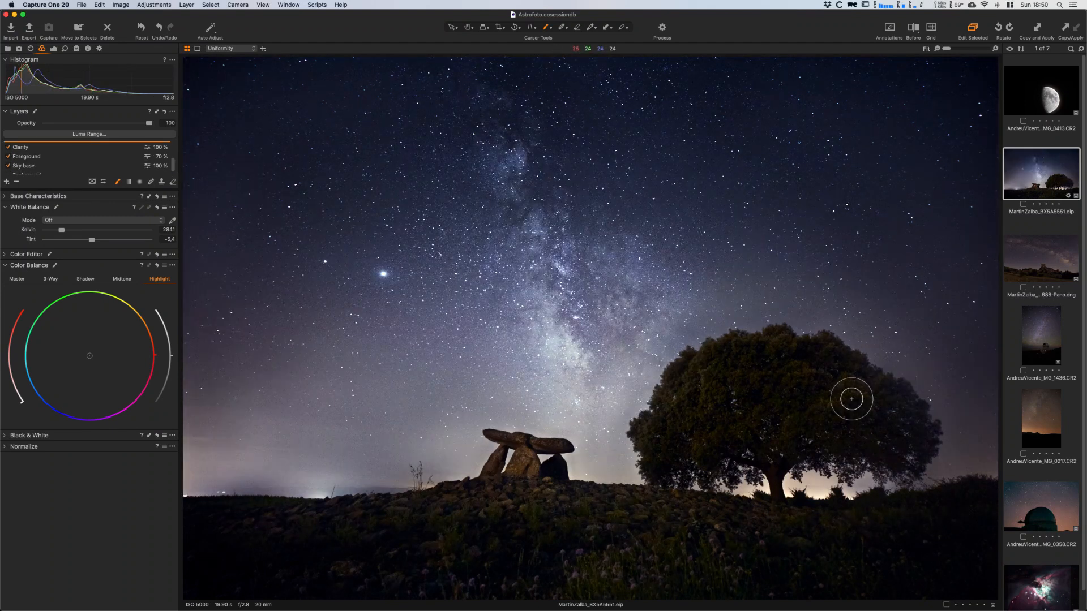
pyautogui.press('m')
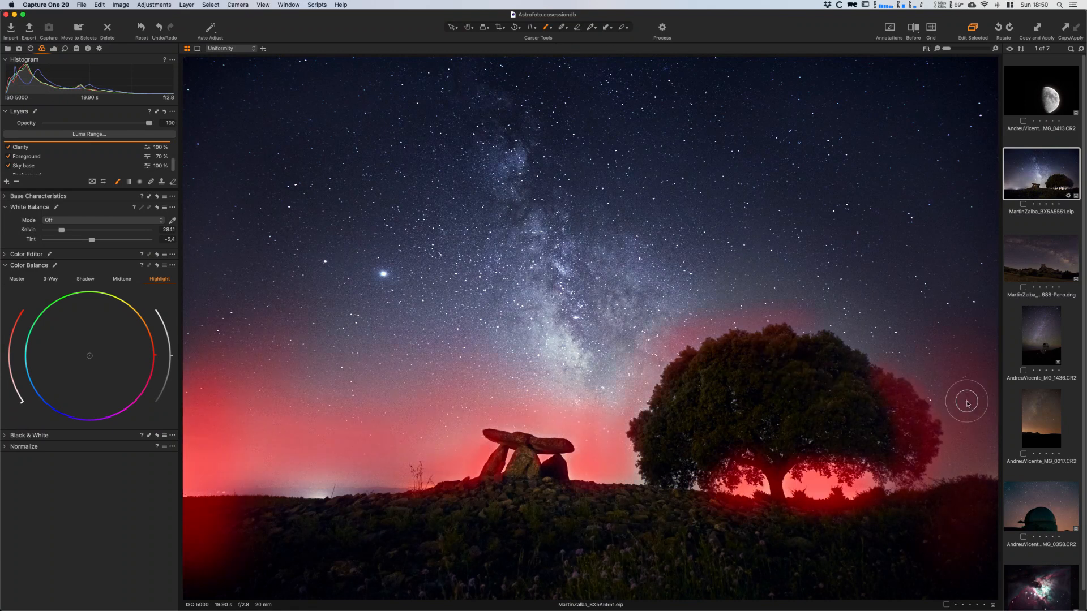
# - Partly erase the Sky base mask over the tree's right side with a smaller soft eraser, and compare the layer off and on
pyautogui.scroll(-1, 85, 158)
pyautogui.click(85, 160)
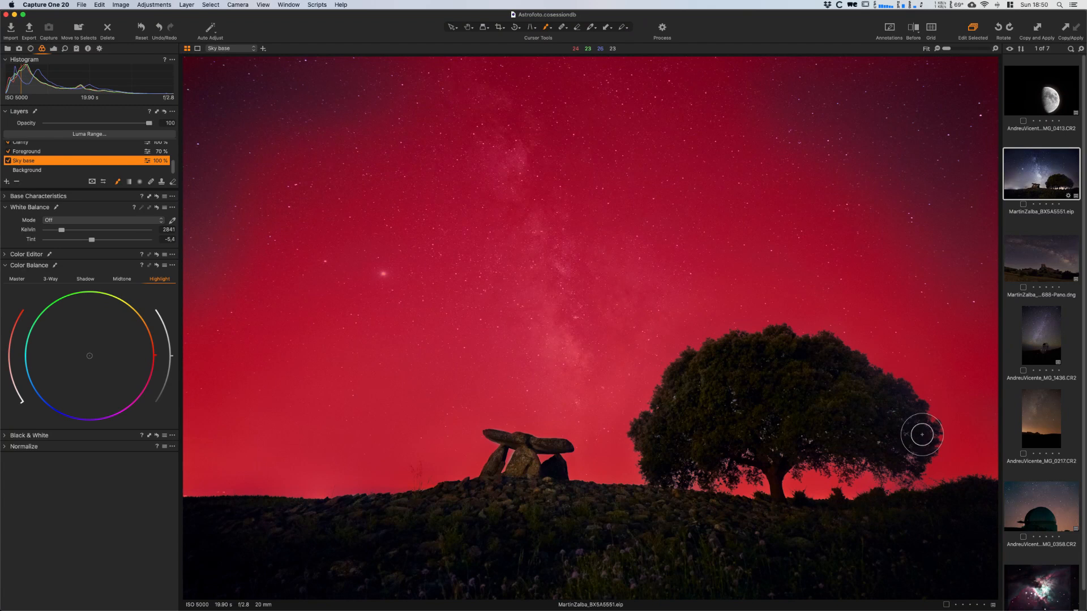
pyautogui.press('e')
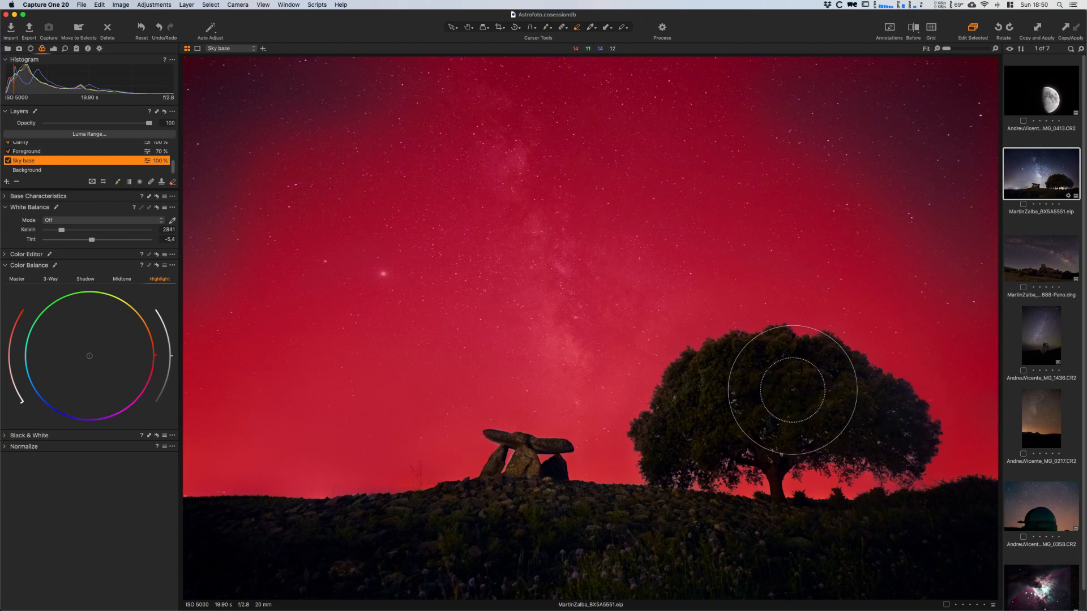
pyautogui.rightClick(802, 411)
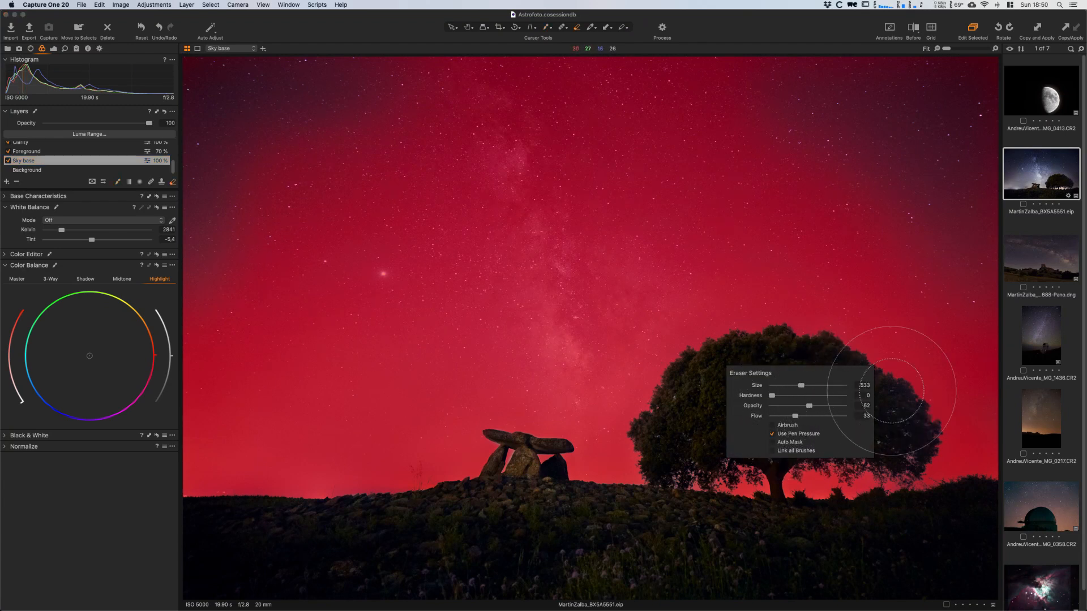
pyautogui.rightClick(859, 397)
pyautogui.moveTo(860, 394); pyautogui.dragTo(851, 393)
pyautogui.moveTo(895, 437)
pyautogui.mouseDown()
pyautogui.moveTo(902, 454)
pyautogui.moveTo(919, 434)
pyautogui.moveTo(899, 406)
pyautogui.moveTo(869, 440)
pyautogui.moveTo(867, 472)
pyautogui.moveTo(902, 396)
pyautogui.moveTo(902, 430)
pyautogui.moveTo(910, 424)
pyautogui.moveTo(855, 449)
pyautogui.mouseUp()
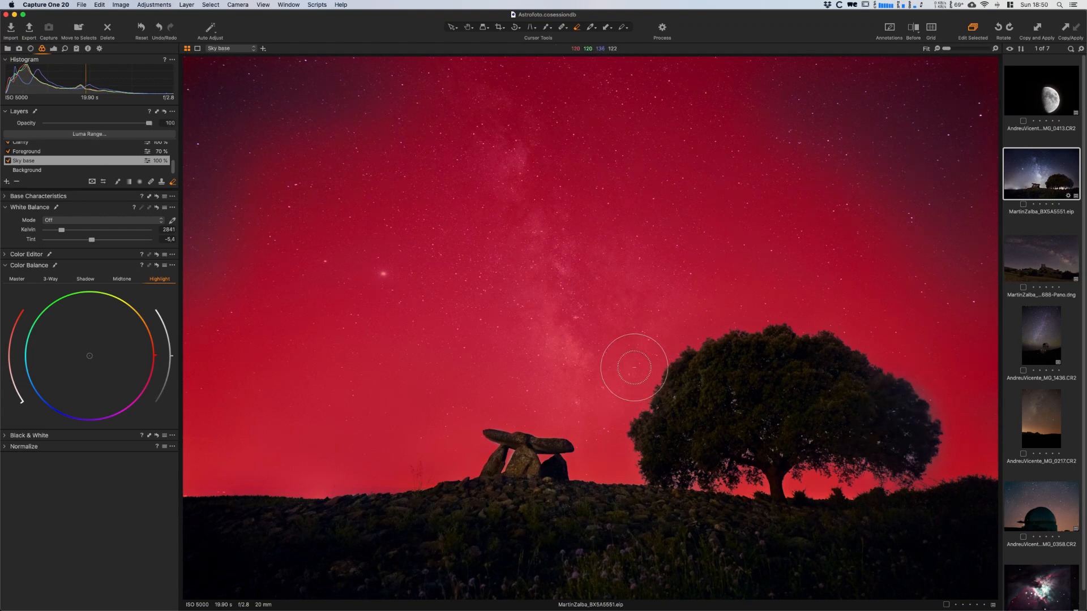
pyautogui.press('m')
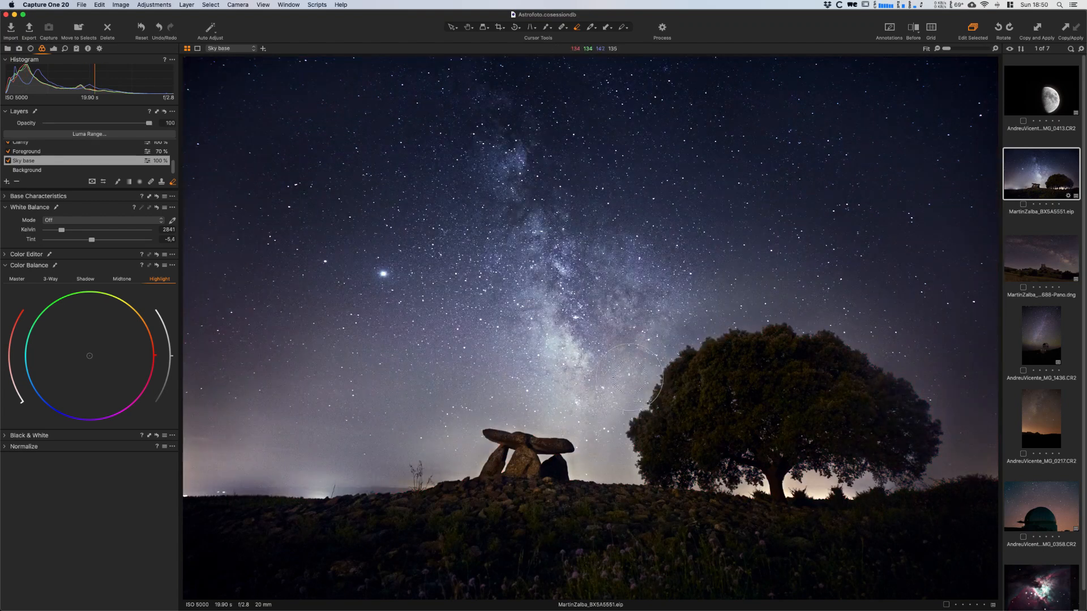
pyautogui.click(8, 161)
pyautogui.click(7, 160)
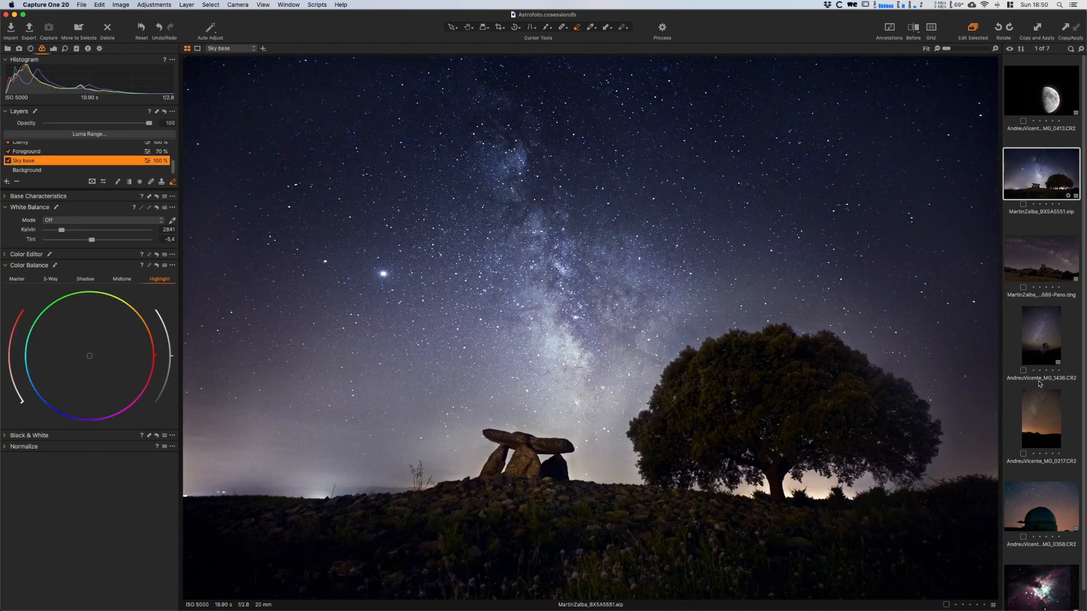
# - Paint the Sky base mask along the tree's right edge with a soft brush of size 145, opacity 35 and flow 19
pyautogui.press('b')
pyautogui.rightClick(966, 412)
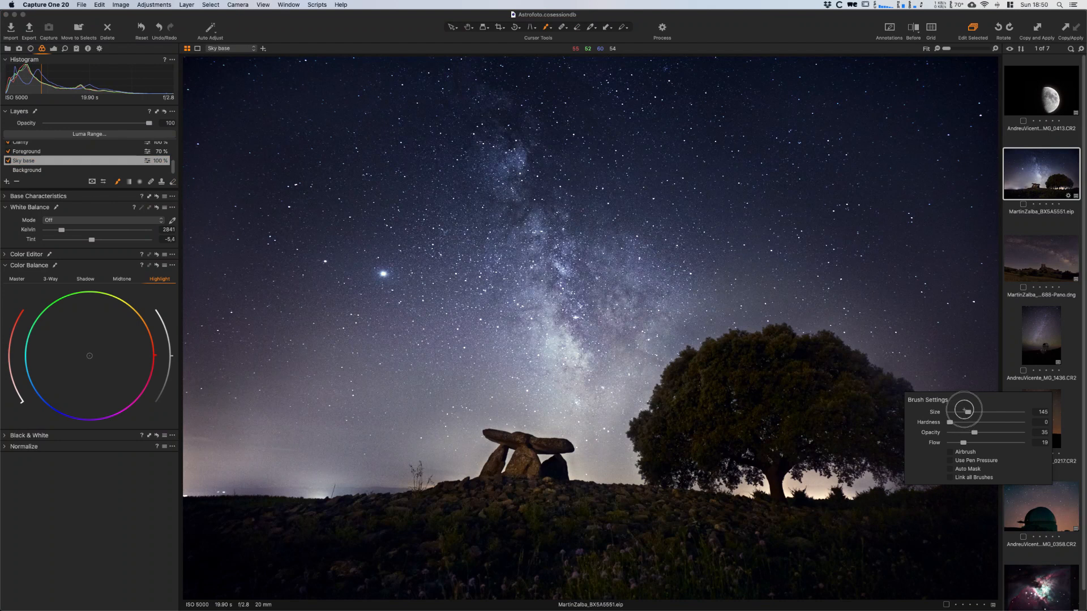
pyautogui.moveTo(945, 403); pyautogui.dragTo(923, 474)
pyautogui.moveTo(932, 424)
pyautogui.mouseDown()
pyautogui.moveTo(909, 390)
pyautogui.moveTo(935, 426)
pyautogui.moveTo(934, 493)
pyautogui.mouseUp()
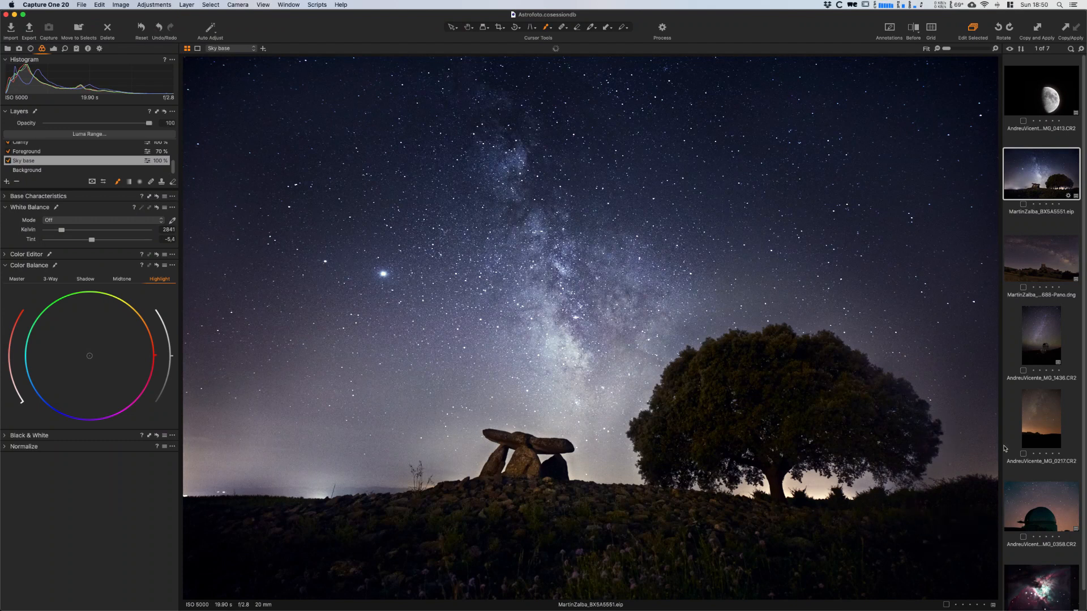
# - Lower the Color layer's opacity to 88
pyautogui.moveTo(149, 123); pyautogui.dragTo(139, 128)
pyautogui.moveTo(173, 169); pyautogui.dragTo(136, 125)
pyautogui.click(143, 148)
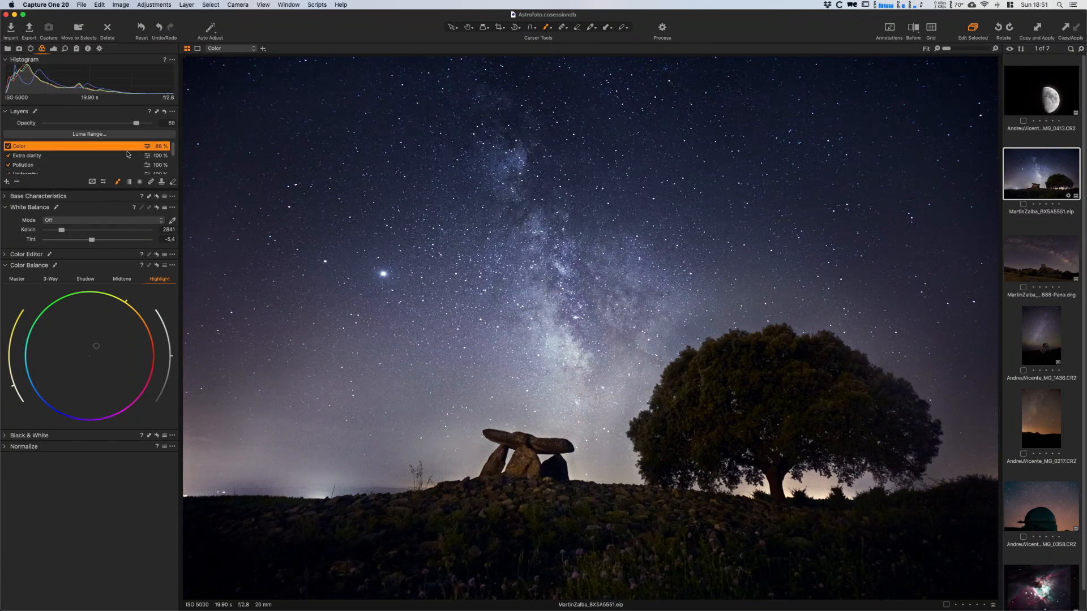
# - Slightly reduce the blue tint in the Foreground layer's Color Balance highlights, and compare the whole photo before and after in a split view
pyautogui.scroll(-3, 90, 159)
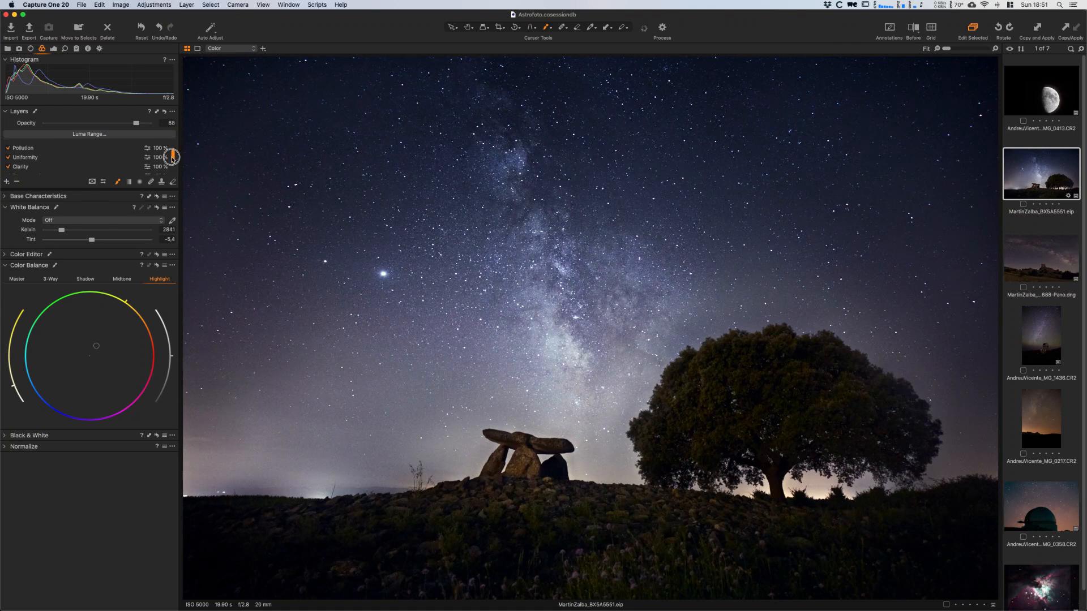
pyautogui.click(76, 170)
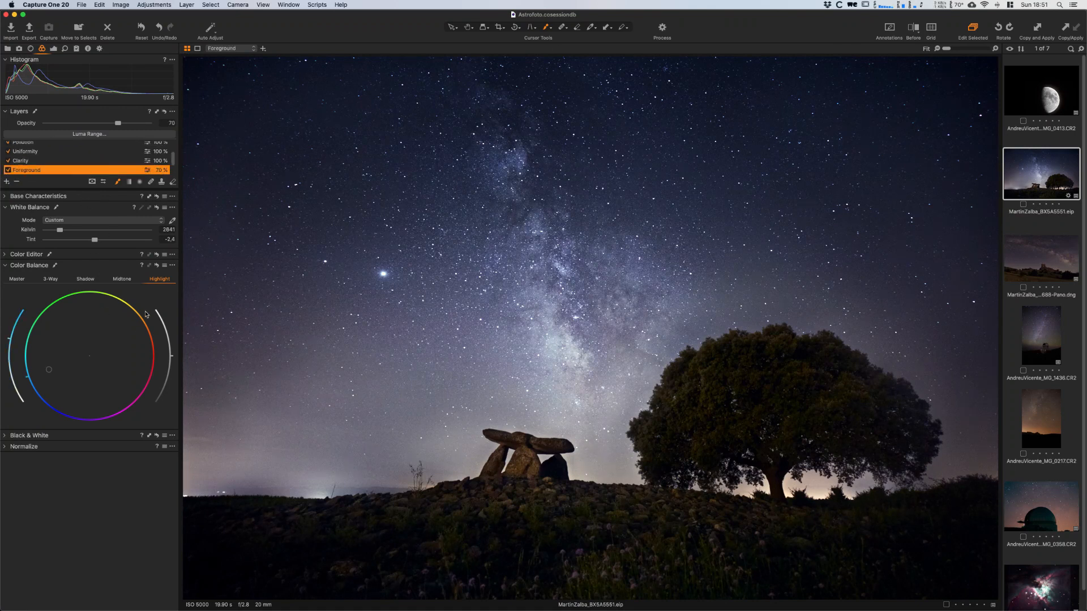
pyautogui.moveTo(10, 340); pyautogui.dragTo(7, 344)
pyautogui.moveTo(8, 351); pyautogui.dragTo(8, 342)
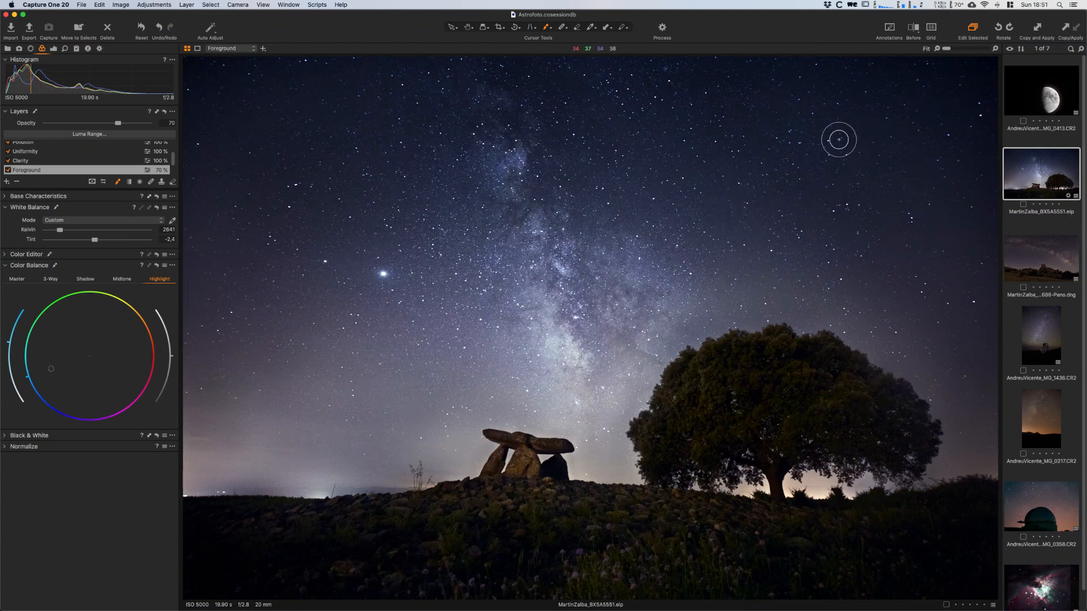
pyautogui.click(908, 39)
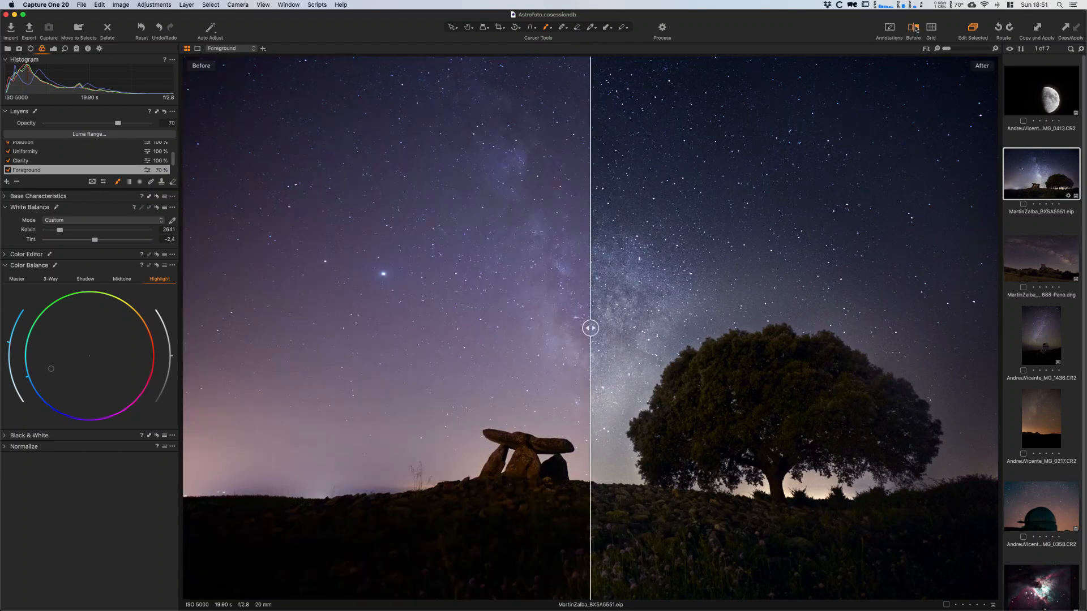
pyautogui.moveTo(591, 328); pyautogui.dragTo(170, 439)
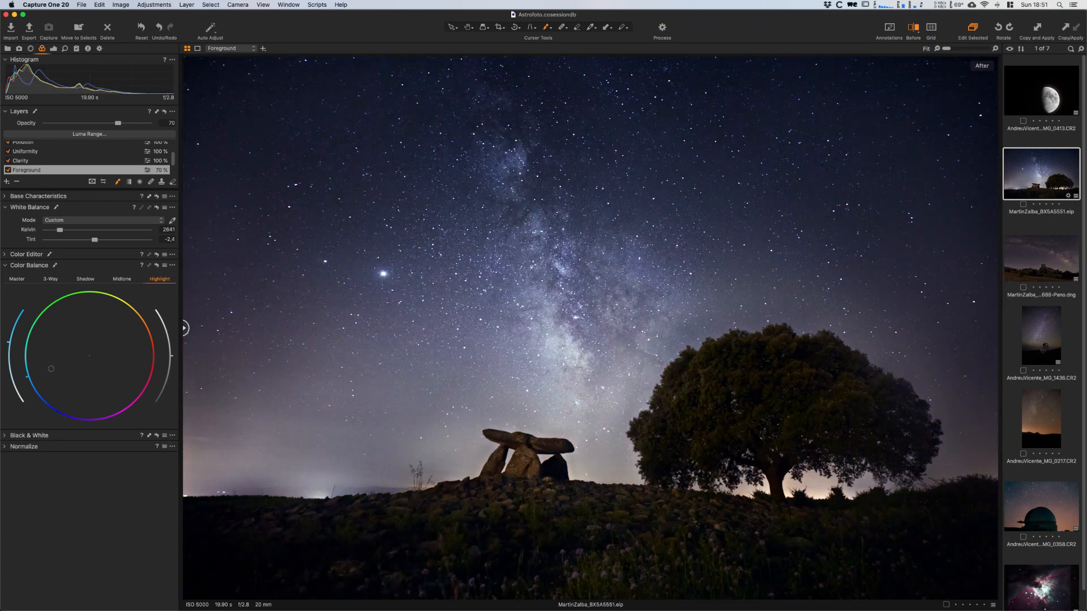